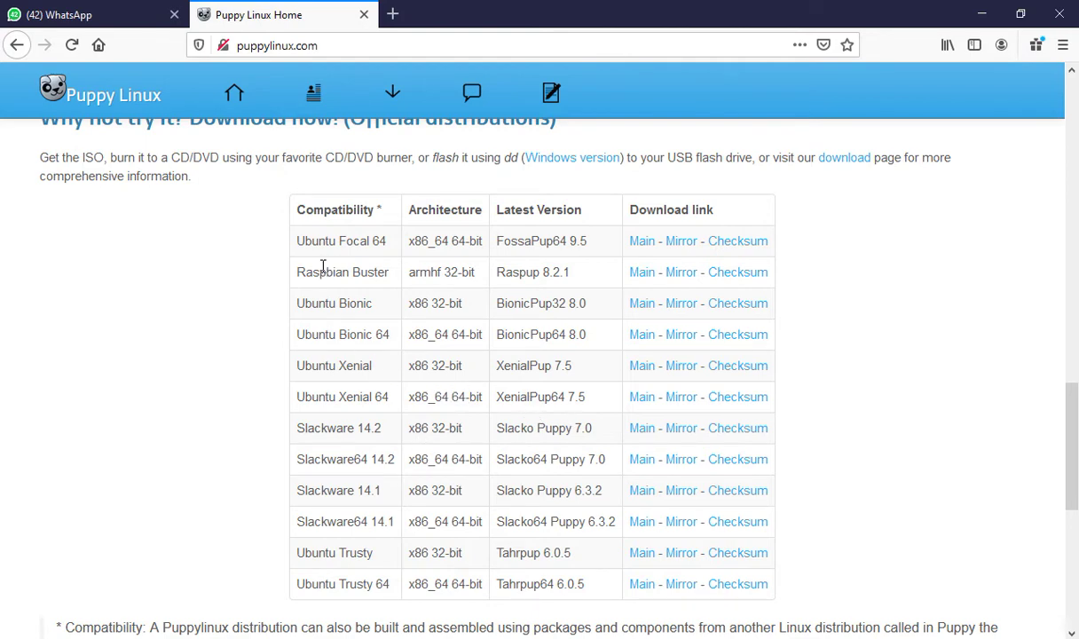
# Examine the Puppy Linux home page, including its advantages, the desktop screenshot and the table of official distribution downloads
pyautogui.scroll(-6, 424, 426)
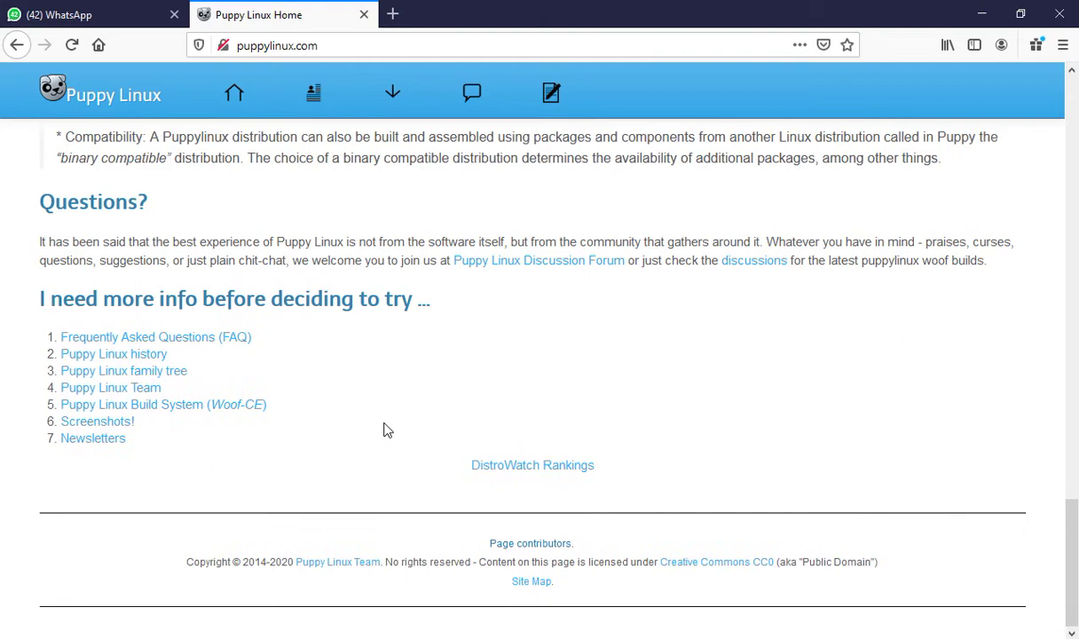
pyautogui.scroll(10, 384, 430)
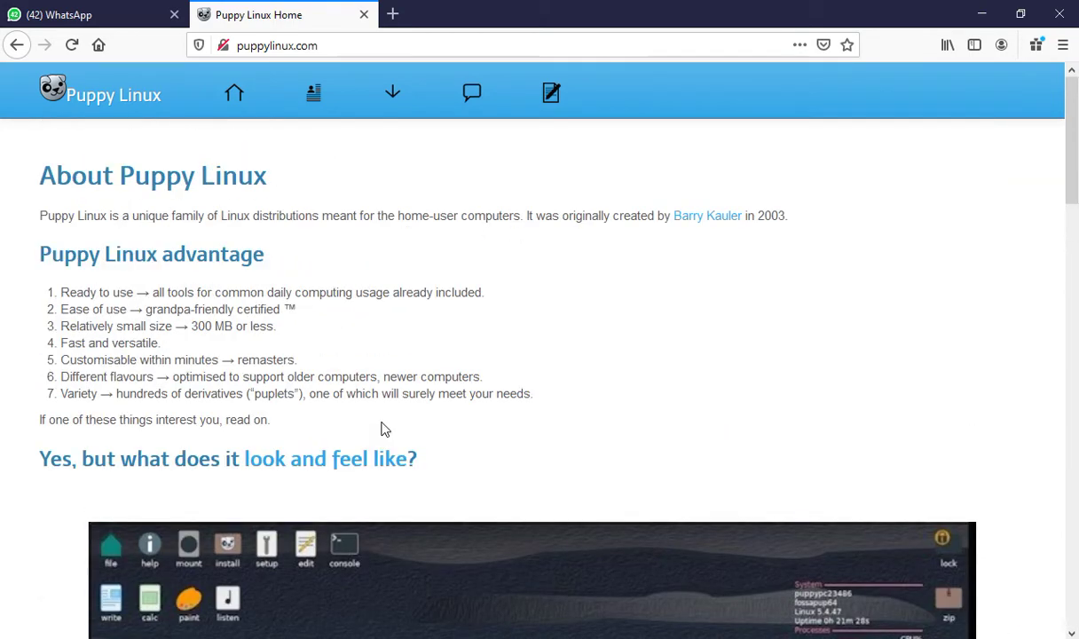
pyautogui.scroll(-3, 380, 429)
pyautogui.scroll(2, 380, 428)
pyautogui.scroll(-4, 381, 428)
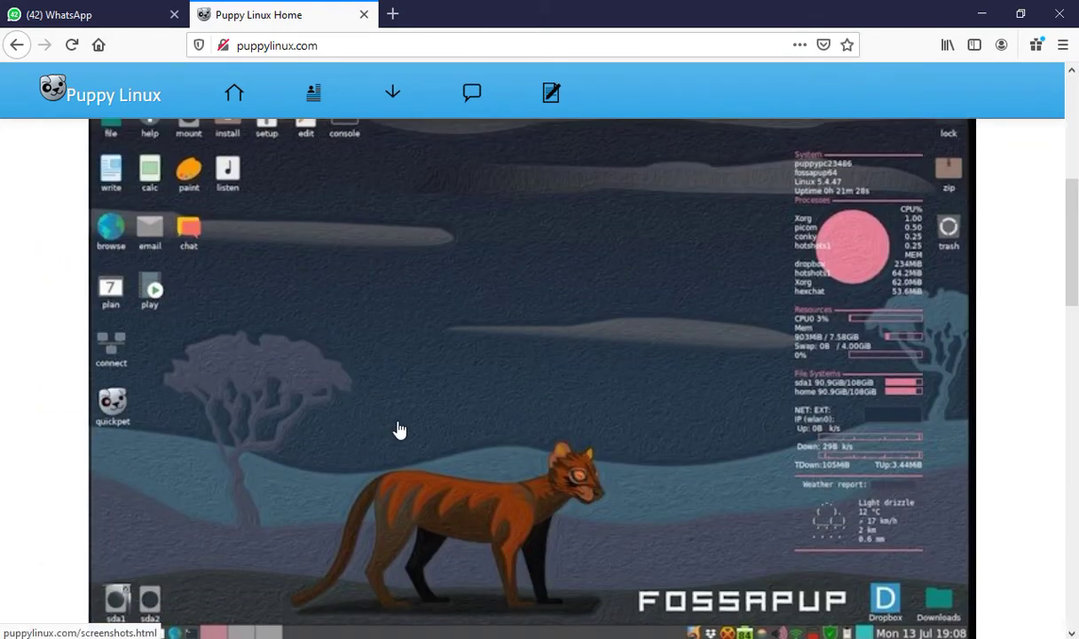
pyautogui.scroll(-1, 399, 430)
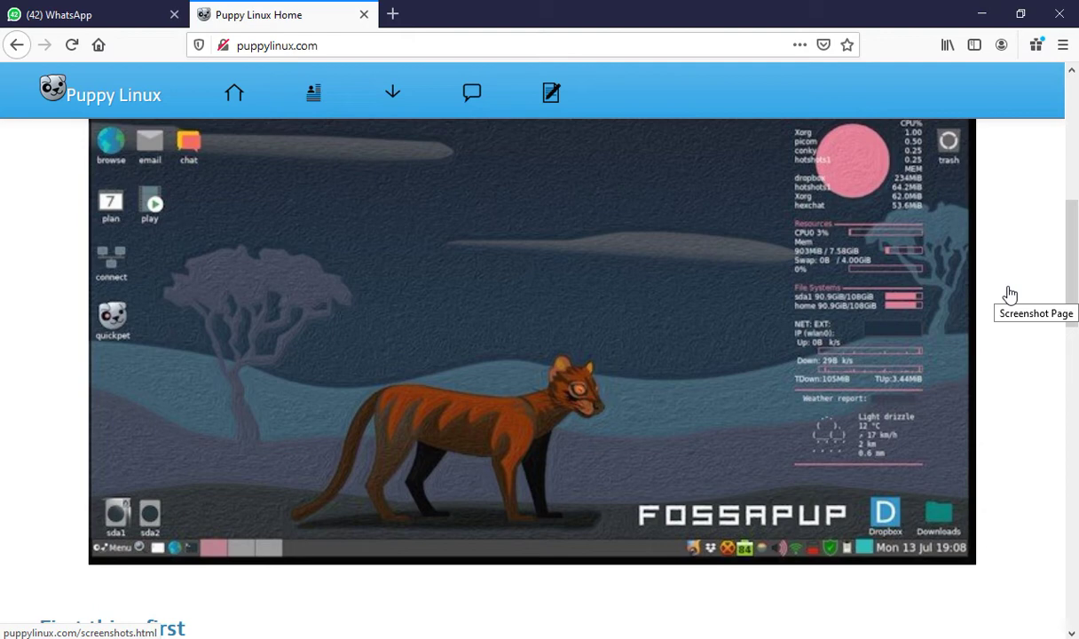
pyautogui.scroll(-15, 1010, 293)
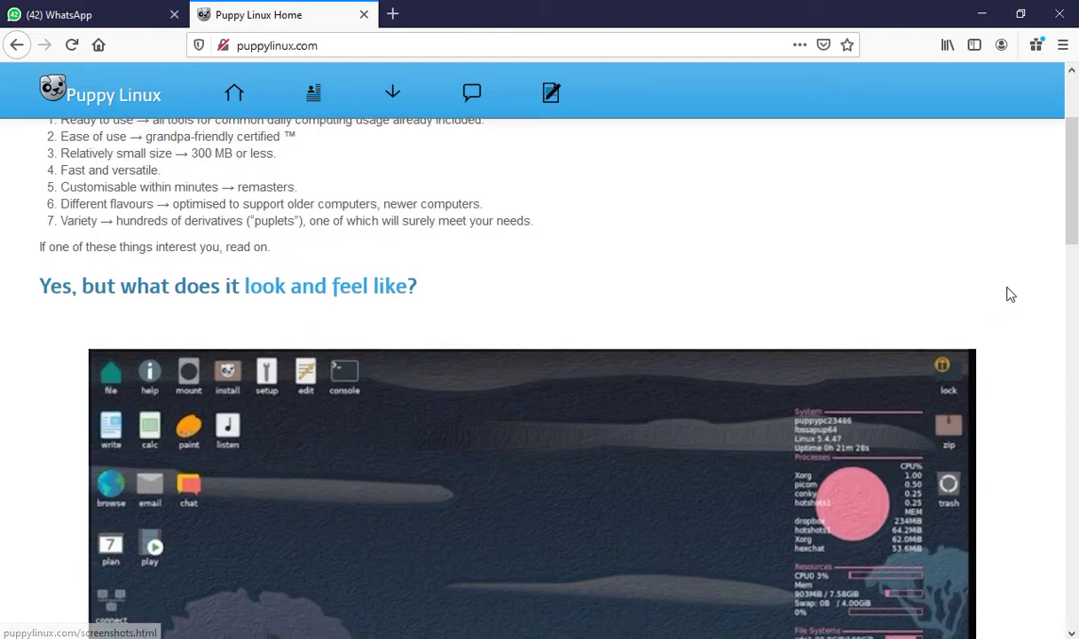
pyautogui.scroll(3, 1008, 295)
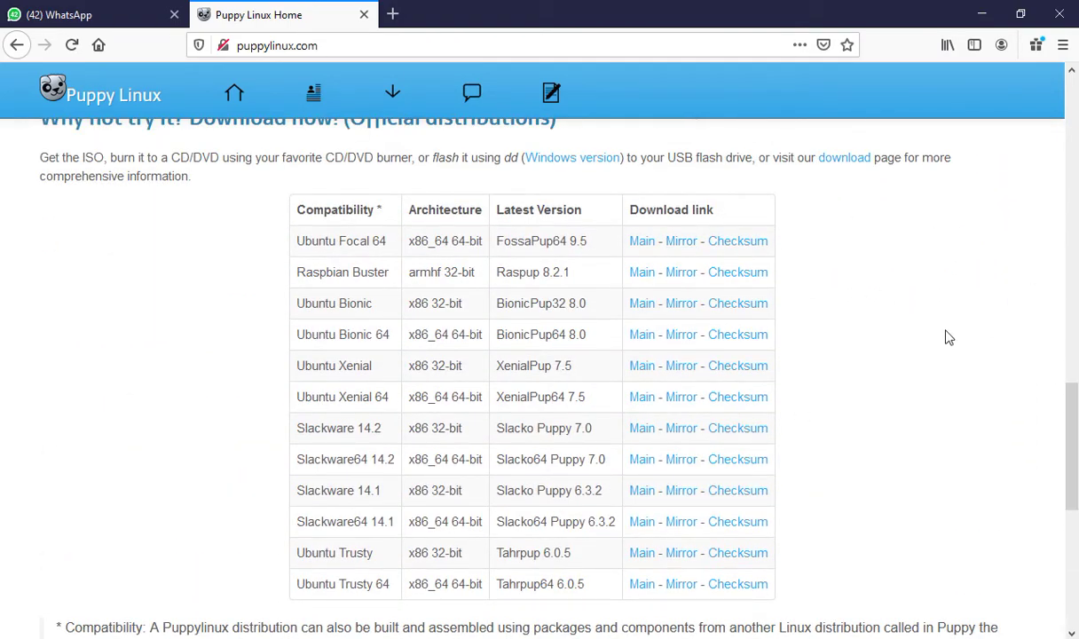
pyautogui.scroll(7, 944, 337)
pyautogui.scroll(7, 944, 347)
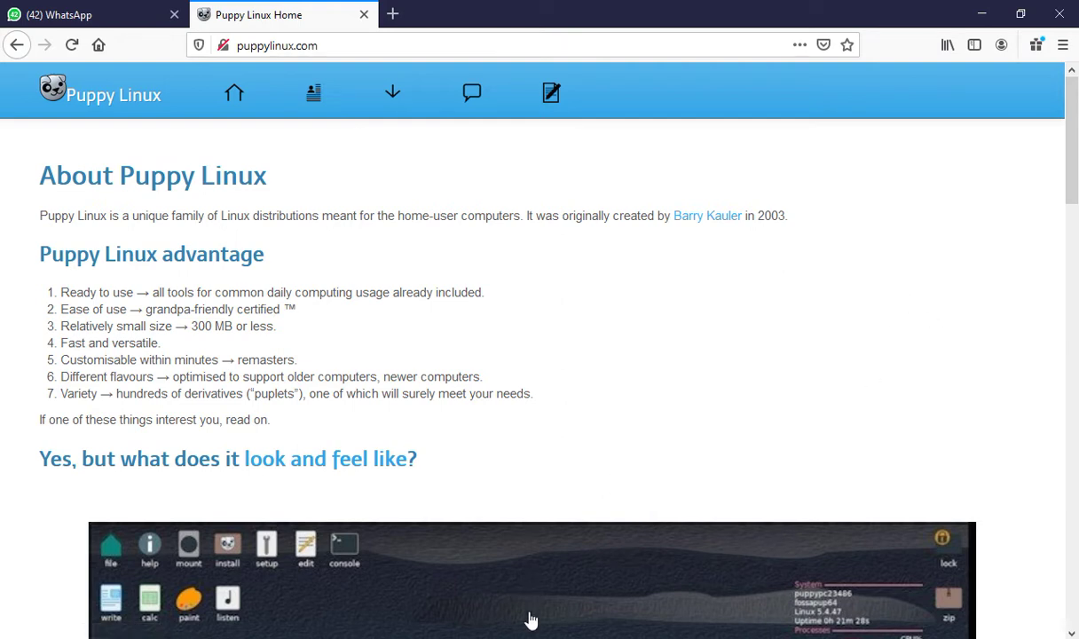
# Switch to the WPS presentation and play the slide show from slide 6 through the virtual machine creation slides to "show IP via terminal"
pyautogui.click(557, 637)
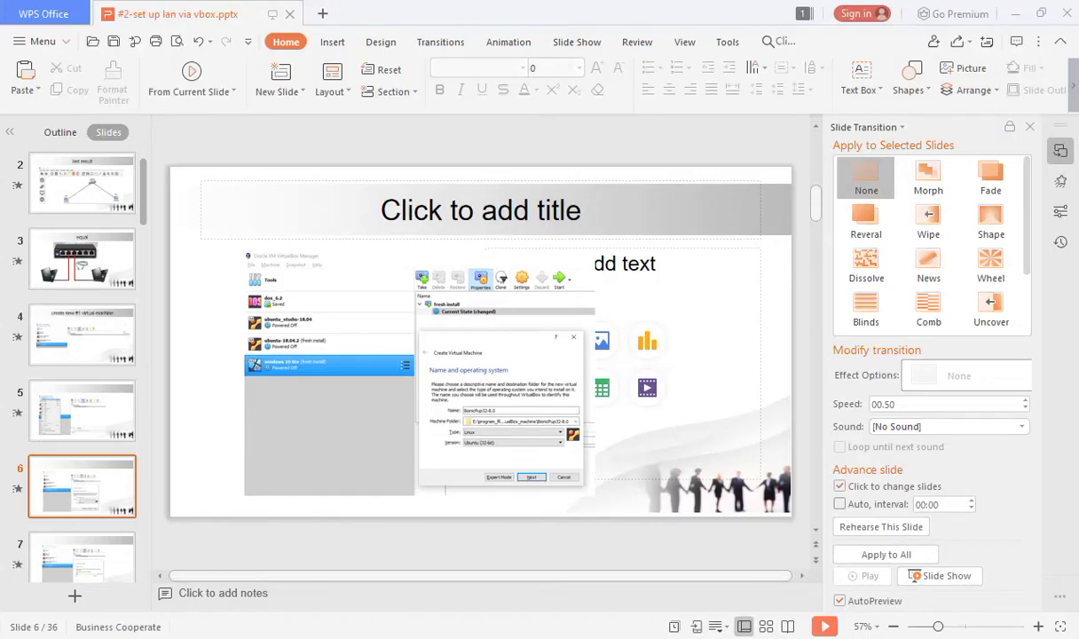
pyautogui.click(824, 626)
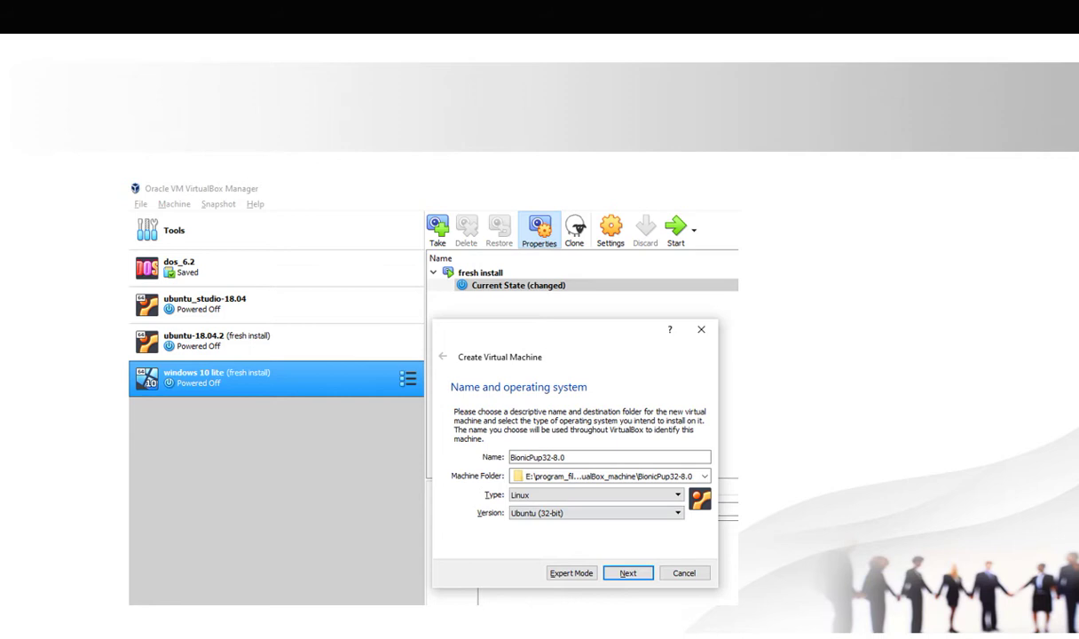
pyautogui.press('Return')
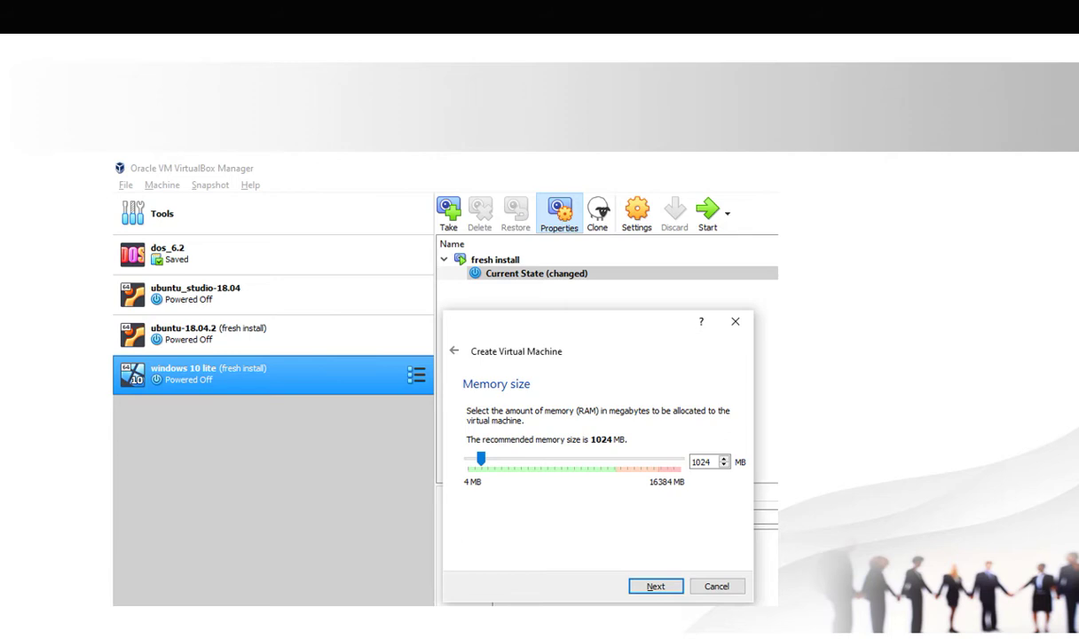
pyautogui.press('Return')
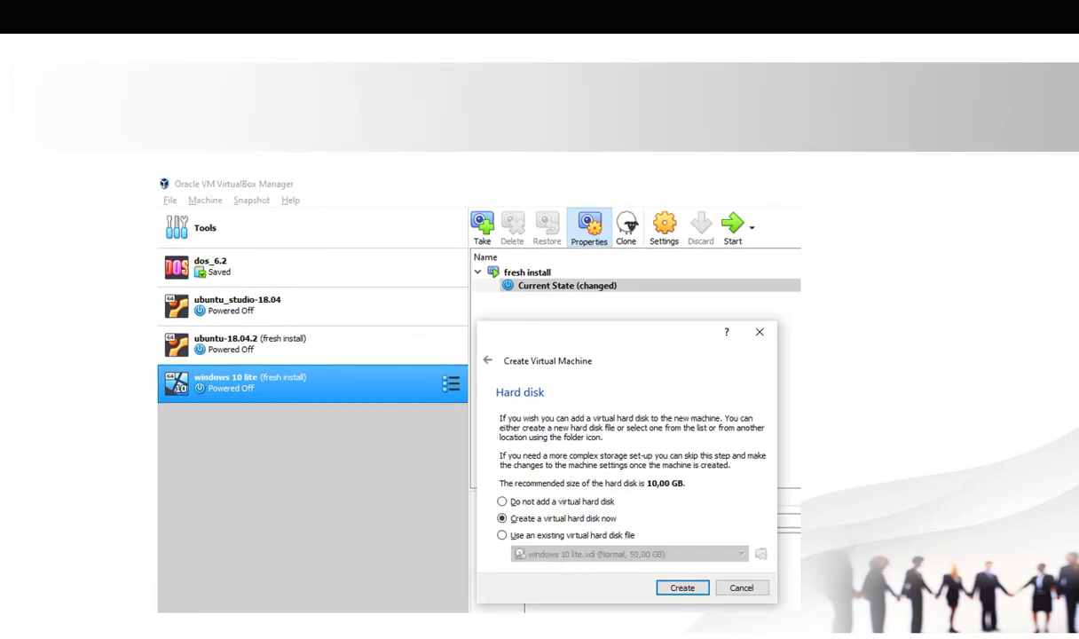
pyautogui.press('Return')
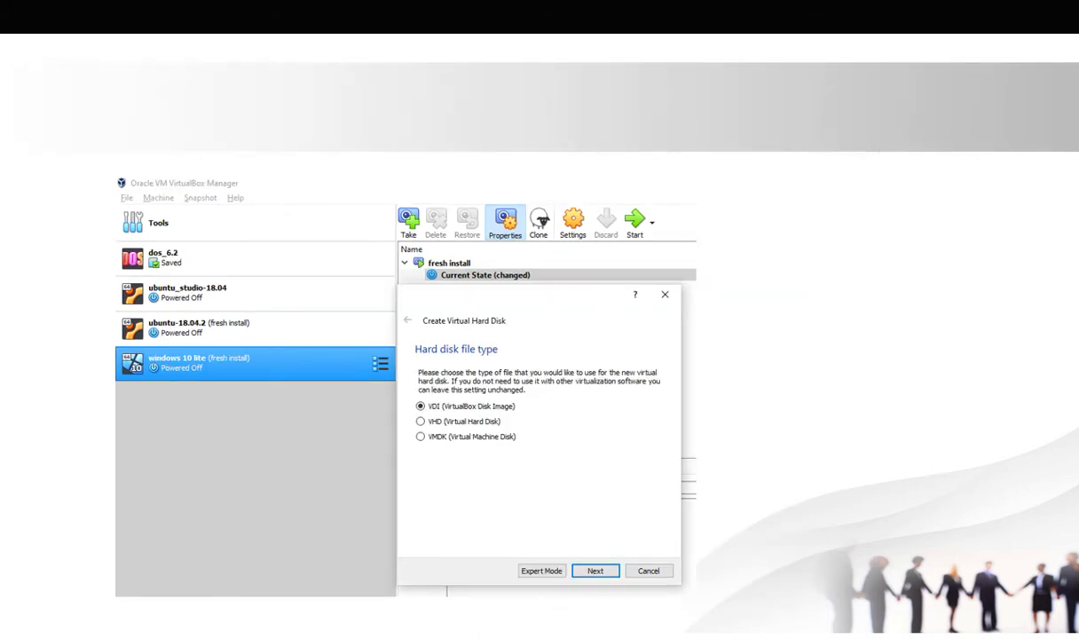
pyautogui.press('Return')
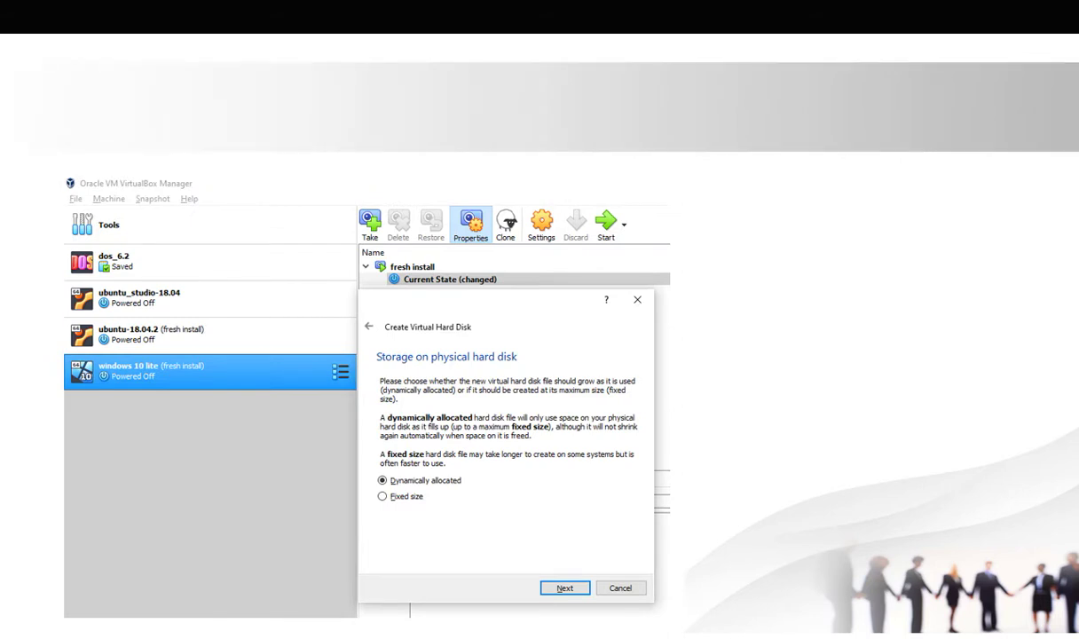
pyautogui.press('Return')
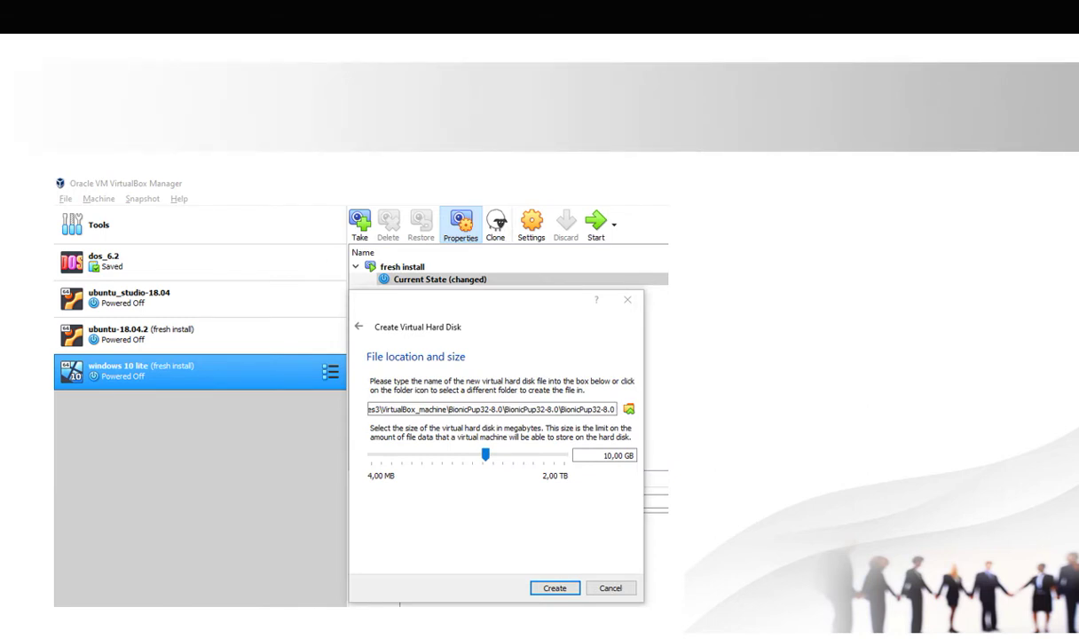
pyautogui.press('Return')
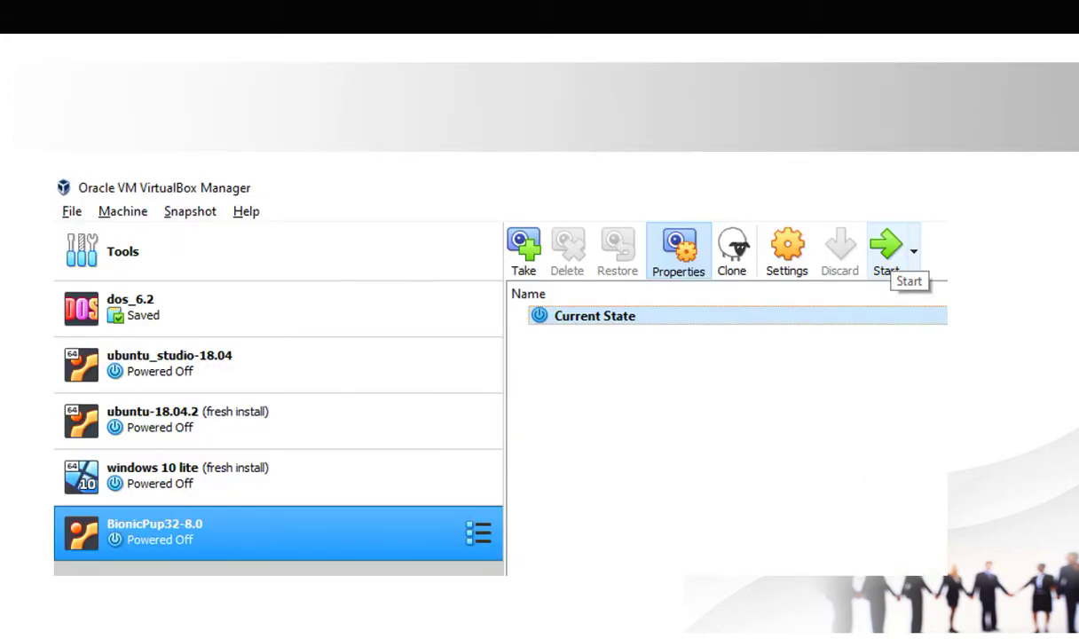
pyautogui.click(885, 253)
pyautogui.click(885, 253)
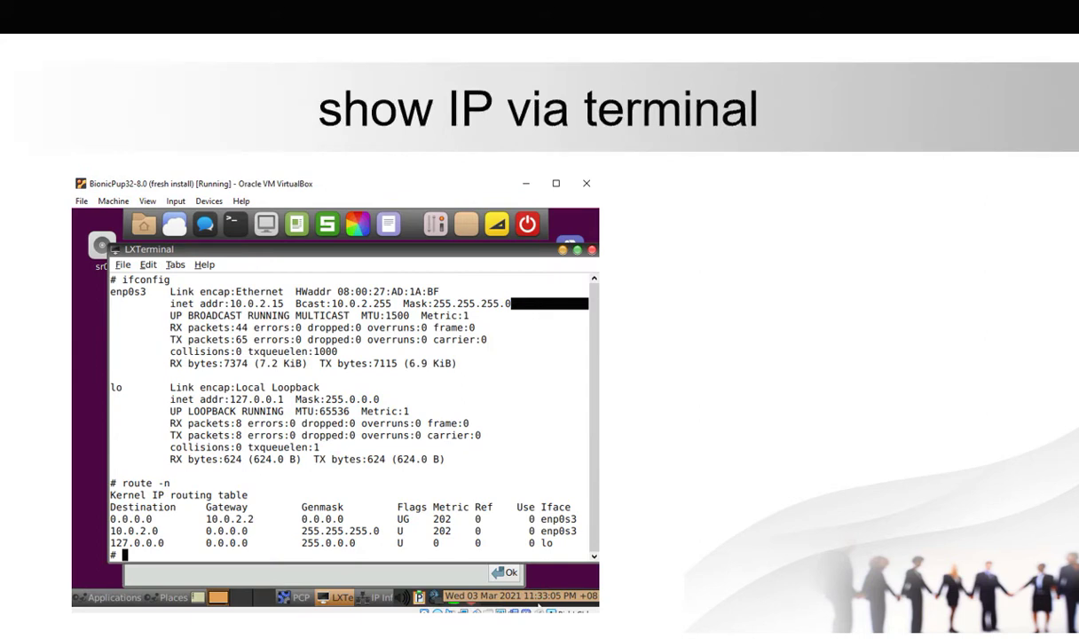
pyautogui.press('Escape')
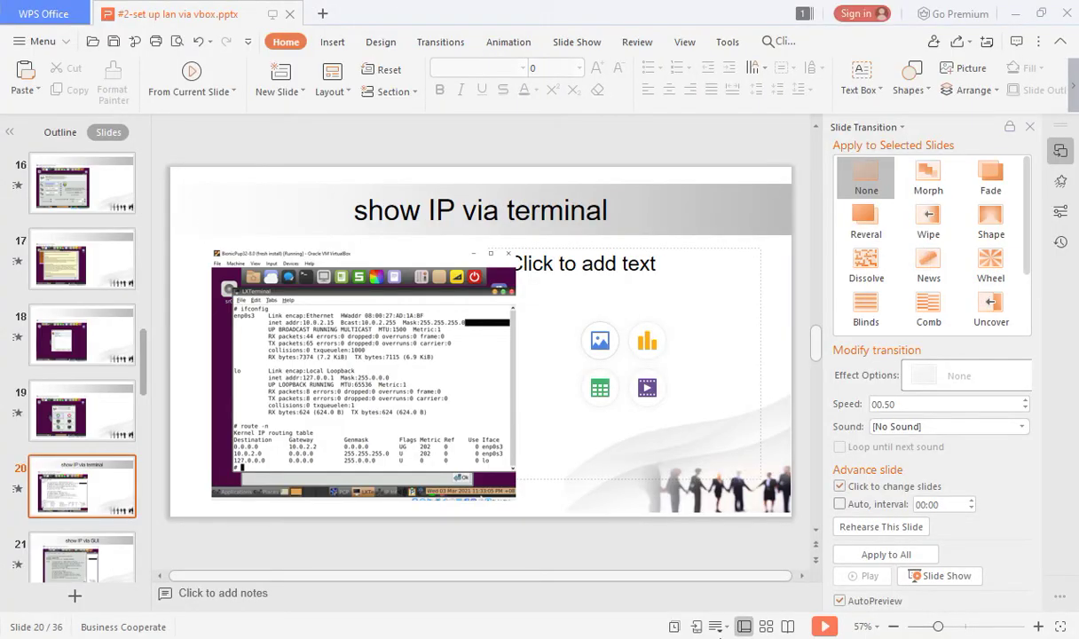
# Switch to VirtualBox Manager, start the BionicPup32-8.0 virtual machine and dismiss its mouse pointer integration notice
pyautogui.click(497, 568)
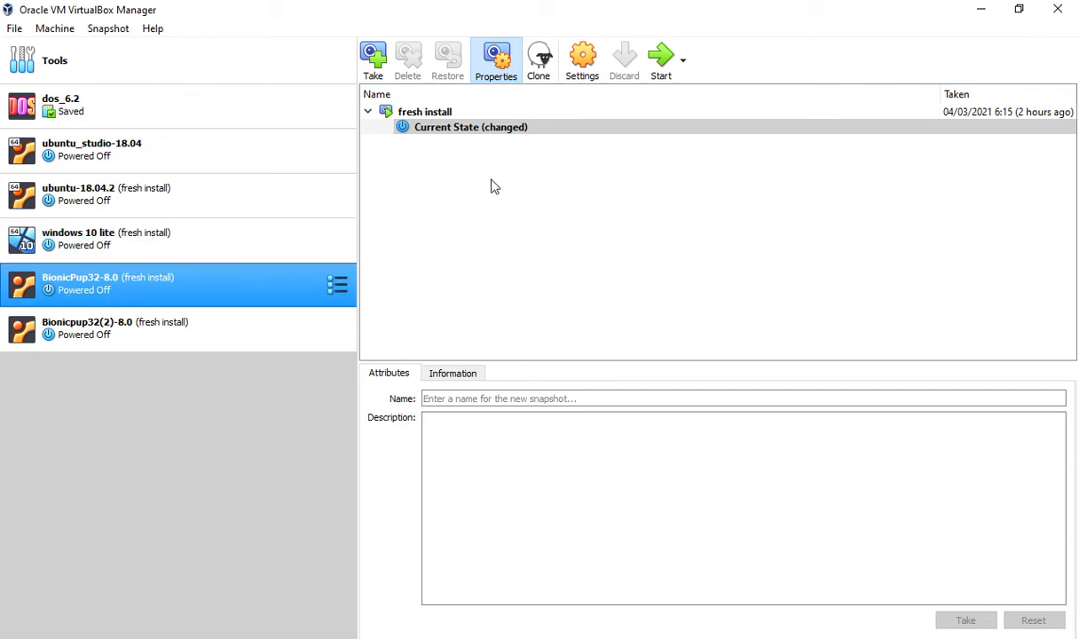
pyautogui.click(660, 59)
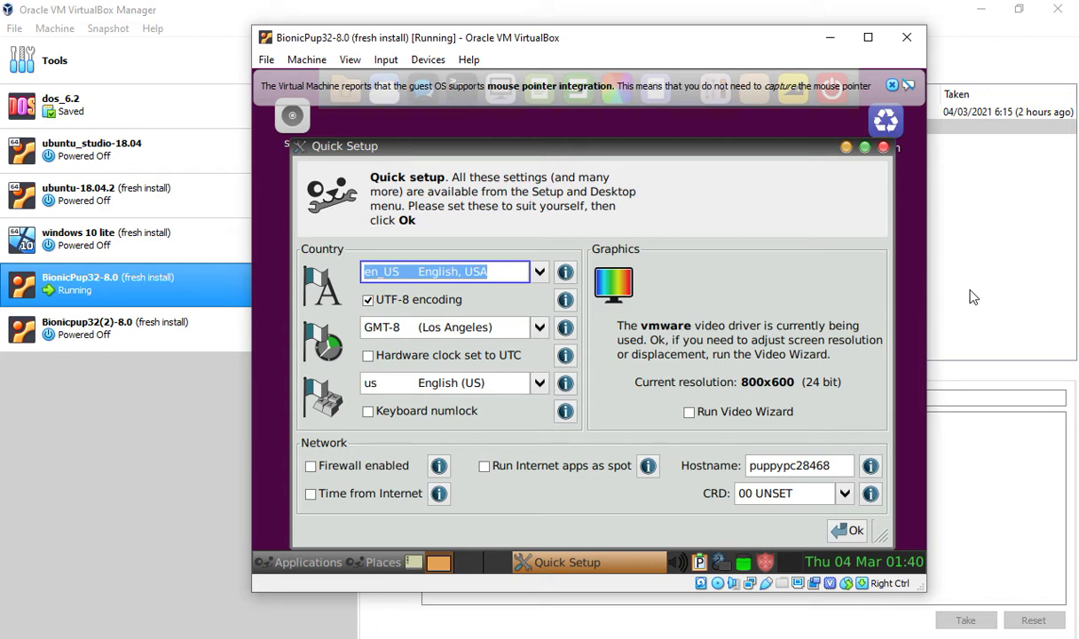
pyautogui.click(892, 86)
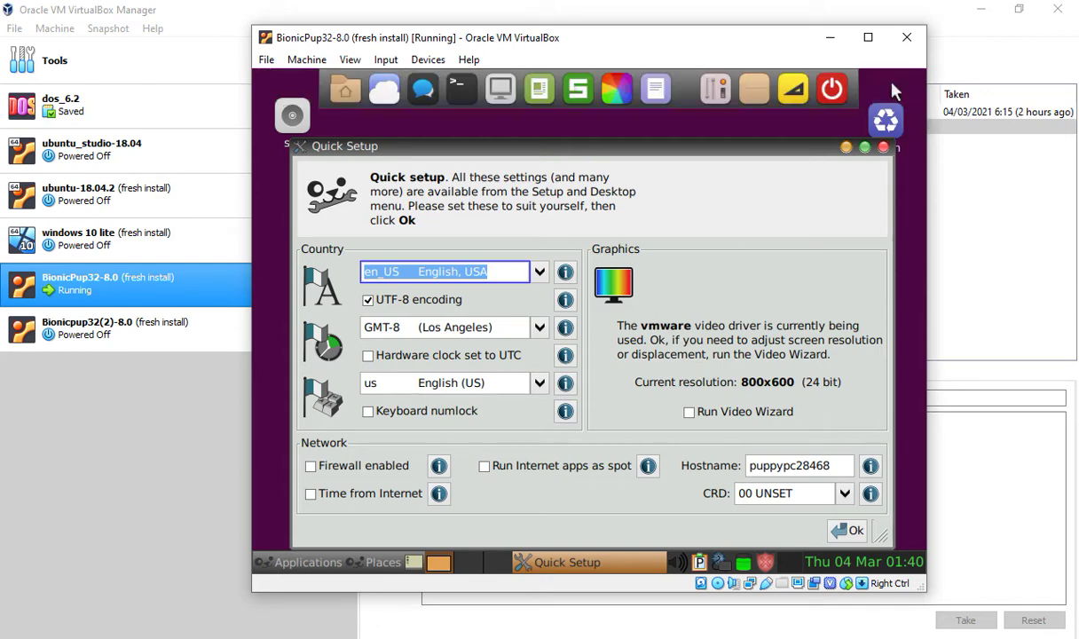
# Accept the default Quick Setup settings and close the Welcome, release notes and pmcputemp windows
pyautogui.click(850, 532)
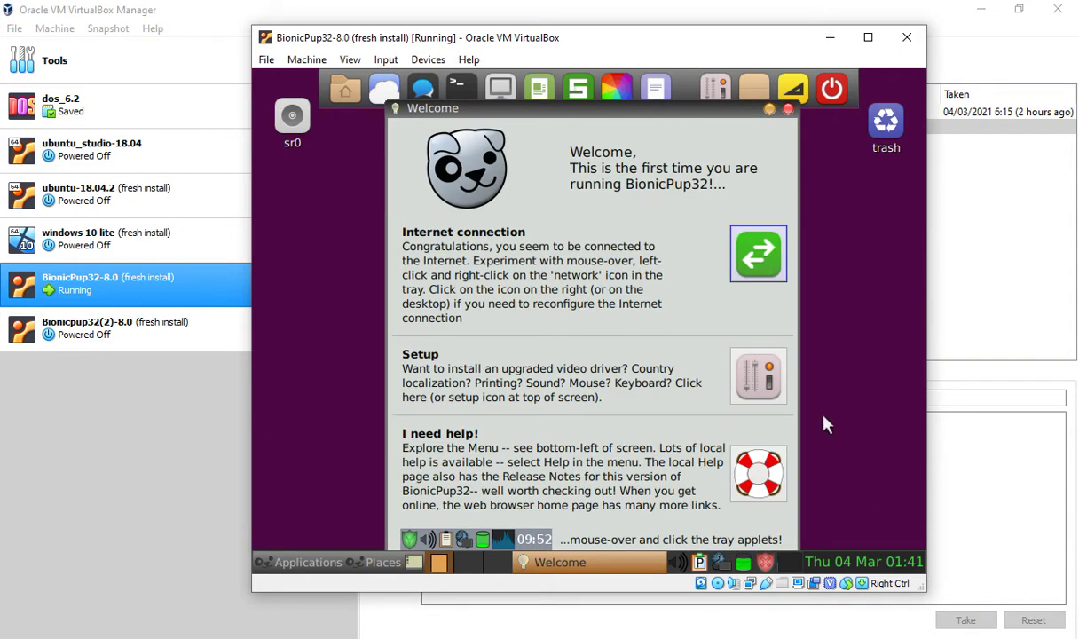
pyautogui.click(788, 111)
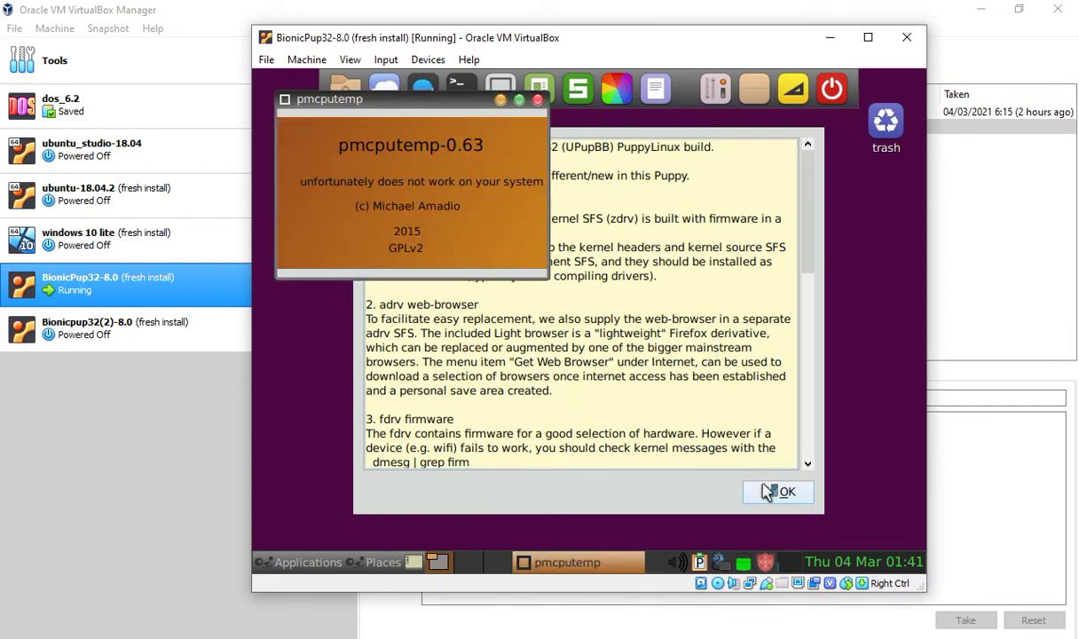
pyautogui.click(770, 493)
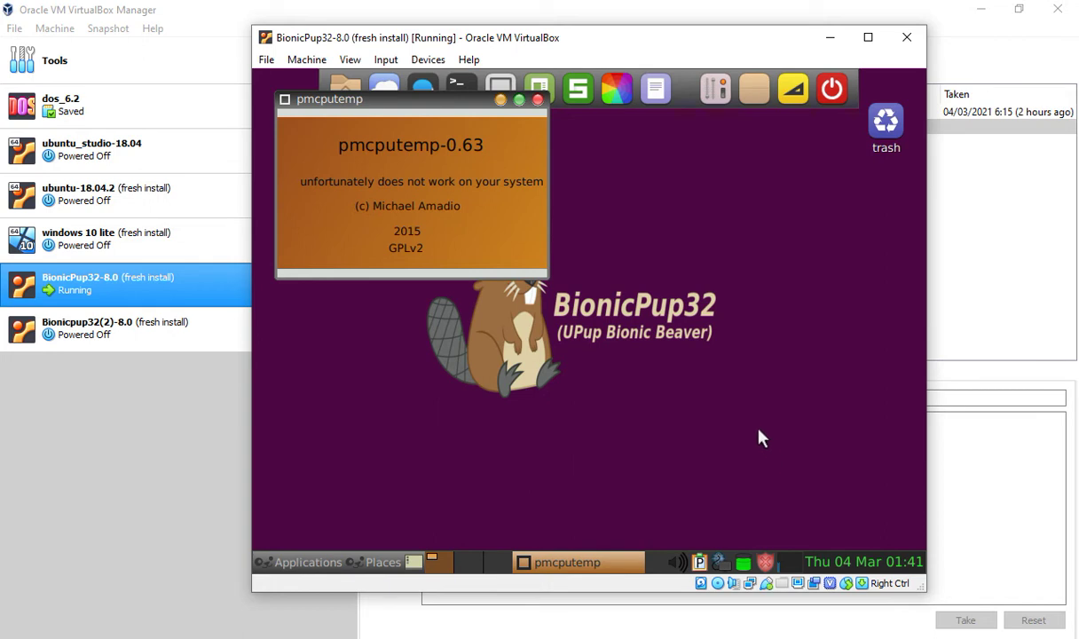
pyautogui.click(538, 100)
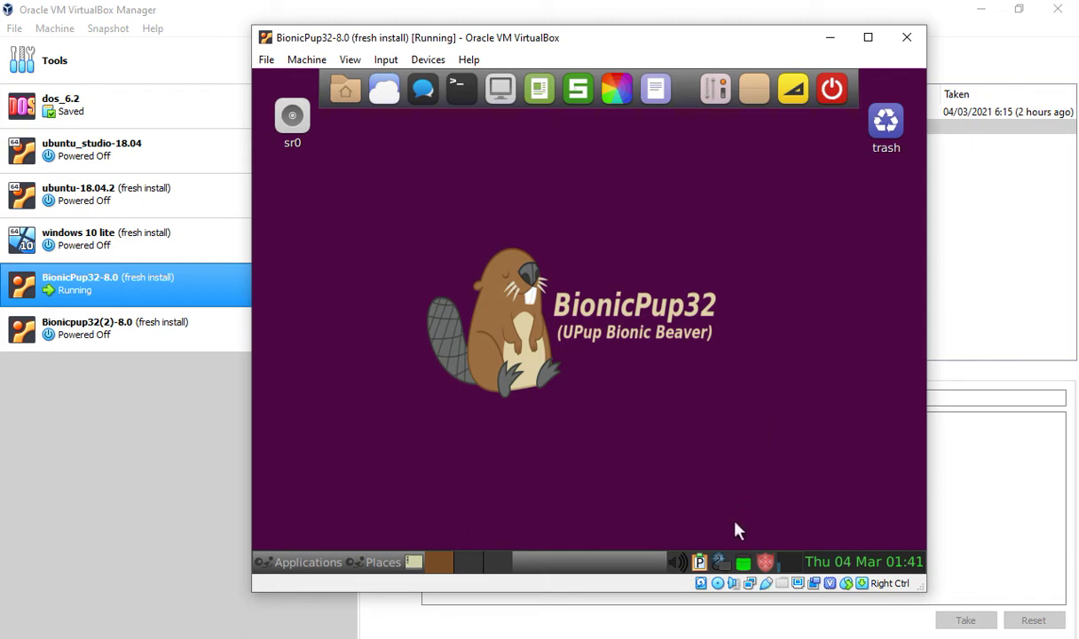
# Open the guest's network information and view its interface details and routing table
pyautogui.moveTo(721, 565)
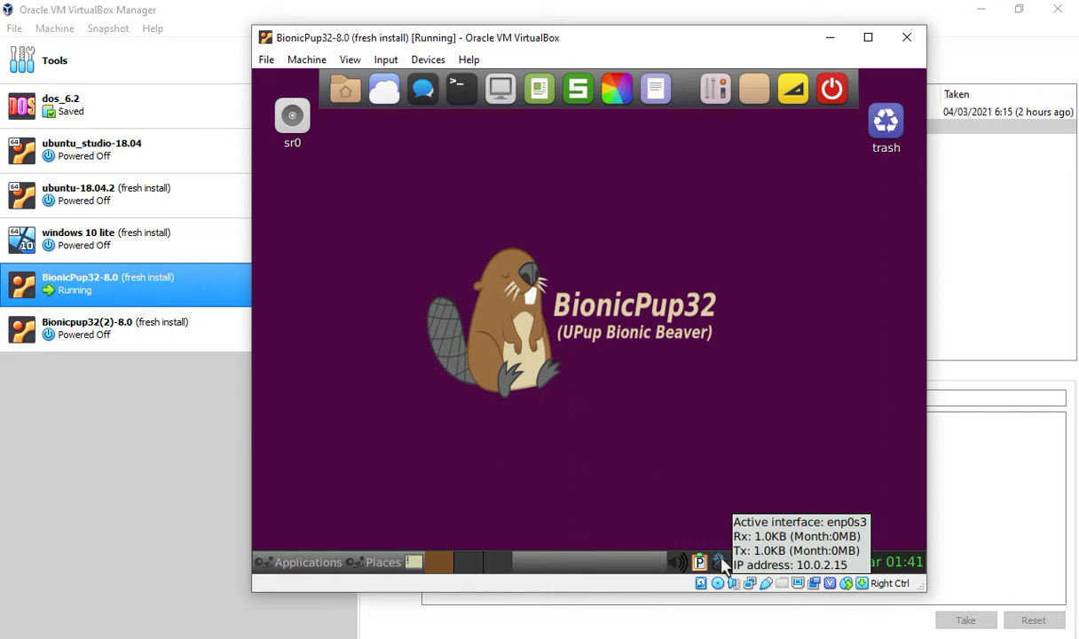
pyautogui.click(722, 563)
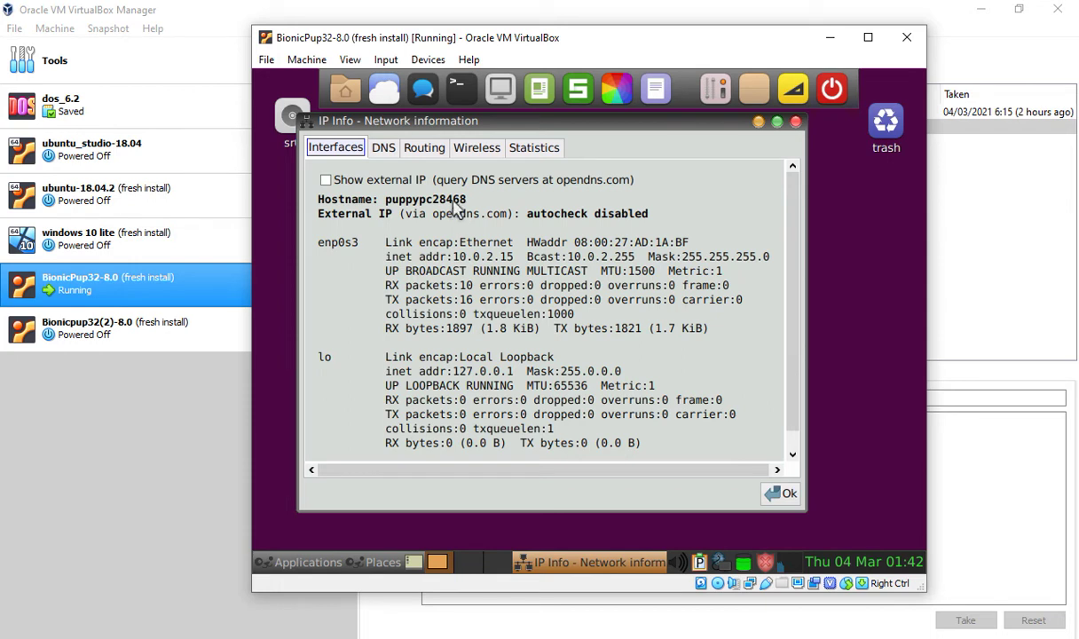
pyautogui.click(433, 155)
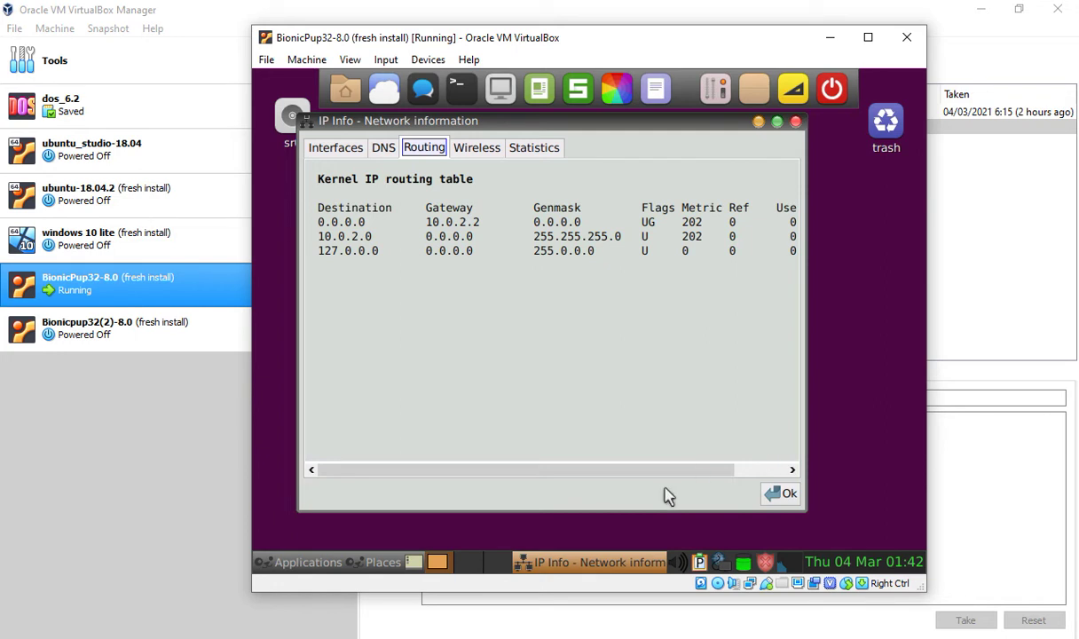
# Open LXTerminal in the guest, move its window clear of the network information tabs, and run ifconfig
pyautogui.click(266, 566)
pyautogui.moveTo(311, 204)
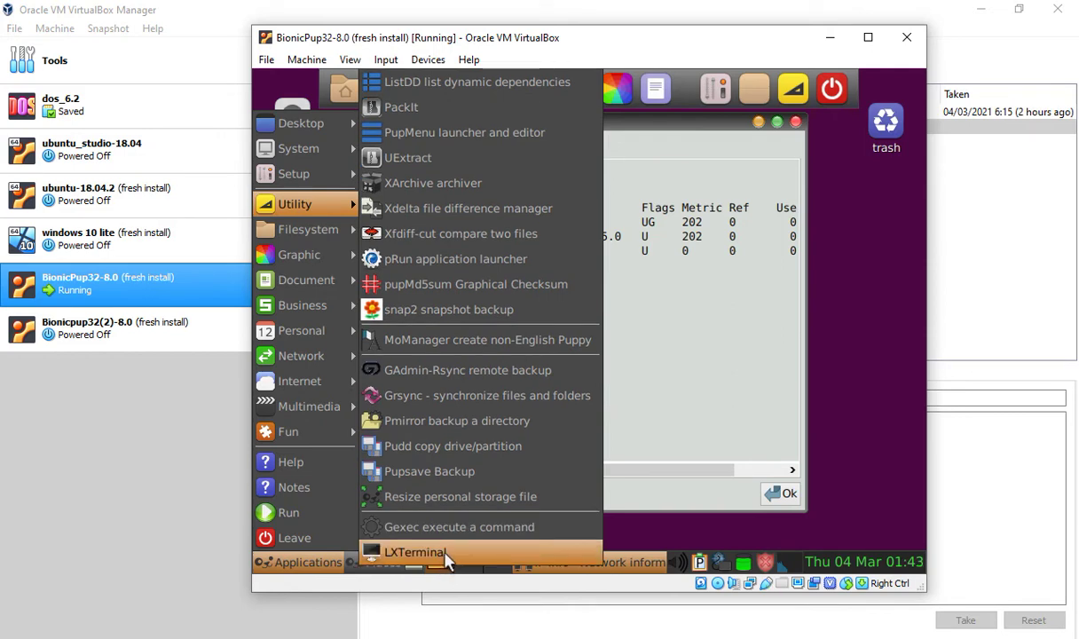
pyautogui.click(446, 559)
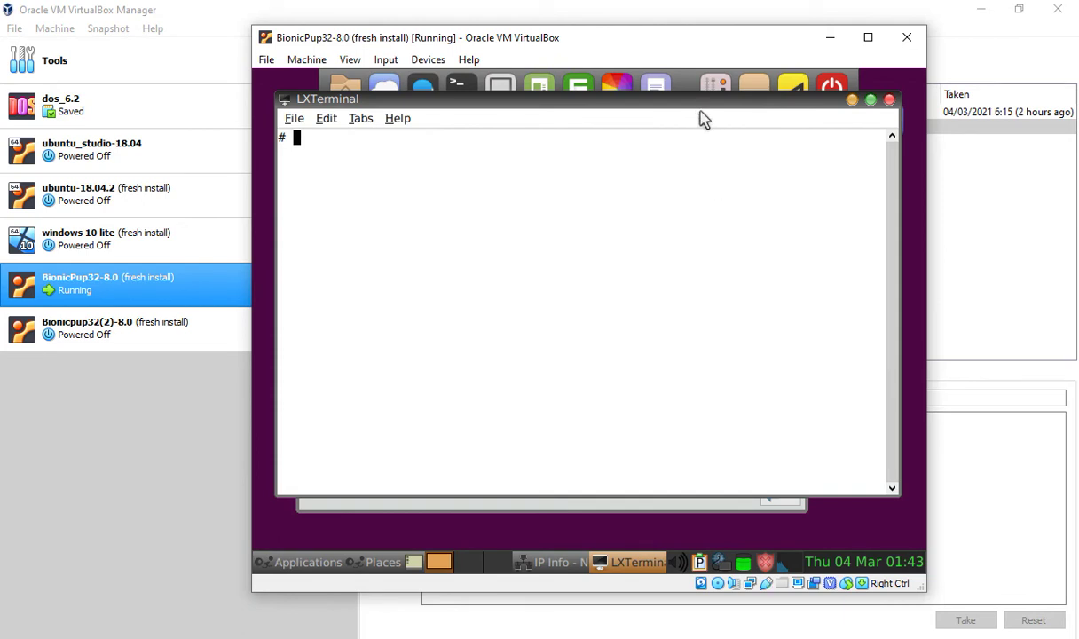
pyautogui.moveTo(701, 104); pyautogui.dragTo(729, 168)
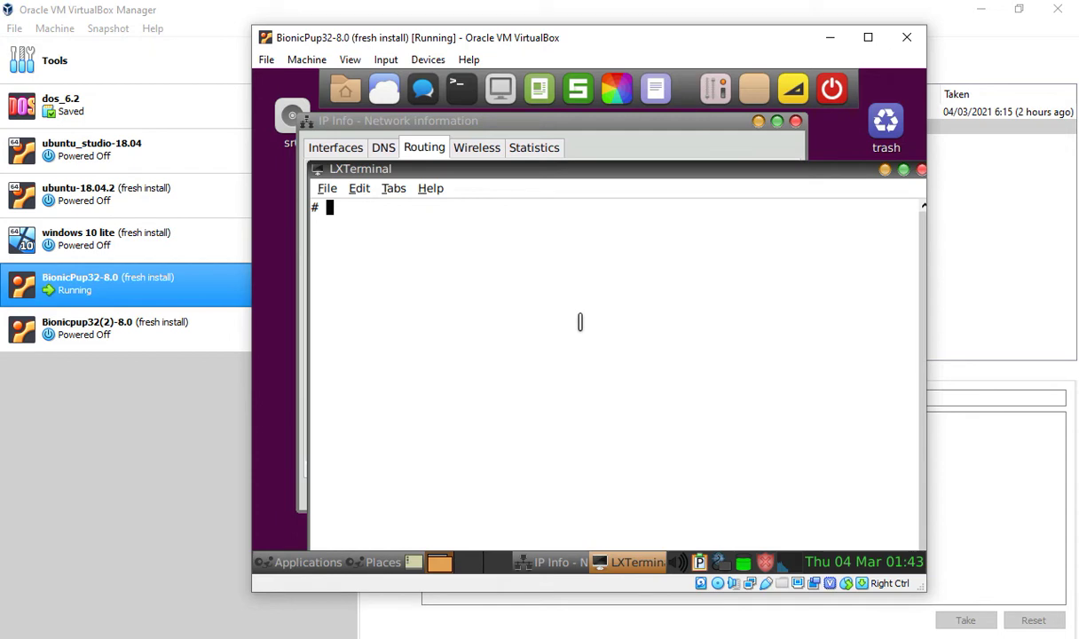
pyautogui.write('ifconfig')
pyautogui.press('Return')
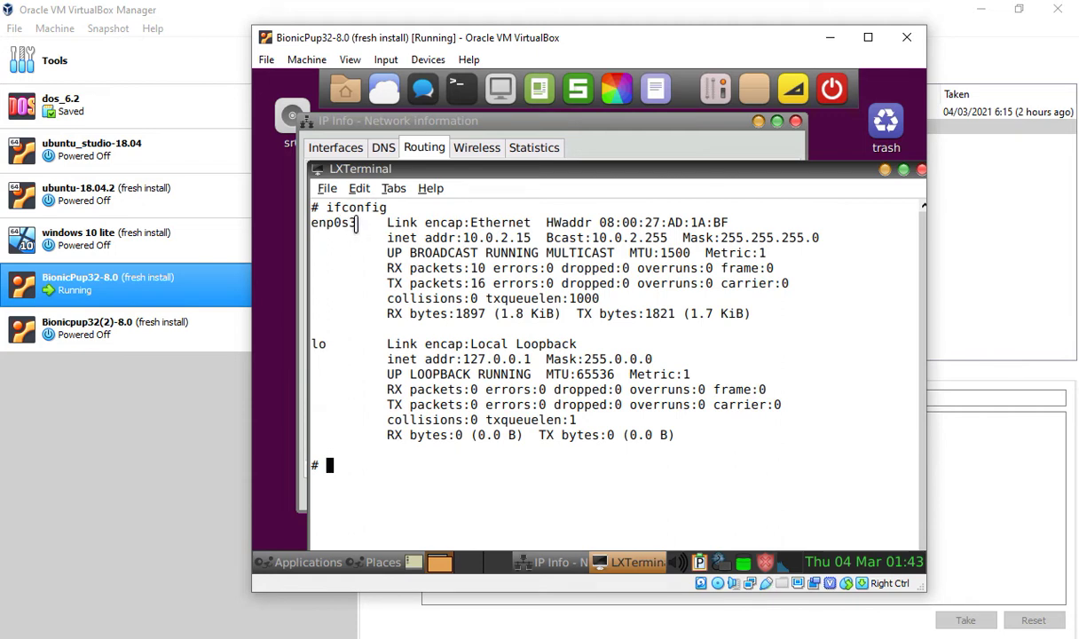
# Highlight the enp0s3 interface name in the ifconfig output to point it out, and clear the selection
pyautogui.moveTo(344, 225); pyautogui.dragTo(302, 221)
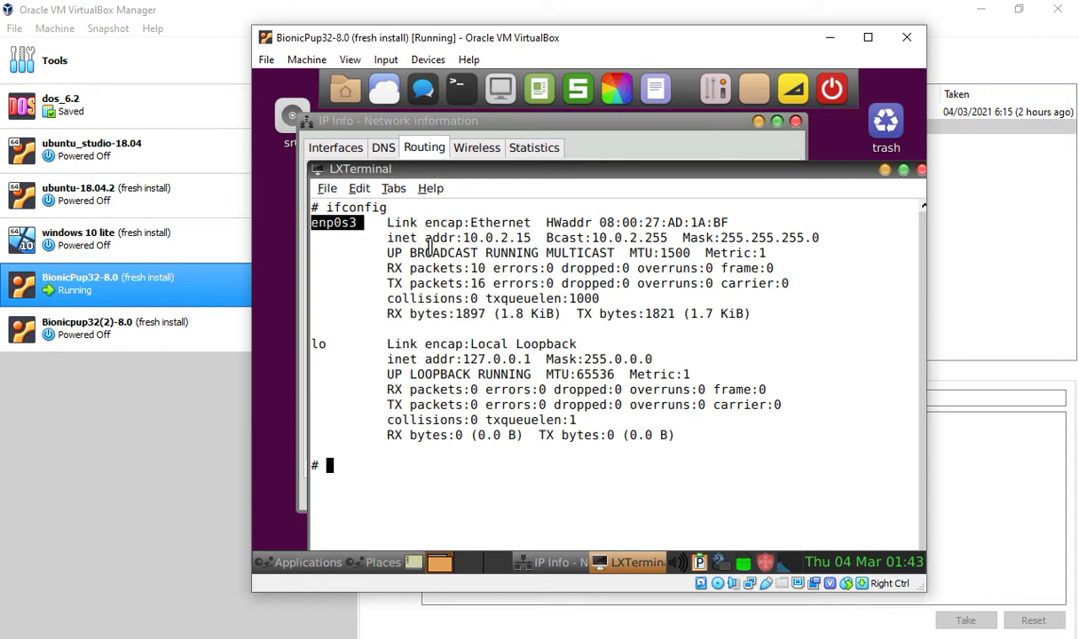
pyautogui.click(429, 244)
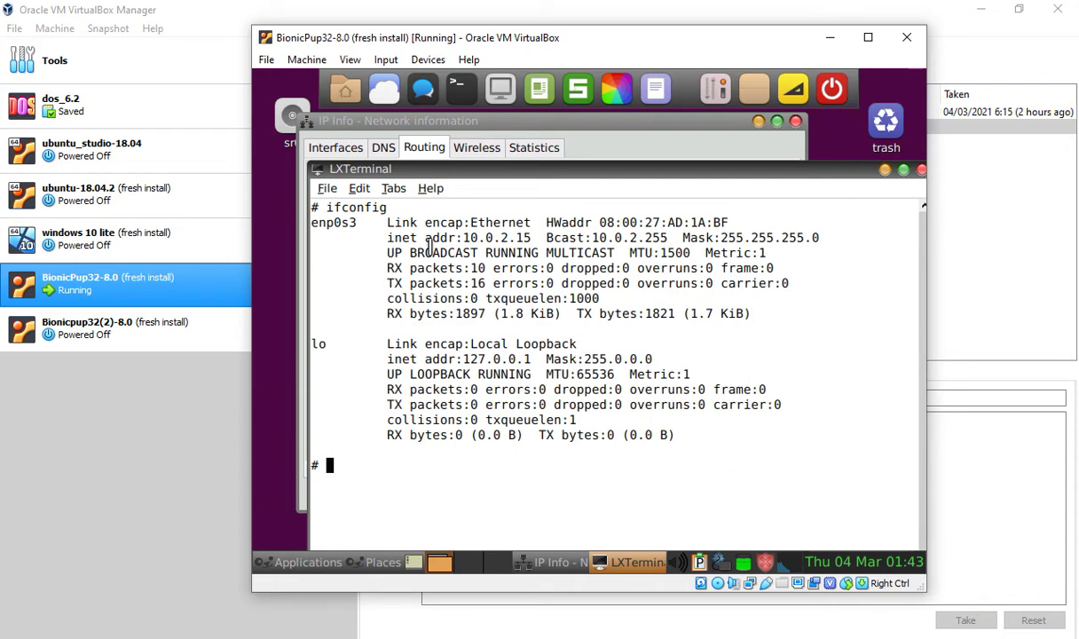
pyautogui.moveTo(360, 223); pyautogui.dragTo(306, 219)
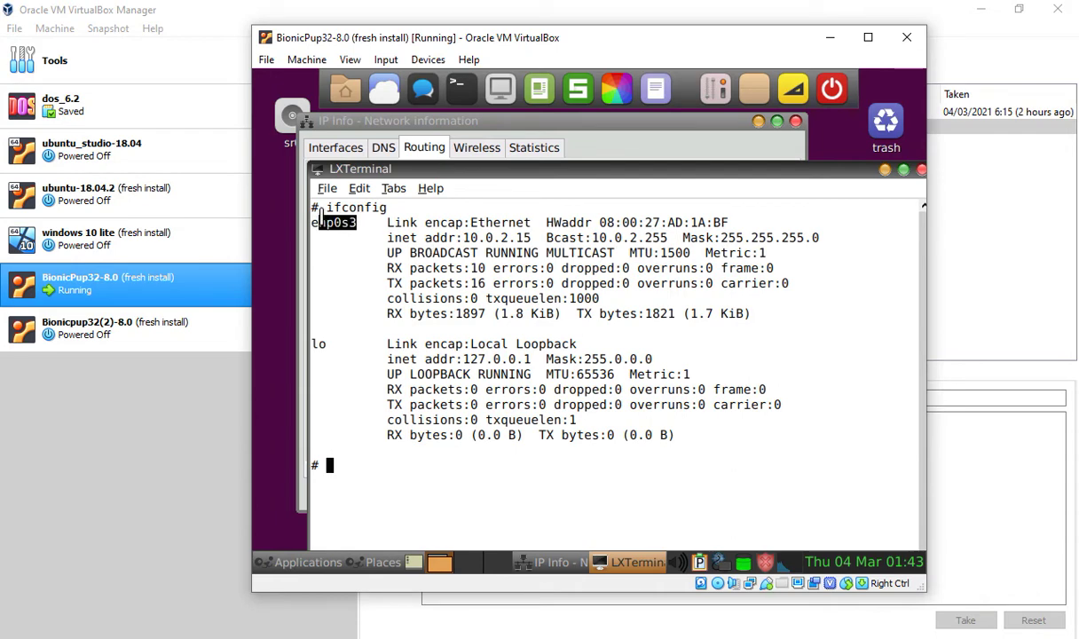
pyautogui.click(408, 252)
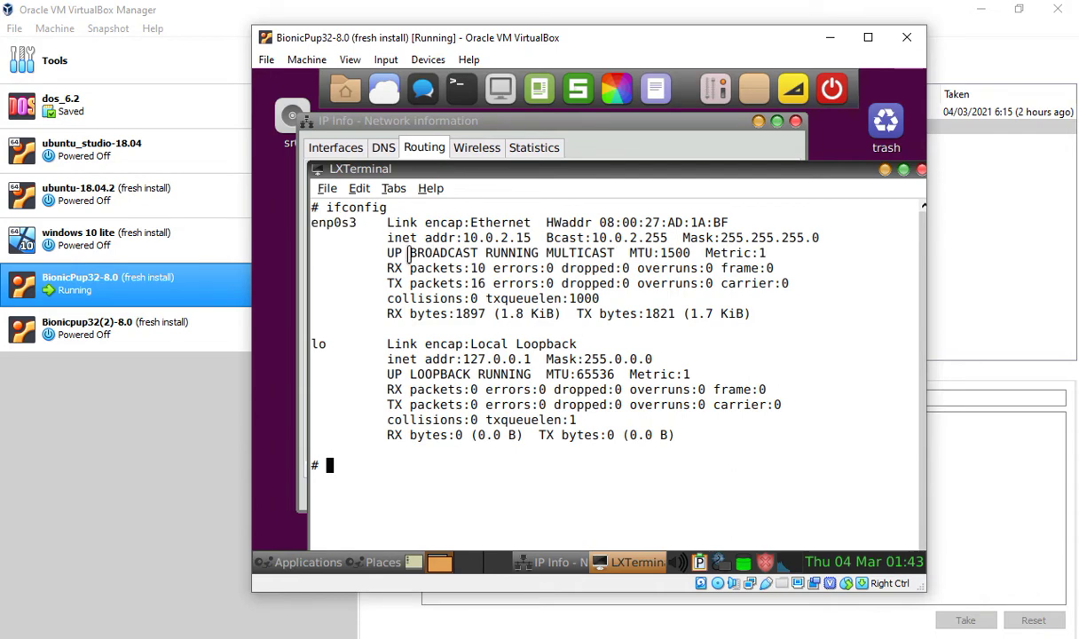
# Compare the network information's interface details with the ifconfig output in the terminal, and show the routing table again
pyautogui.click(564, 568)
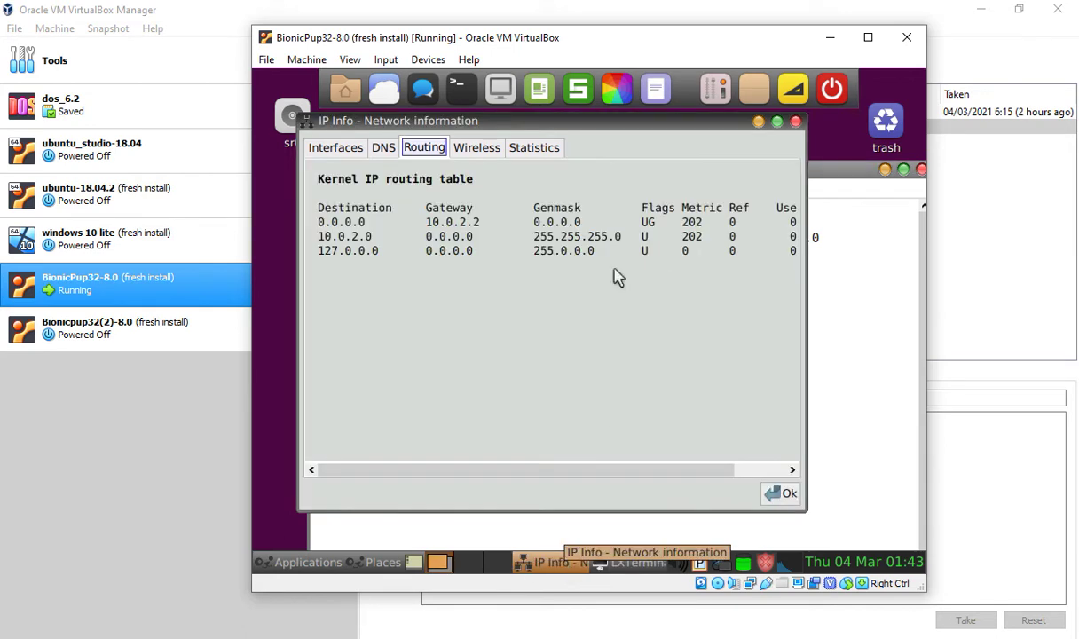
pyautogui.click(353, 151)
pyautogui.moveTo(470, 125); pyautogui.dragTo(564, 270)
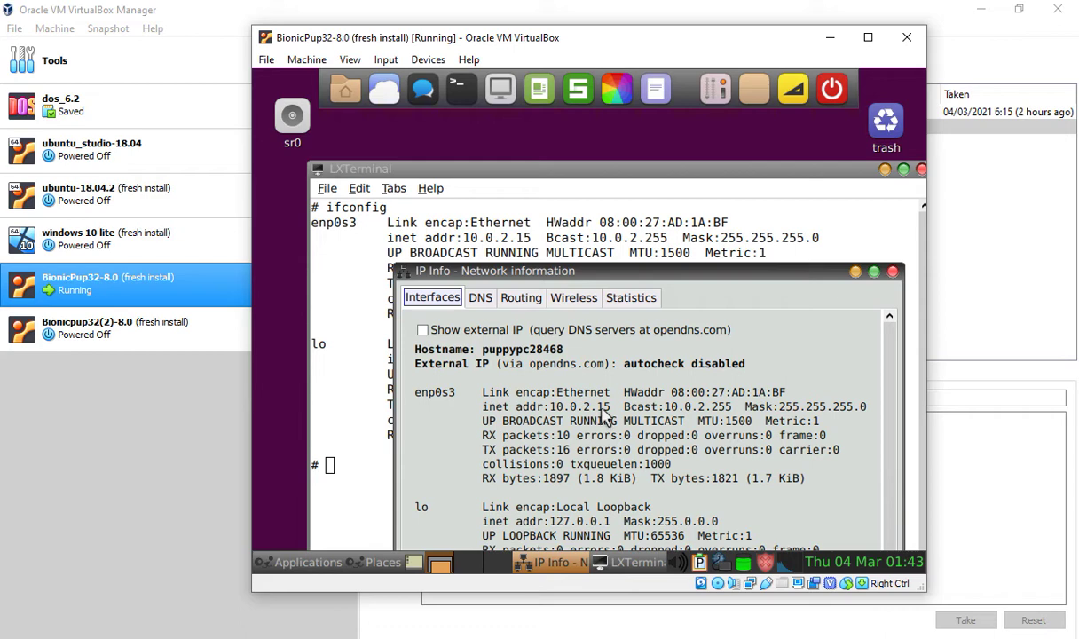
pyautogui.click(504, 295)
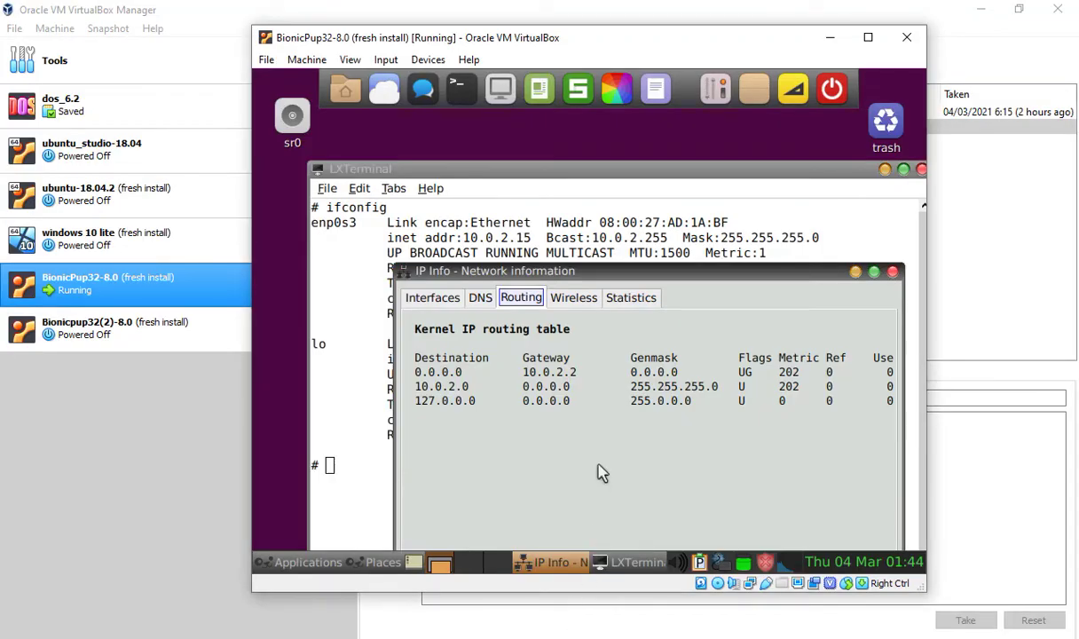
# Run route -n in the terminal and place the network information's routing table beside its output for comparison
pyautogui.click(362, 417)
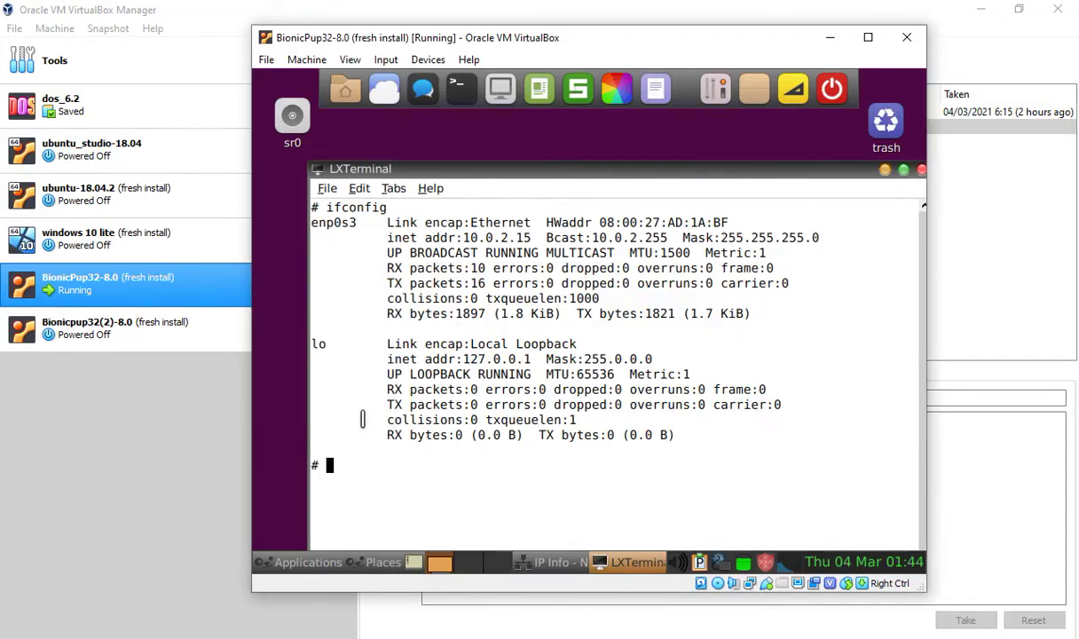
pyautogui.write('route -n')
pyautogui.press('Return')
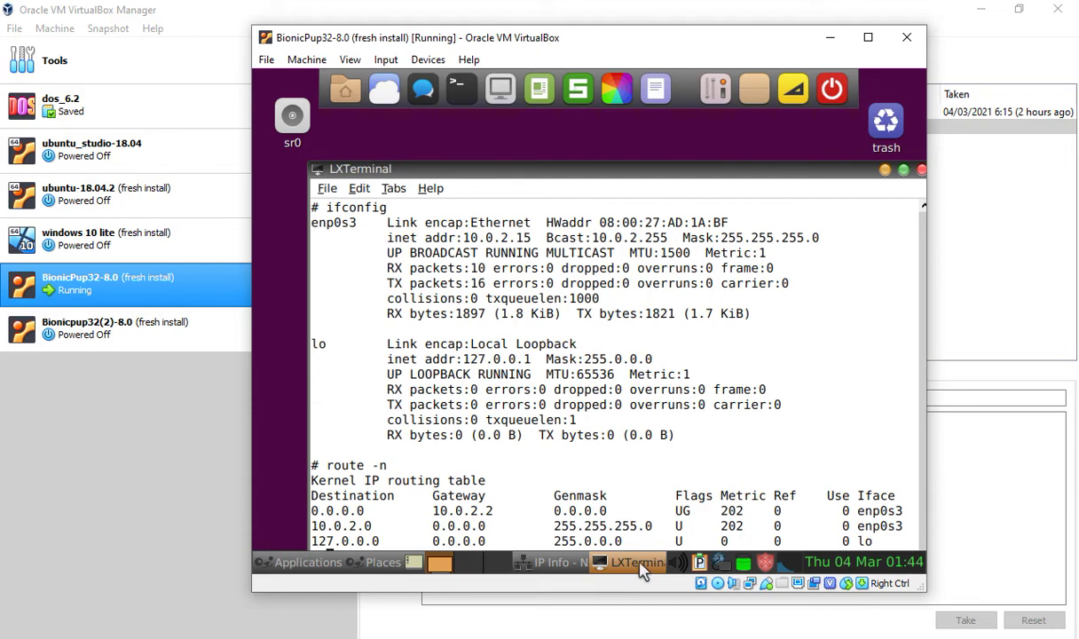
pyautogui.click(568, 564)
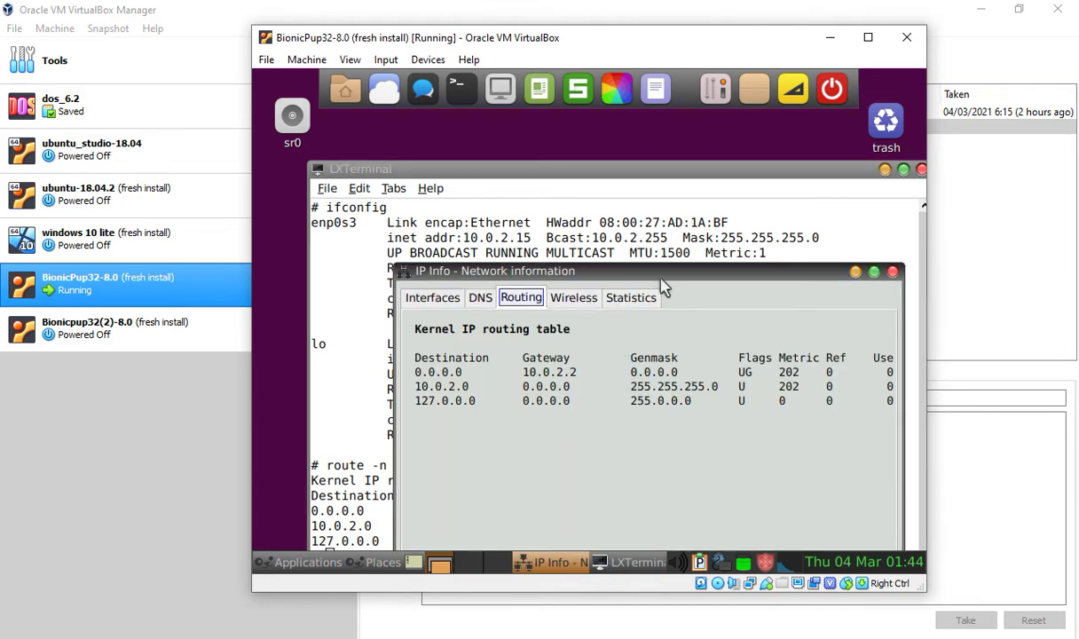
pyautogui.moveTo(672, 274); pyautogui.dragTo(816, 224)
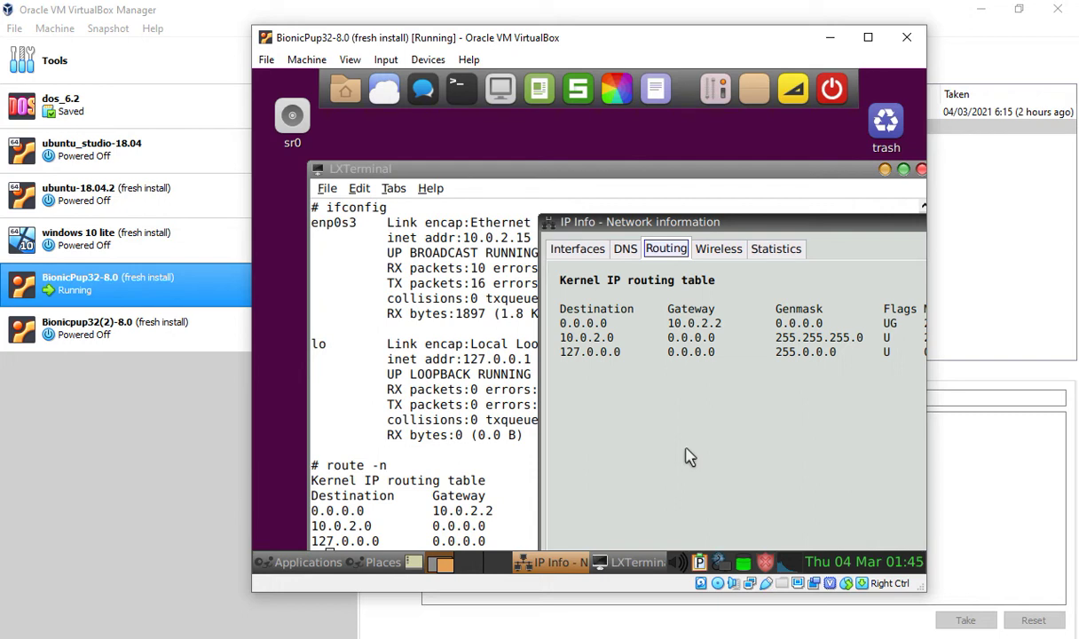
# Select only the Bionicpup32(2)-8.0 machine in the VirtualBox Manager and start it
pyautogui.click(509, 7)
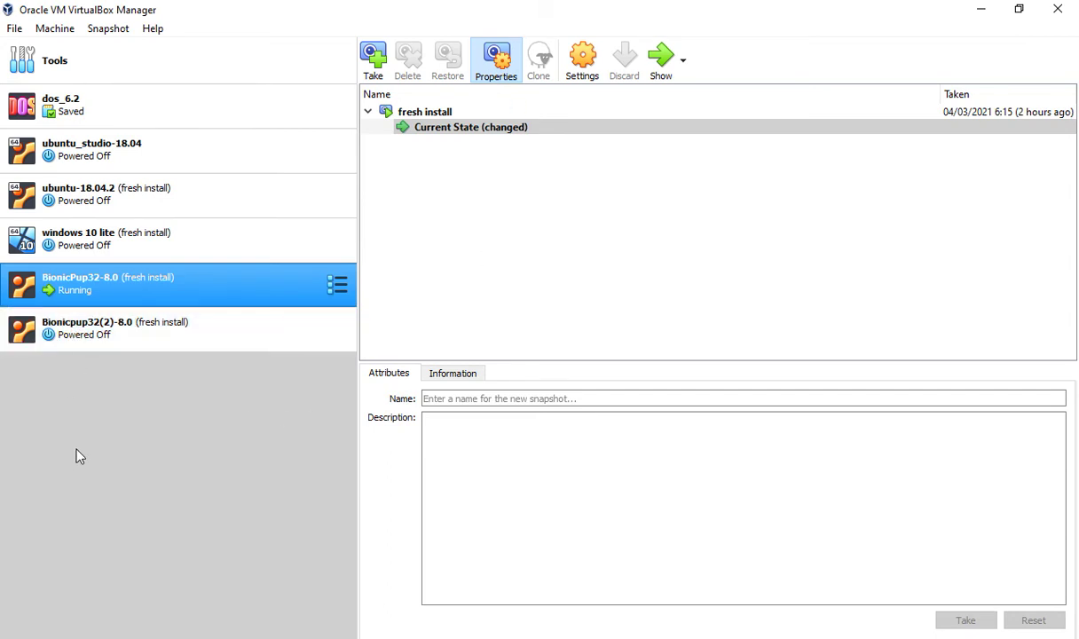
pyautogui.keyDown('shift'); pyautogui.click(103, 340); pyautogui.keyUp('shift')
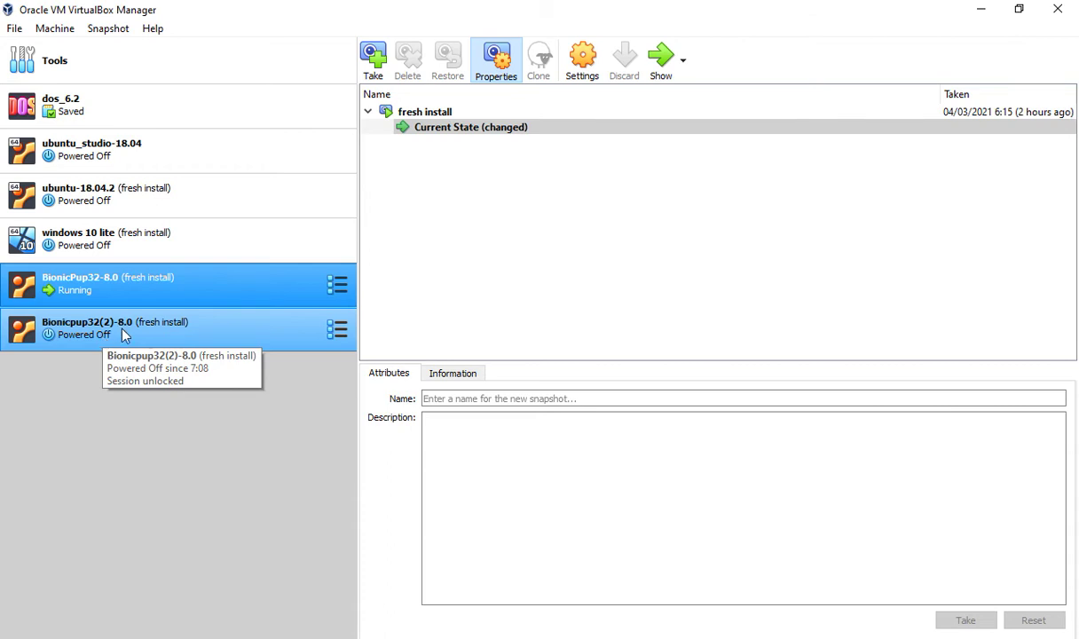
pyautogui.keyDown('ctrl'); pyautogui.click(124, 334); pyautogui.keyUp('ctrl')
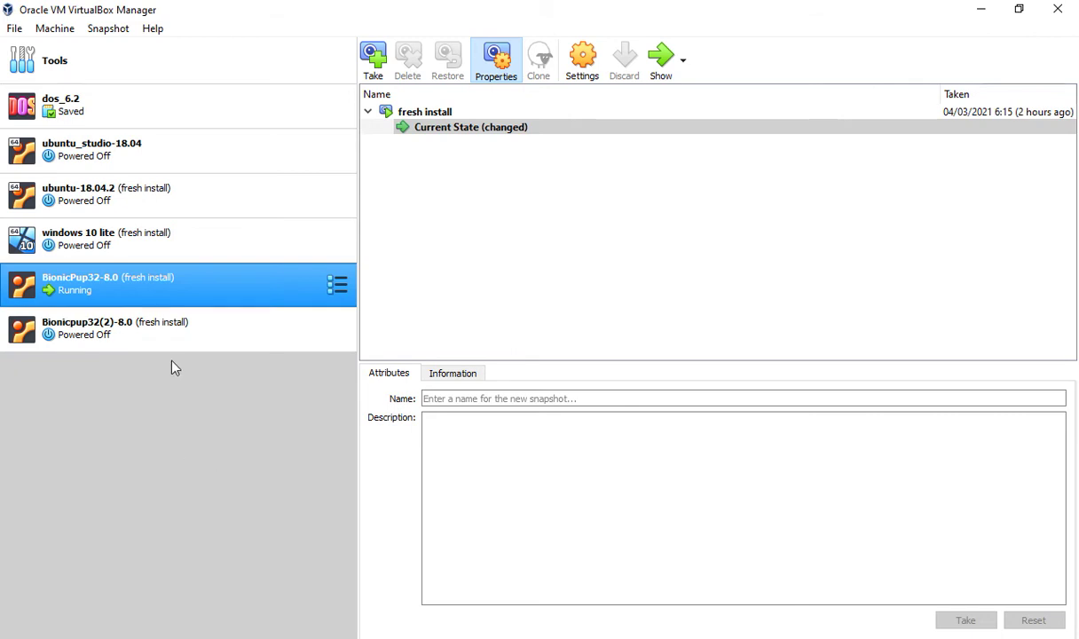
pyautogui.keyDown('ctrl'); pyautogui.click(175, 350); pyautogui.keyUp('ctrl')
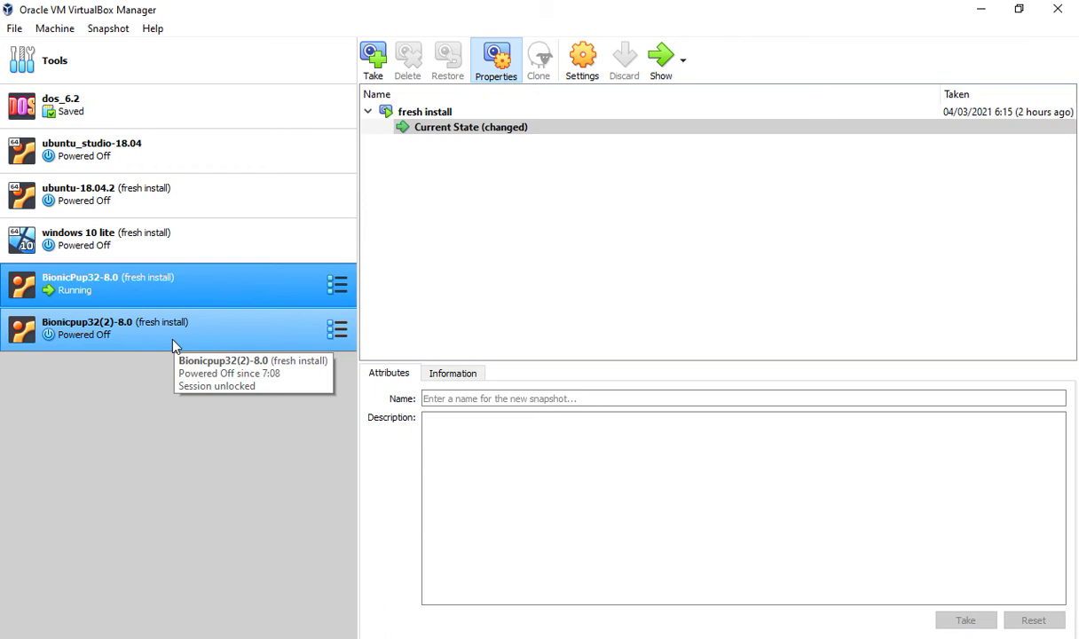
pyautogui.click(175, 346)
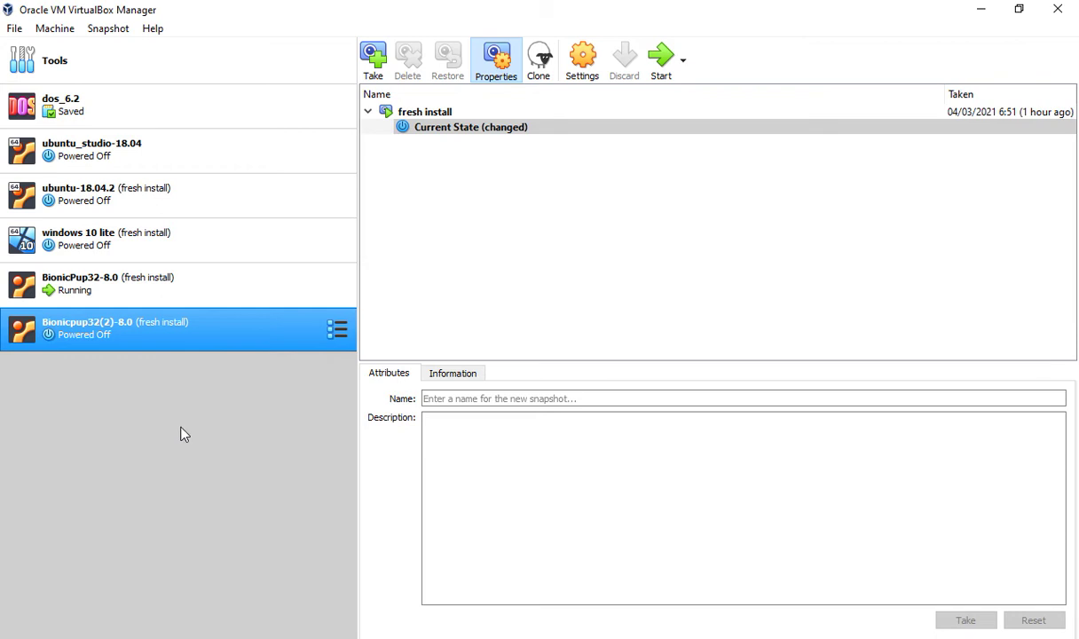
pyautogui.click(657, 67)
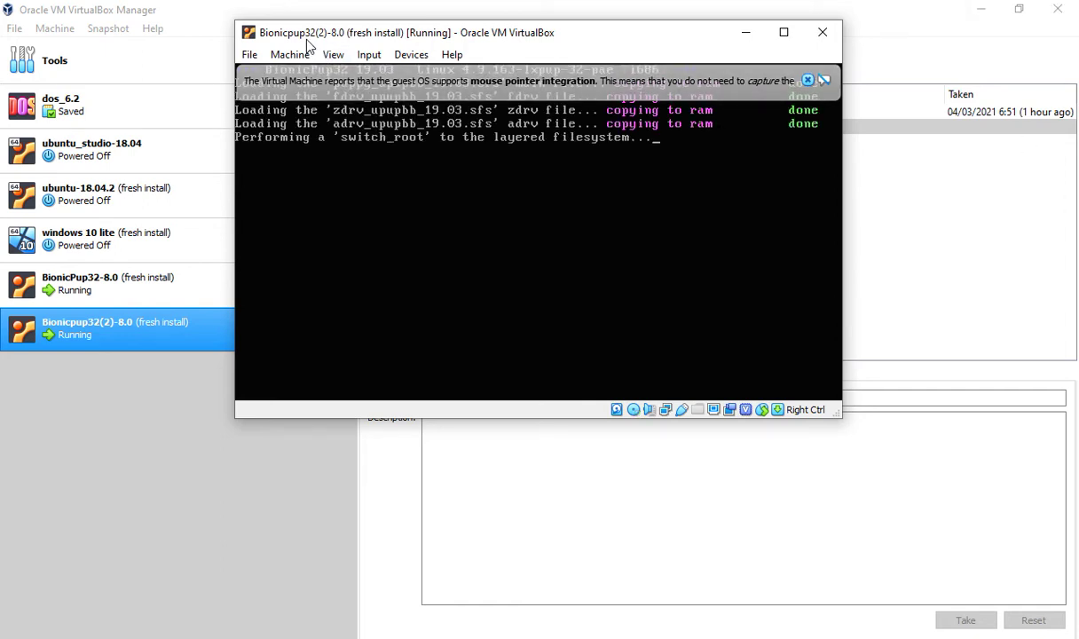
# Reposition the booting Bionicpup32(2)-8.0 window and bring the BionicPup32-8.0 machine back to the front
pyautogui.moveTo(394, 36); pyautogui.dragTo(459, 60)
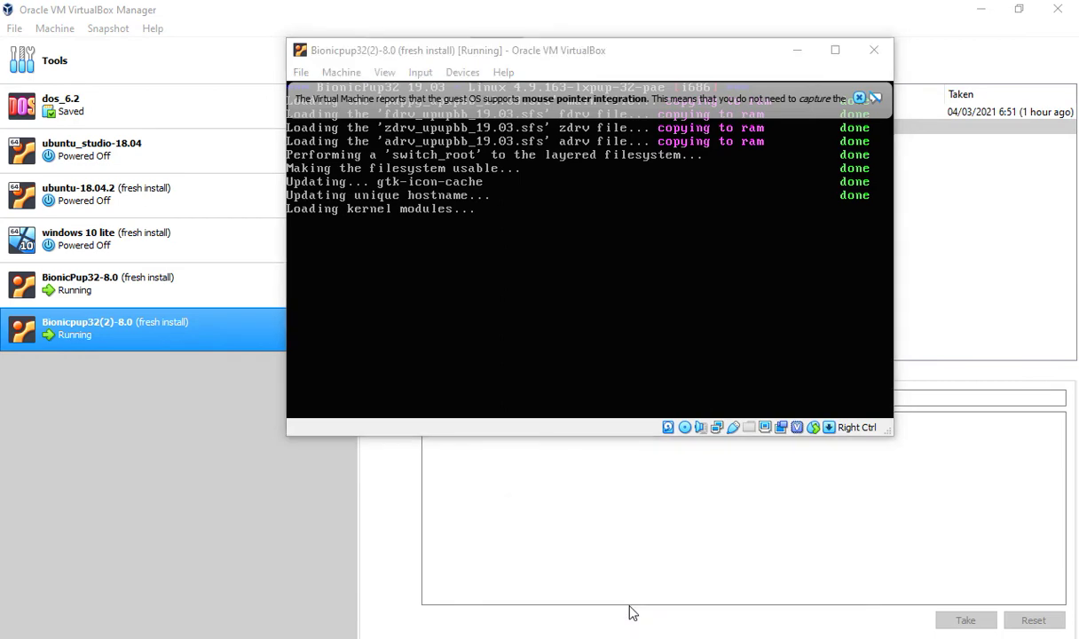
pyautogui.moveTo(685, 55); pyautogui.dragTo(681, 124)
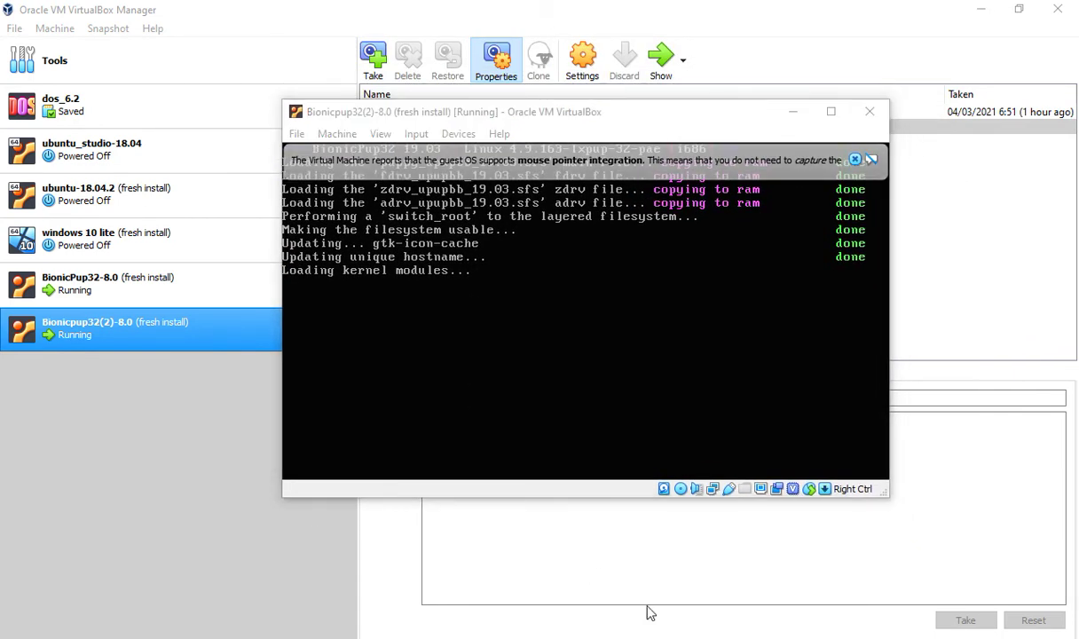
pyautogui.click(587, 564)
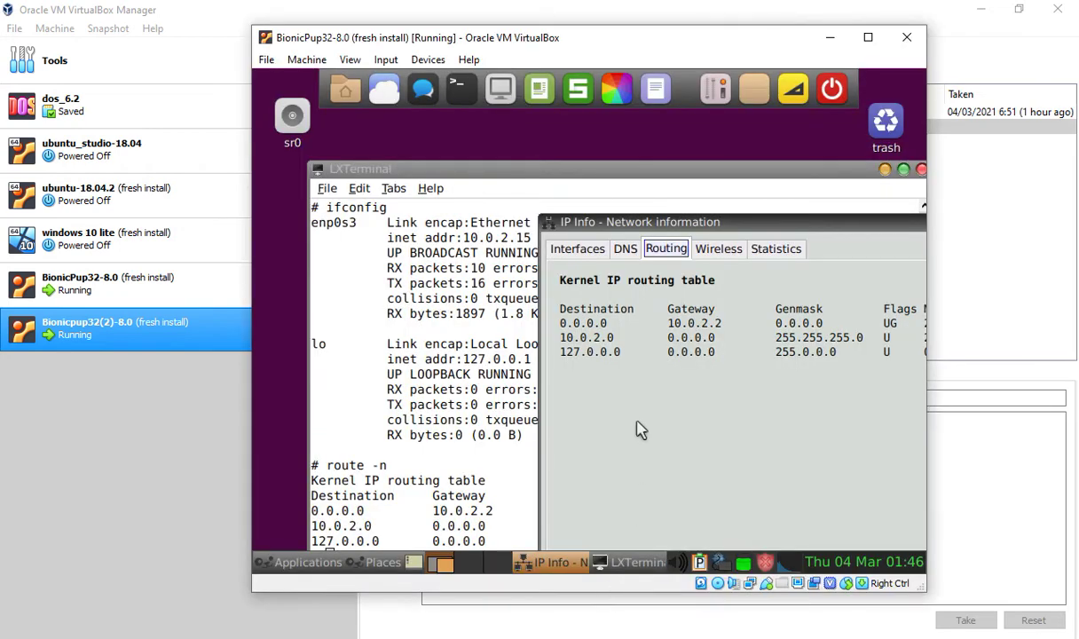
pyautogui.click(266, 559)
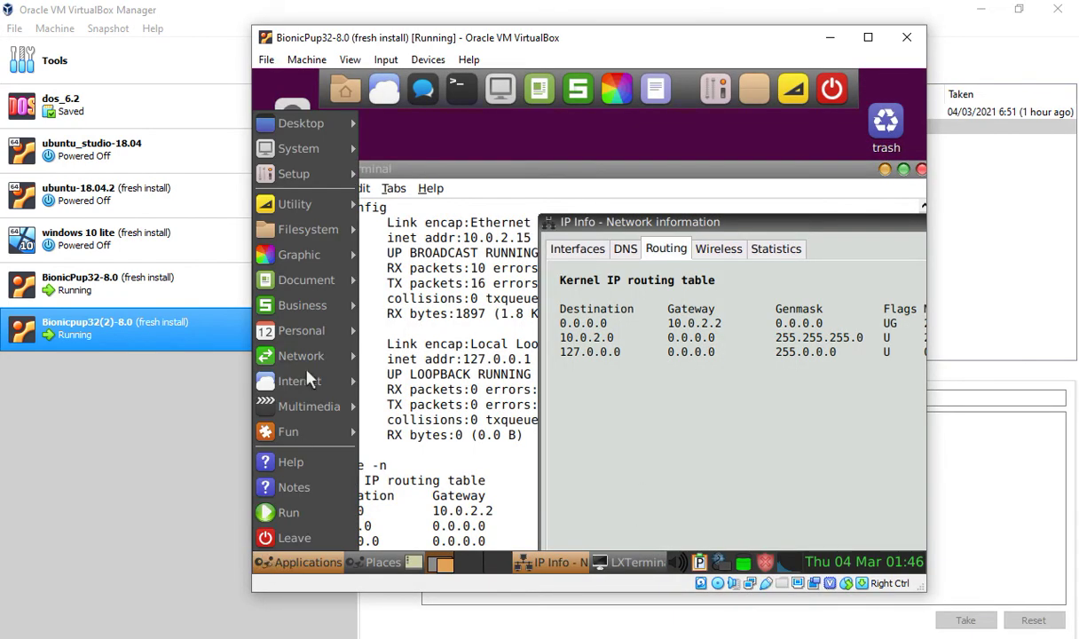
pyautogui.moveTo(315, 228)
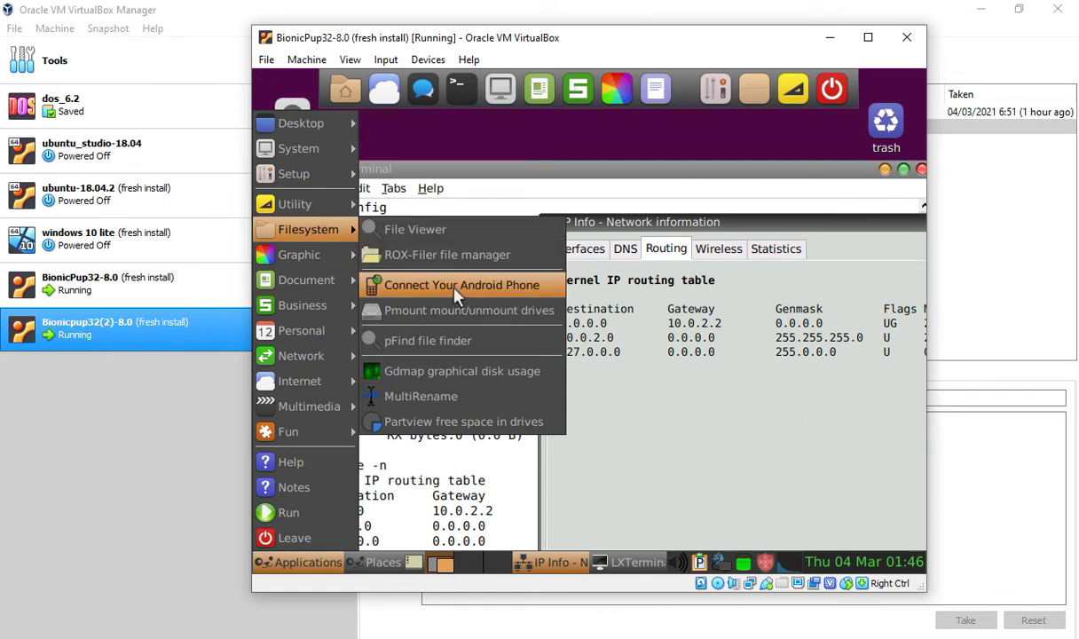
pyautogui.click(456, 373)
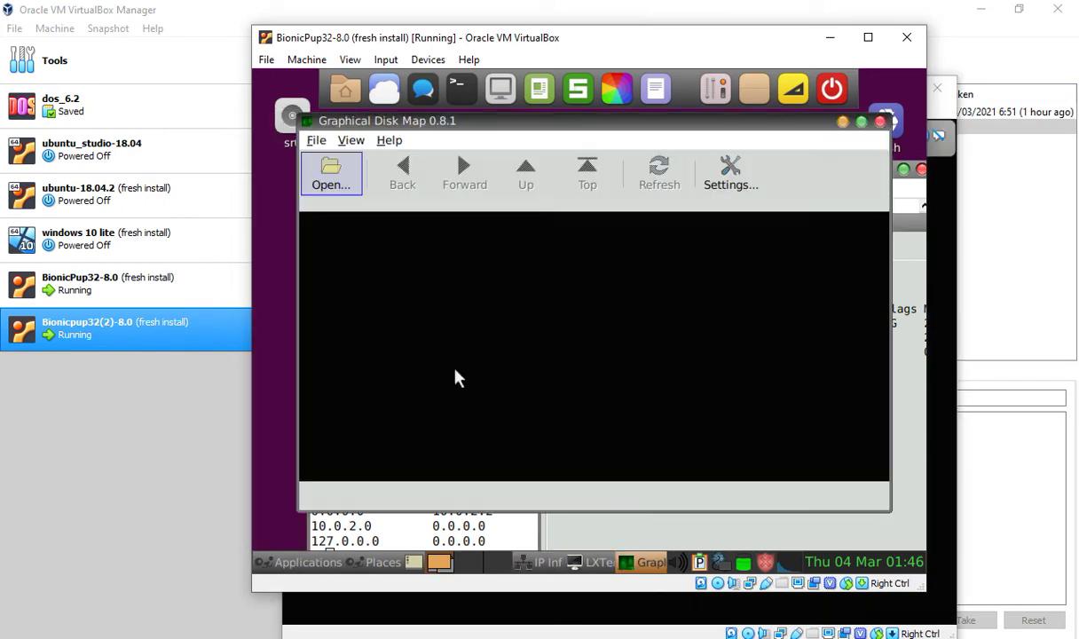
pyautogui.click(880, 121)
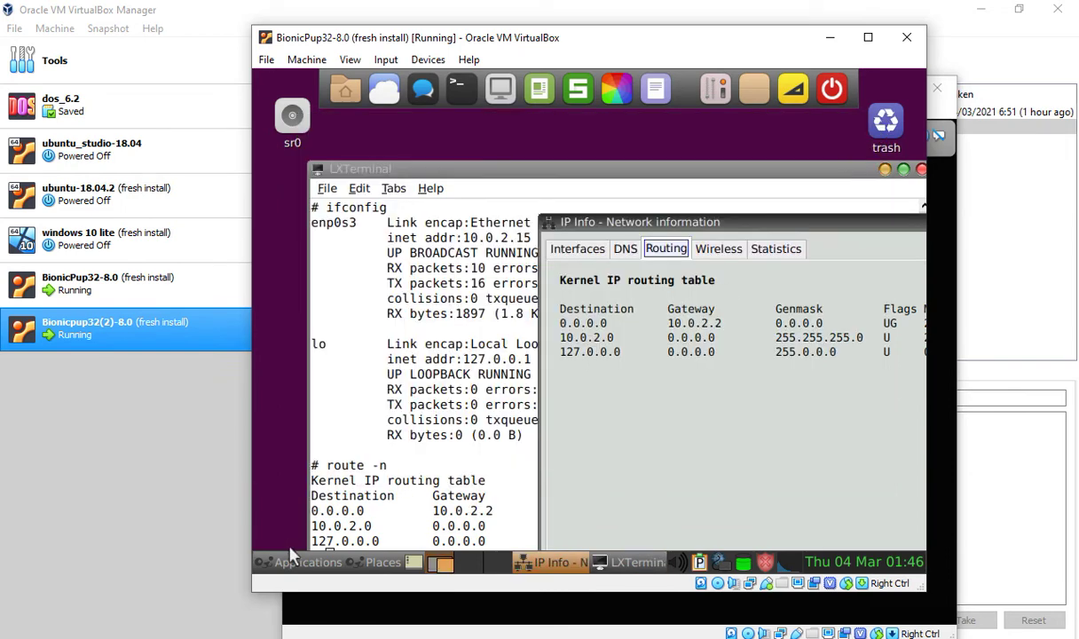
# Open the Task Manager in the BionicPup32-8.0 guest to check its CPU and memory usage
pyautogui.click(302, 562)
pyautogui.moveTo(294, 135)
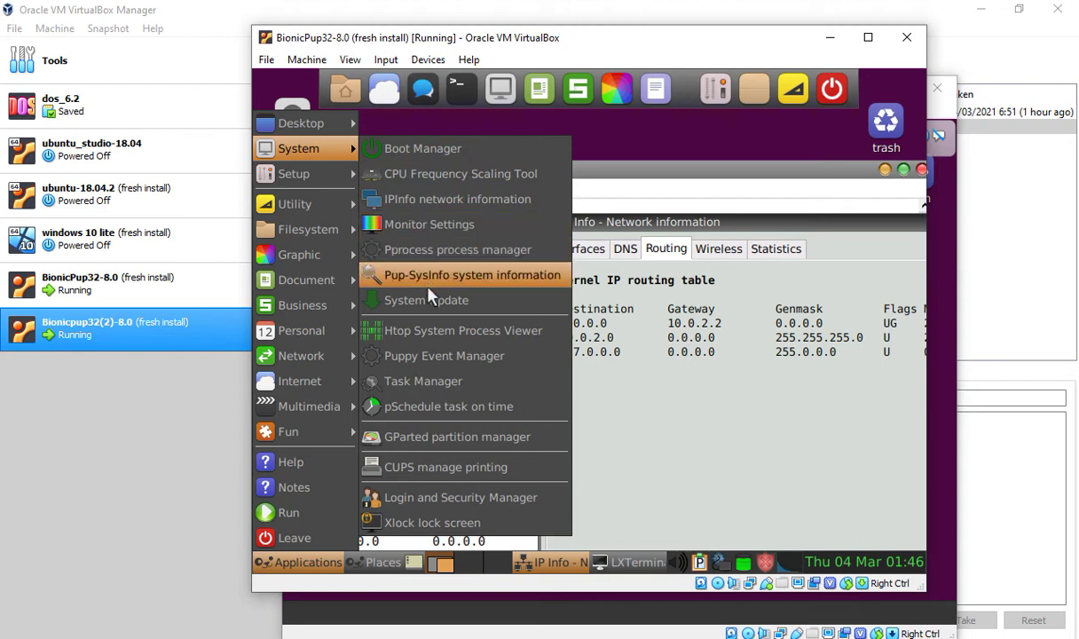
pyautogui.click(432, 380)
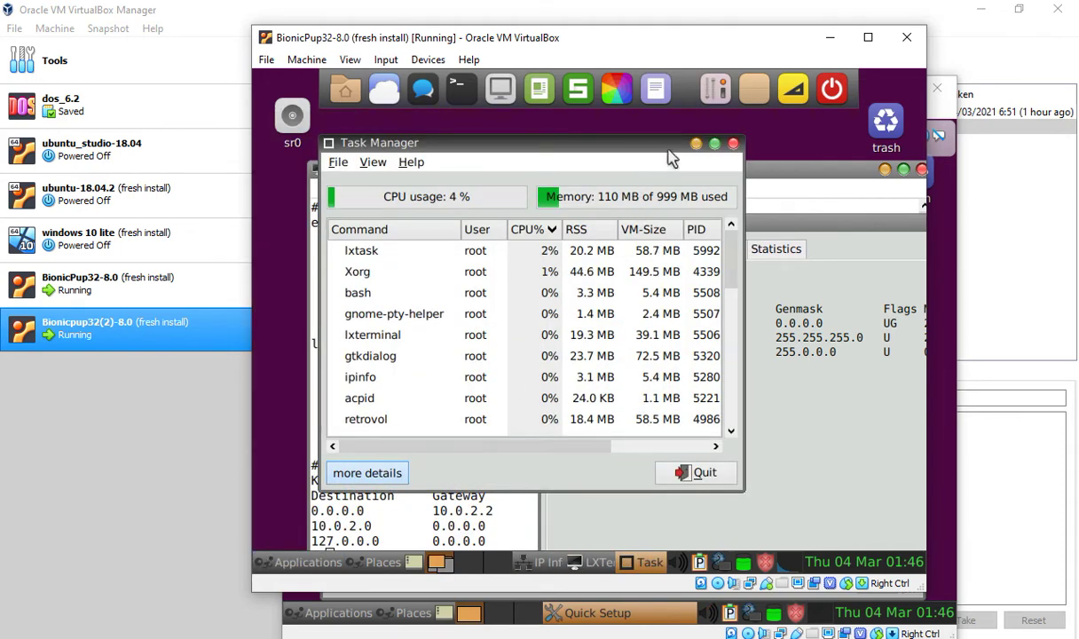
pyautogui.moveTo(587, 138); pyautogui.dragTo(634, 125)
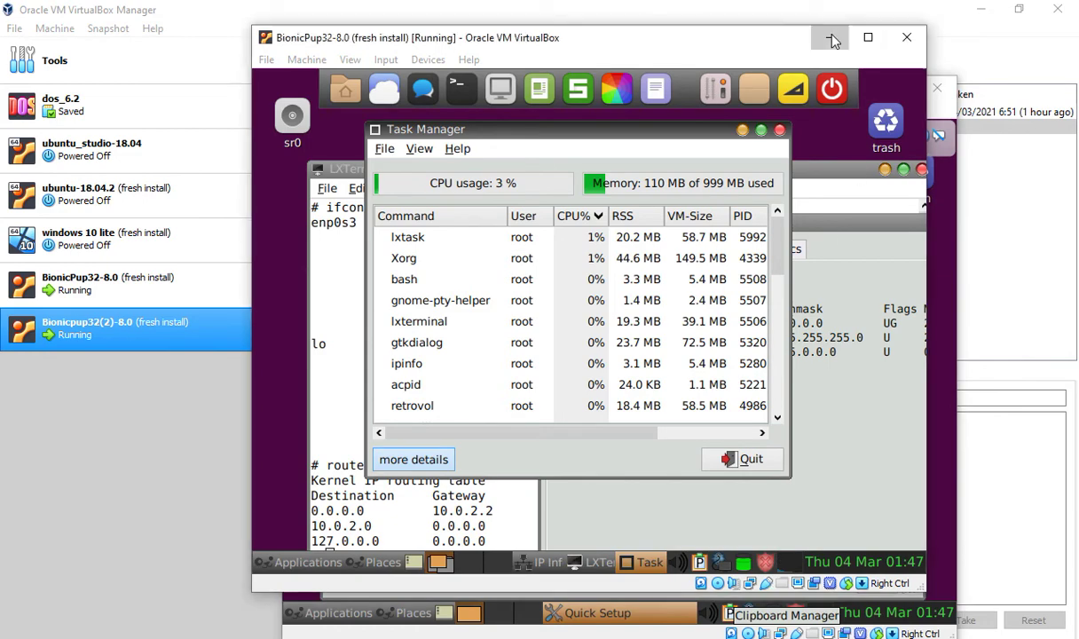
# Move the BionicPup32-8.0 window aside and bring the Bionicpup32(2)-8.0 window to the front with its Quick Setup fully in view
pyautogui.moveTo(688, 46); pyautogui.dragTo(455, 35)
pyautogui.click(701, 98)
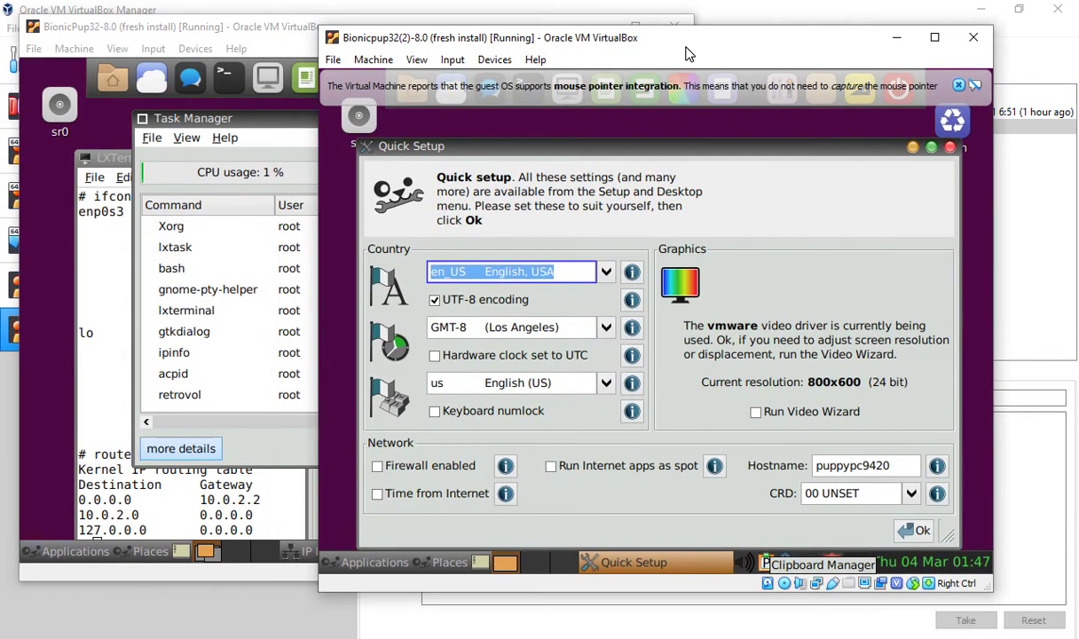
pyautogui.moveTo(687, 54); pyautogui.dragTo(652, 38)
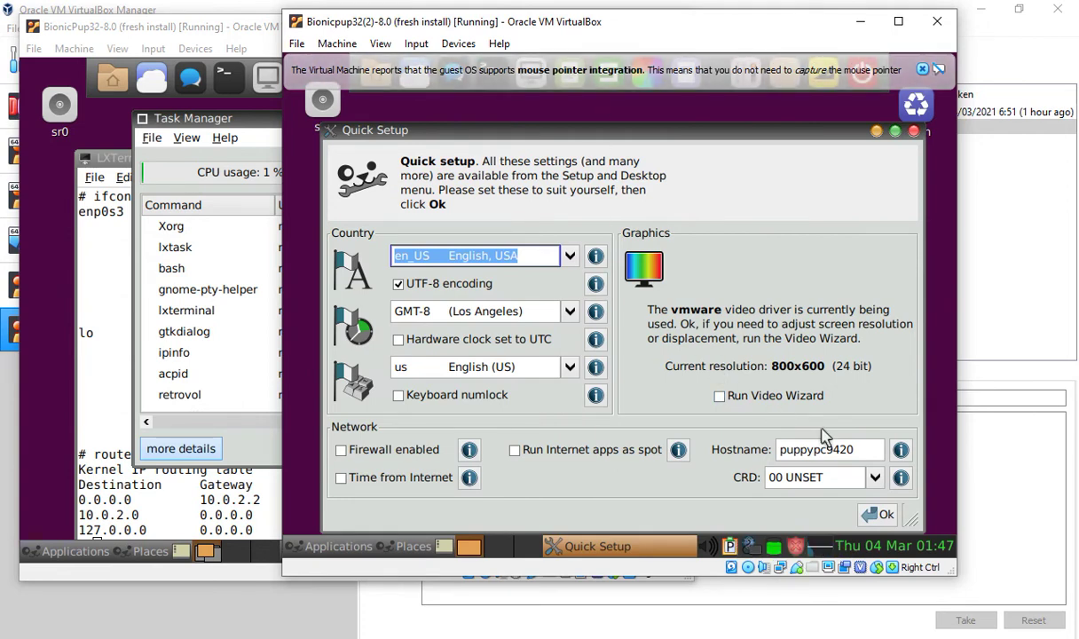
# Accept the default Quick Setup settings in the second guest and close its Welcome, pmcputemp and release notes windows
pyautogui.click(877, 515)
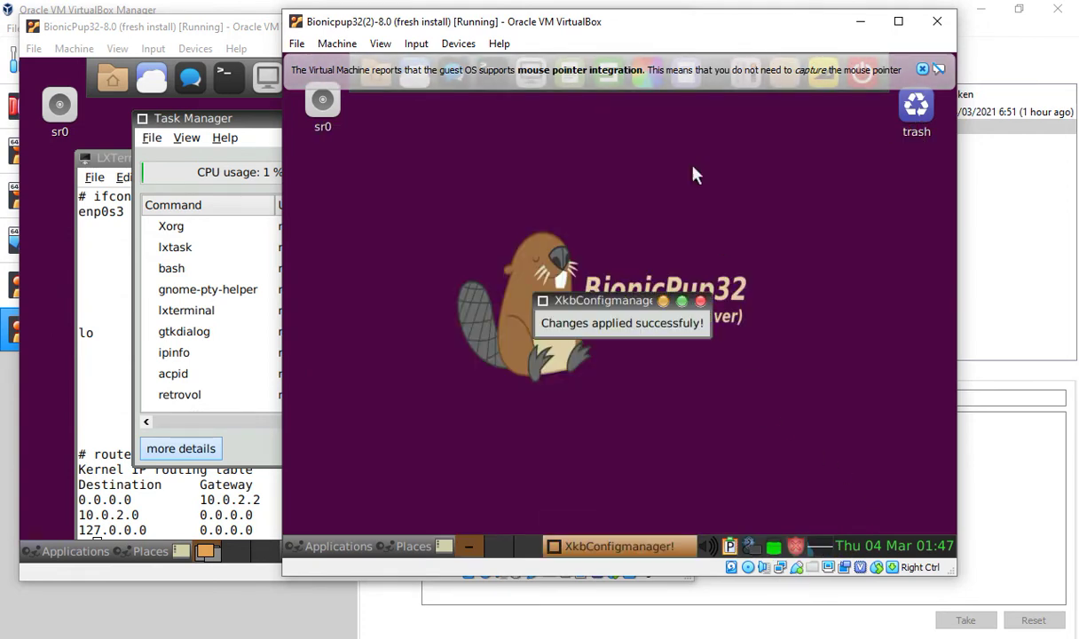
pyautogui.moveTo(648, 26); pyautogui.dragTo(382, 27)
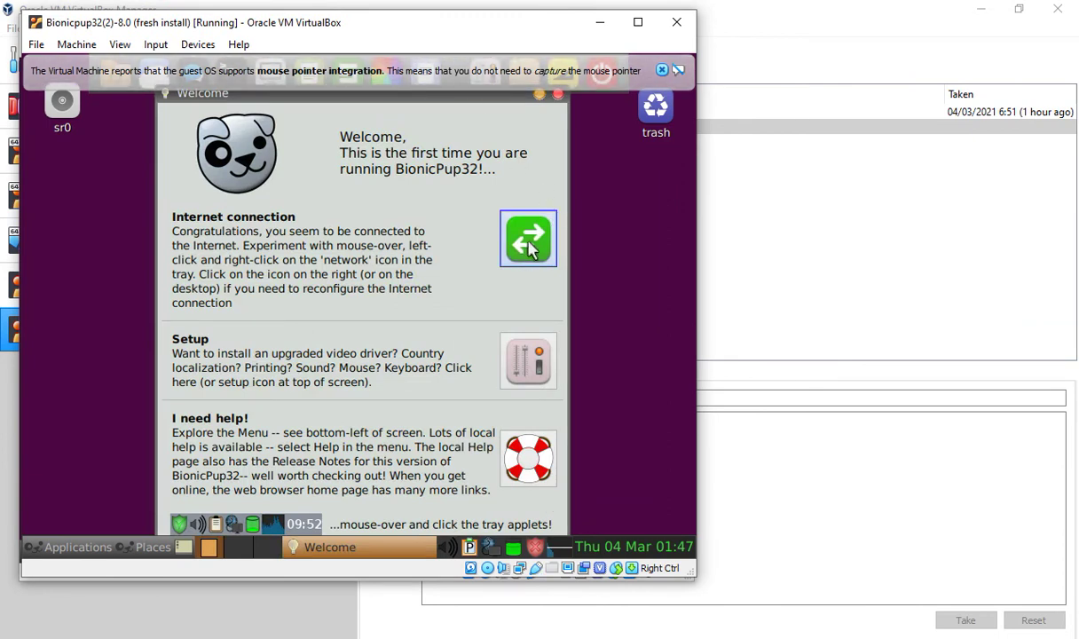
pyautogui.click(557, 95)
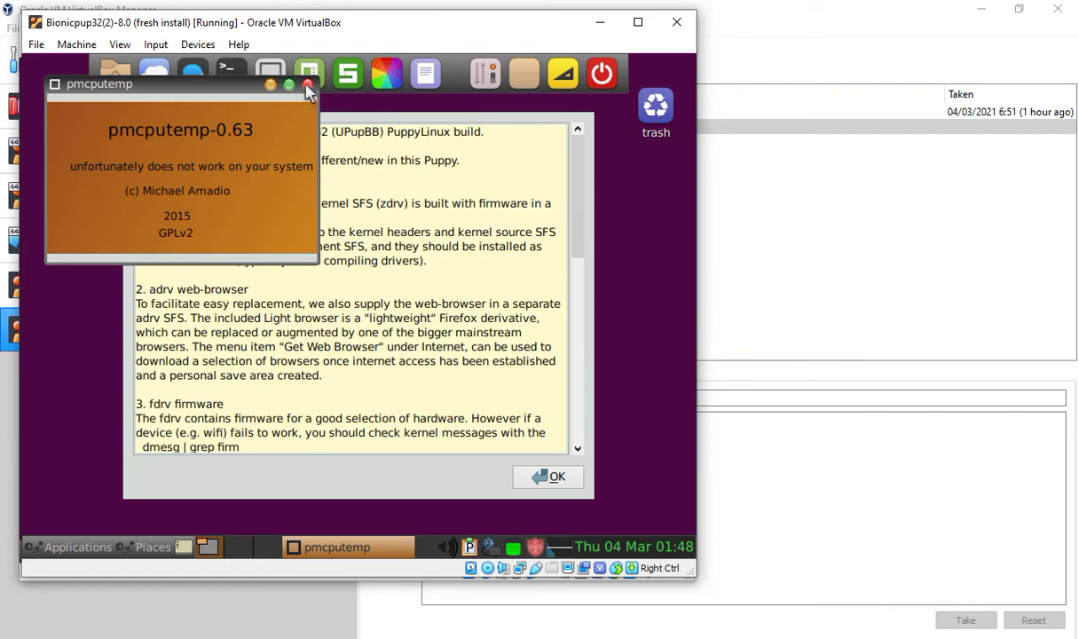
pyautogui.click(306, 86)
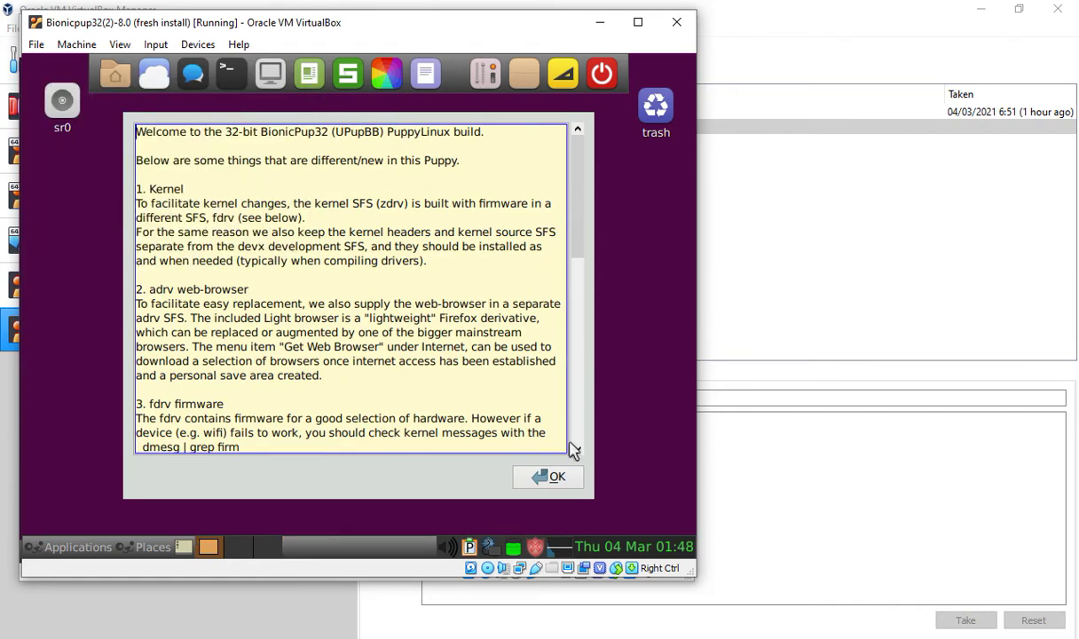
pyautogui.click(554, 478)
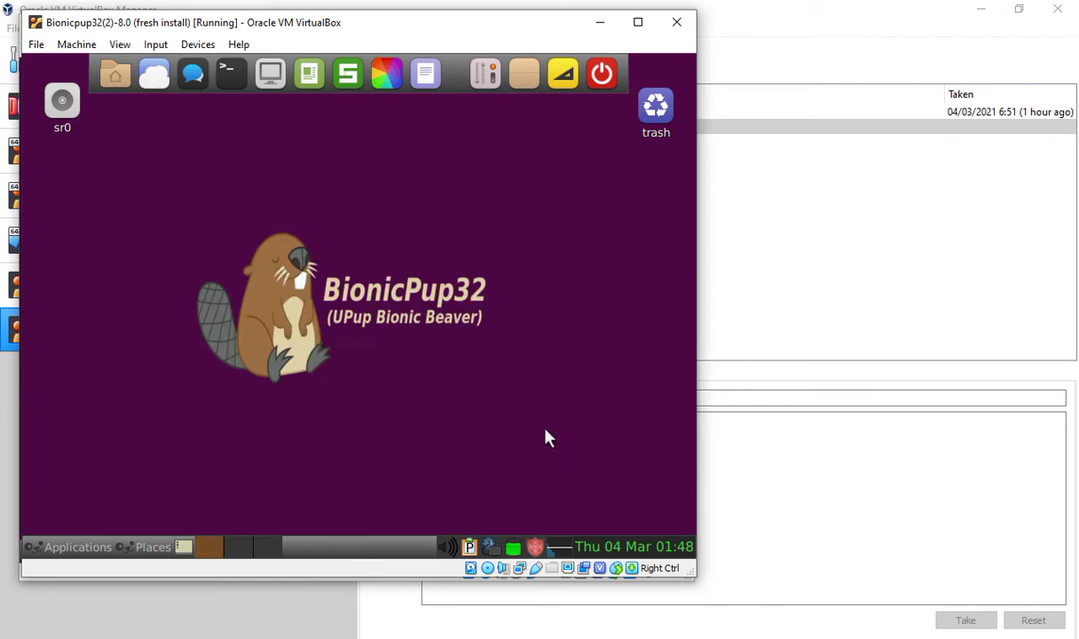
# Open the second guest's network information, place its window beside the first machine, and compare its interface details with the first guest's ifconfig output
pyautogui.click(494, 549)
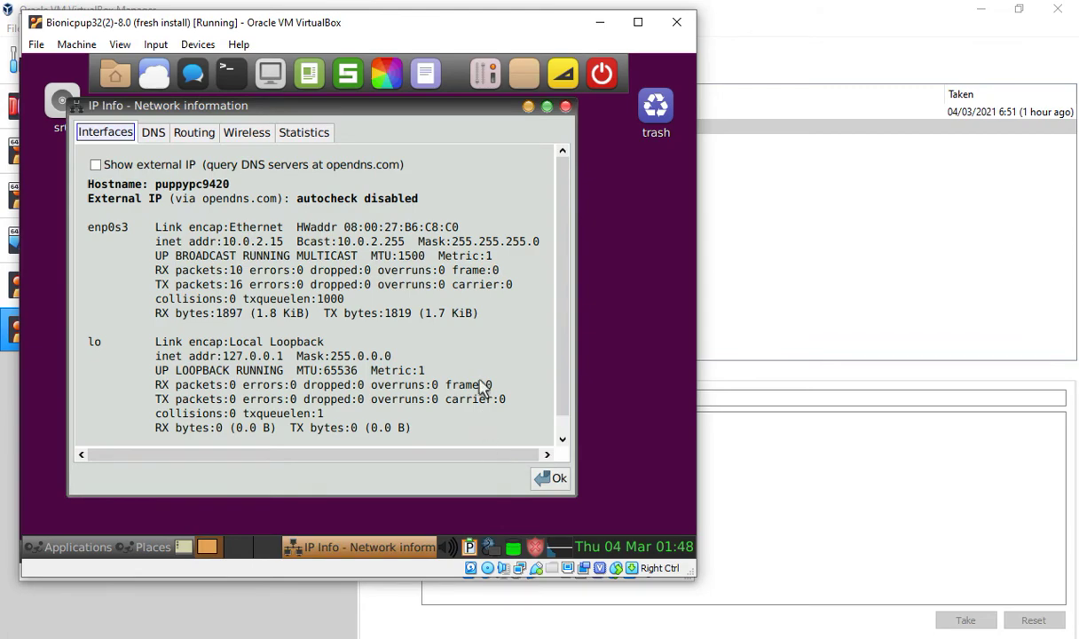
pyautogui.moveTo(420, 25)
pyautogui.mouseDown()
pyautogui.moveTo(475, 57)
pyautogui.moveTo(763, 76)
pyautogui.moveTo(658, 25)
pyautogui.moveTo(650, 34)
pyautogui.moveTo(403, 27)
pyautogui.moveTo(432, 27)
pyautogui.mouseUp()
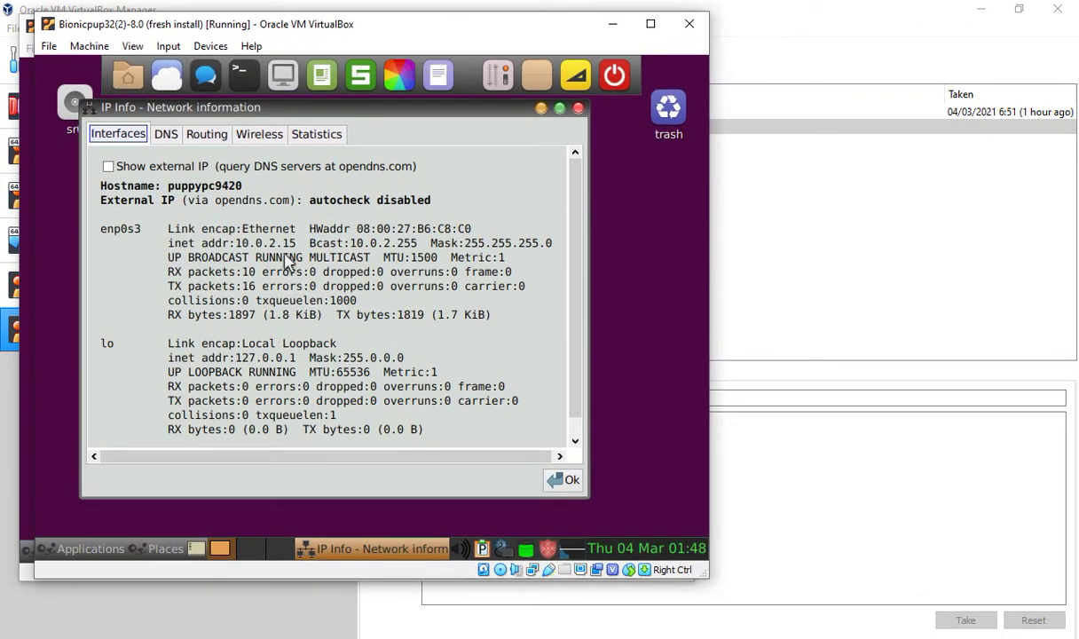
pyautogui.moveTo(308, 31); pyautogui.dragTo(726, 54)
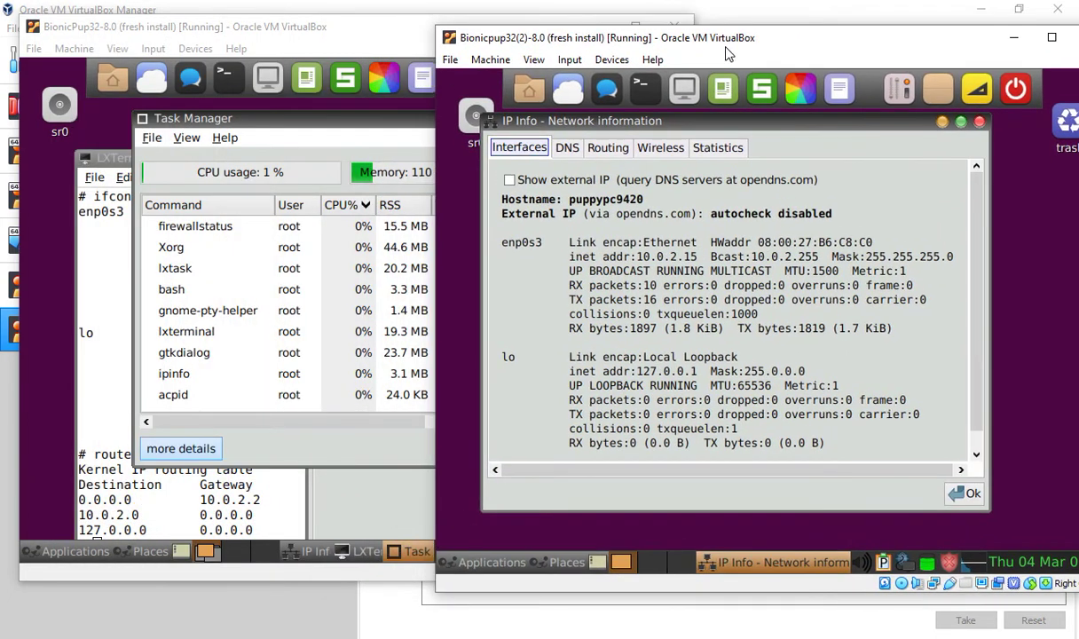
pyautogui.click(262, 479)
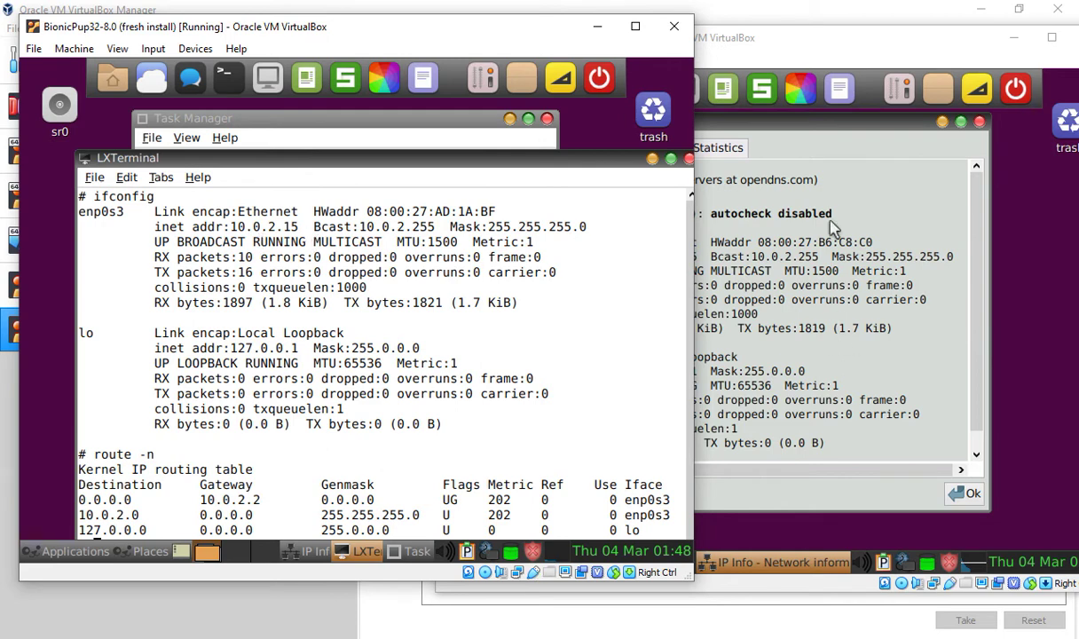
pyautogui.click(865, 61)
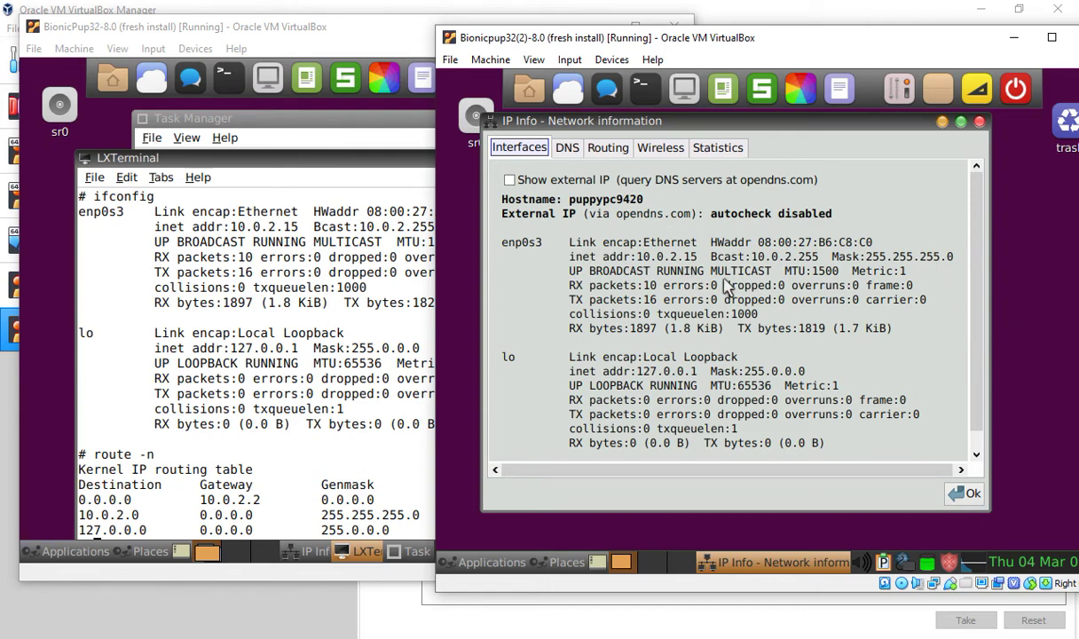
# Move the two guest windows to compare the first machine's ifconfig output with the second machine's interface information
pyautogui.moveTo(705, 43); pyautogui.dragTo(318, 41)
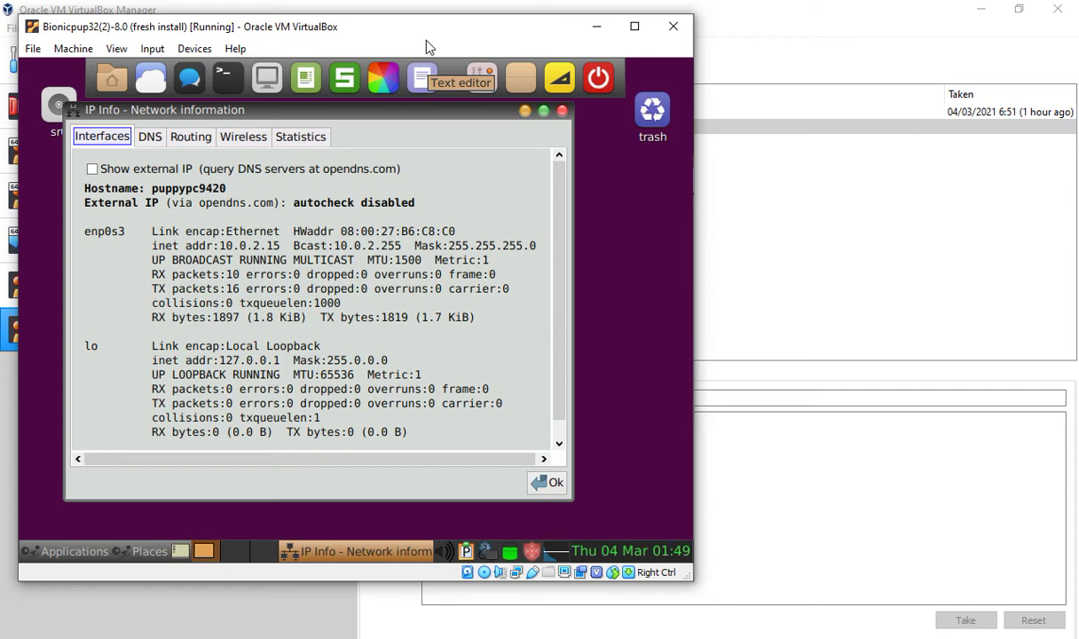
pyautogui.moveTo(411, 31); pyautogui.dragTo(764, 40)
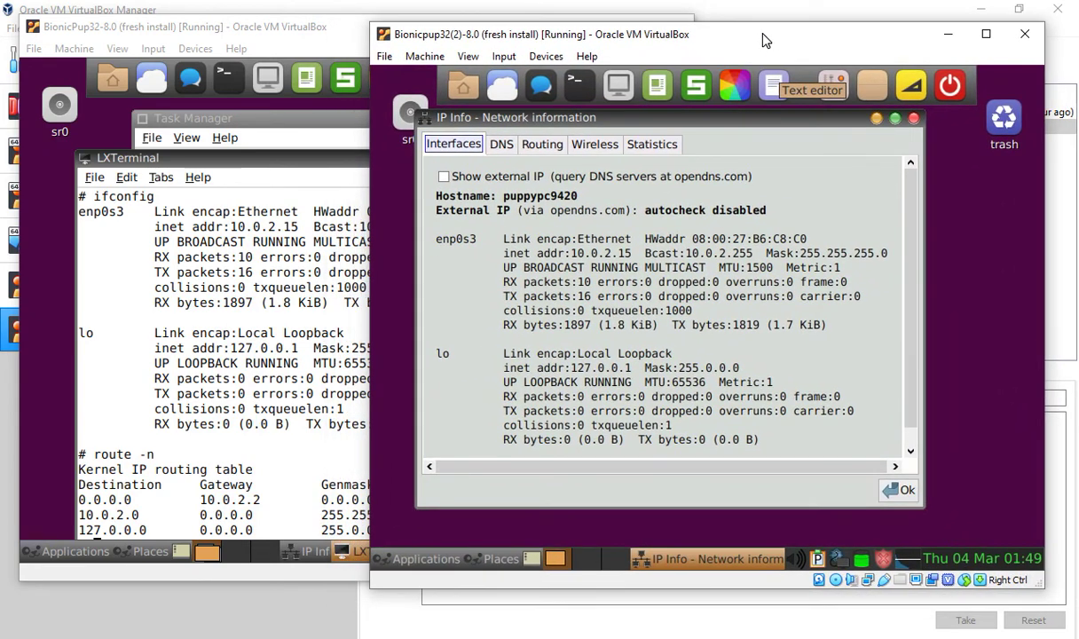
pyautogui.click(256, 31)
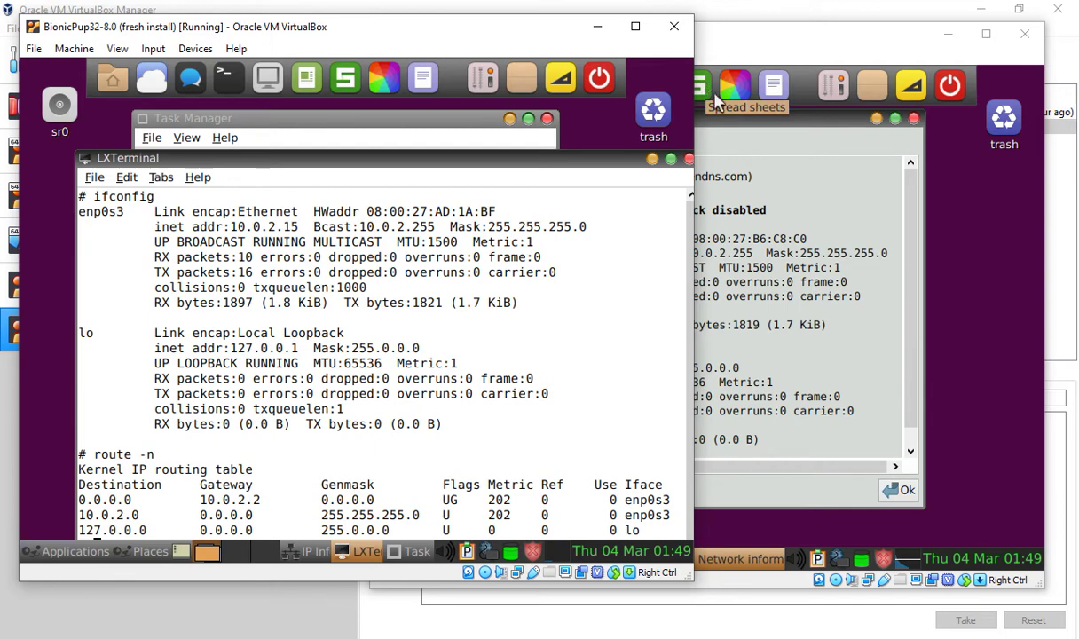
pyautogui.moveTo(332, 26); pyautogui.dragTo(676, 40)
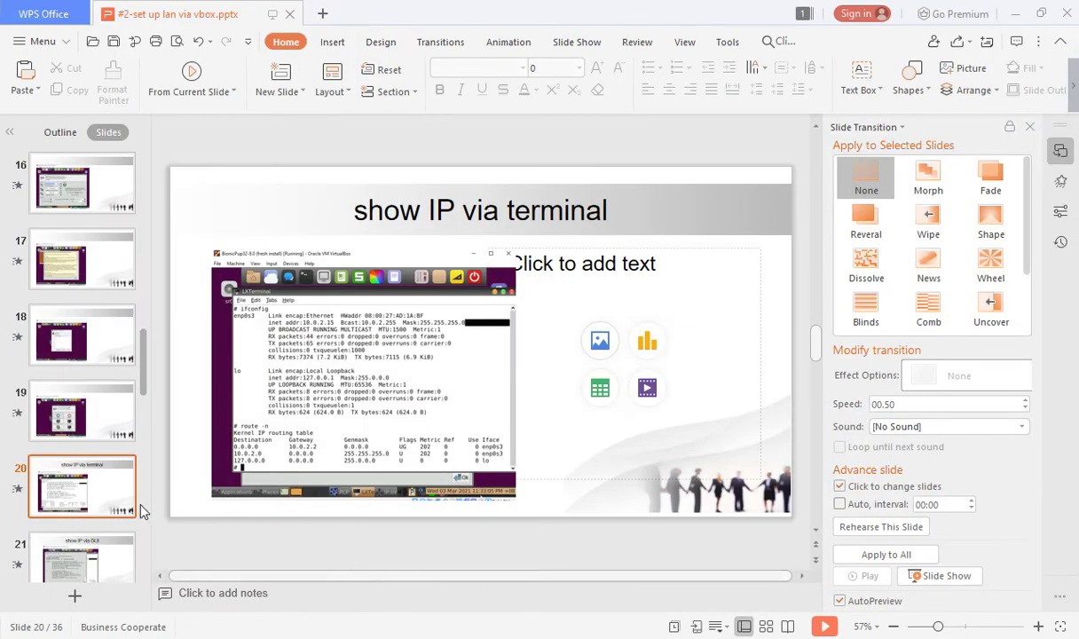
# Switch to the WPS presentation, go from slide 20 to slide 23, and view its ifconfig netmask example full screen
pyautogui.click(71, 486)
pyautogui.press('Down')
pyautogui.press('Down')
pyautogui.press('Down')
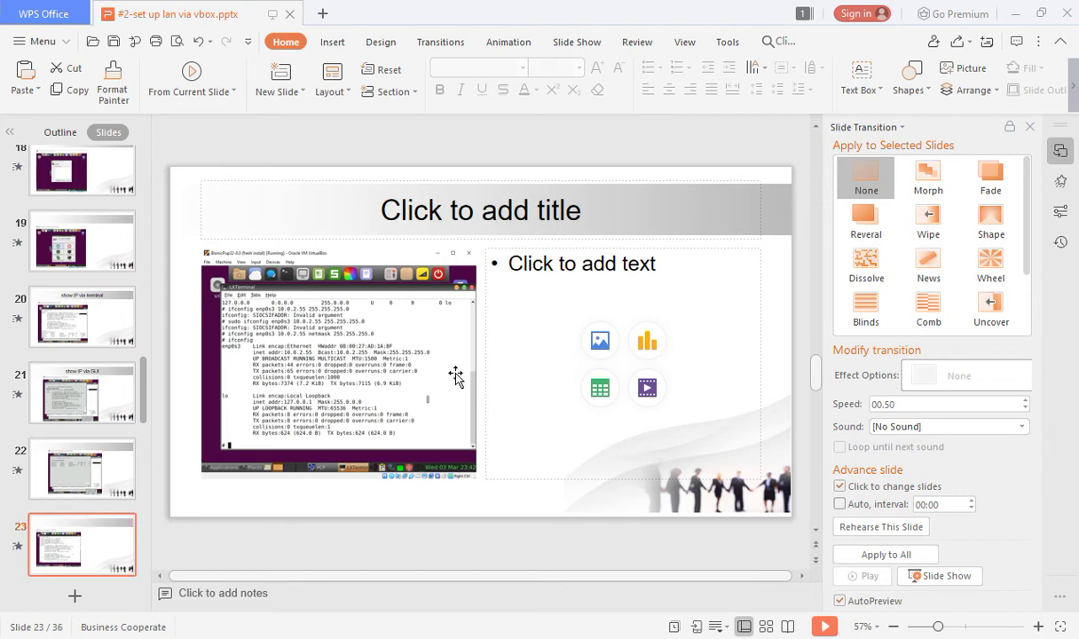
pyautogui.click(822, 627)
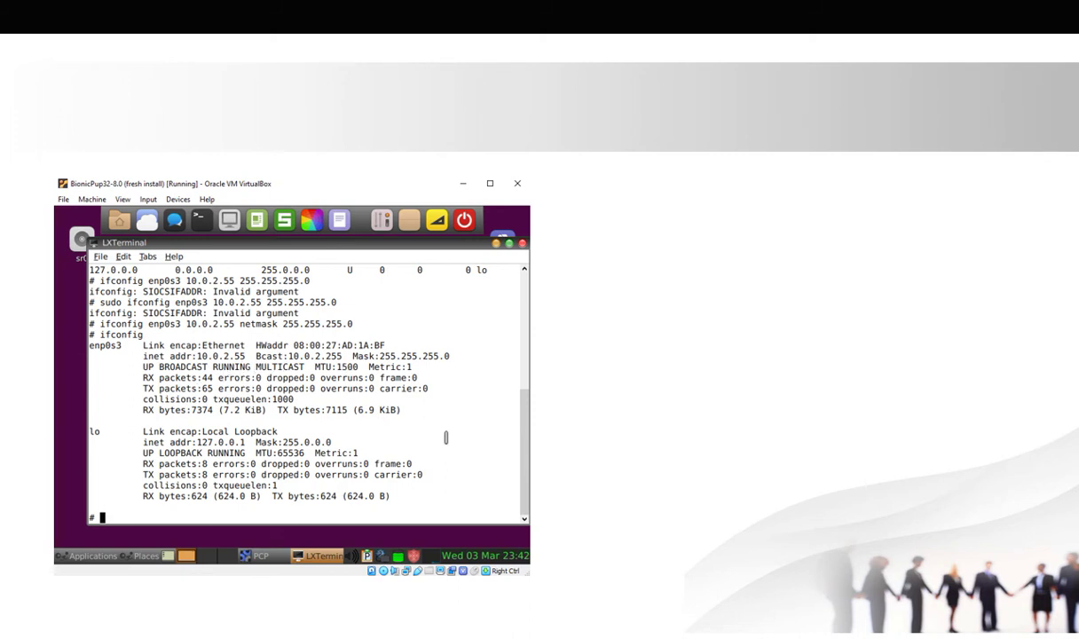
pyautogui.press('Escape')
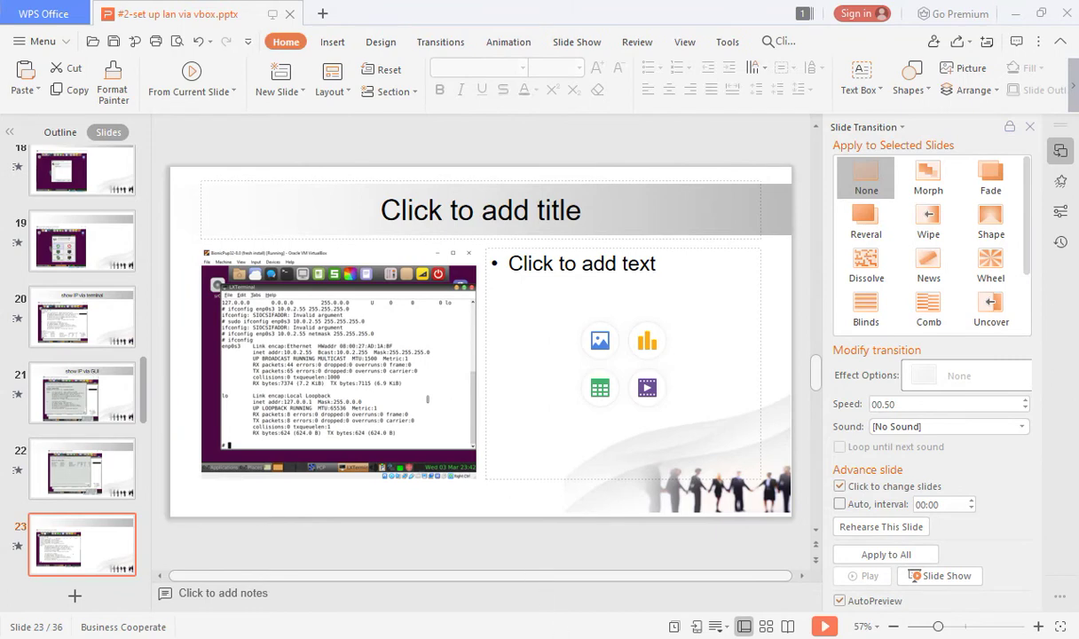
# In the BionicPup32-8.0 guest's terminal, use ifconfig to set enp0s3 to 10.0.2.55 with netmask 255.255.255.0
pyautogui.click(667, 576)
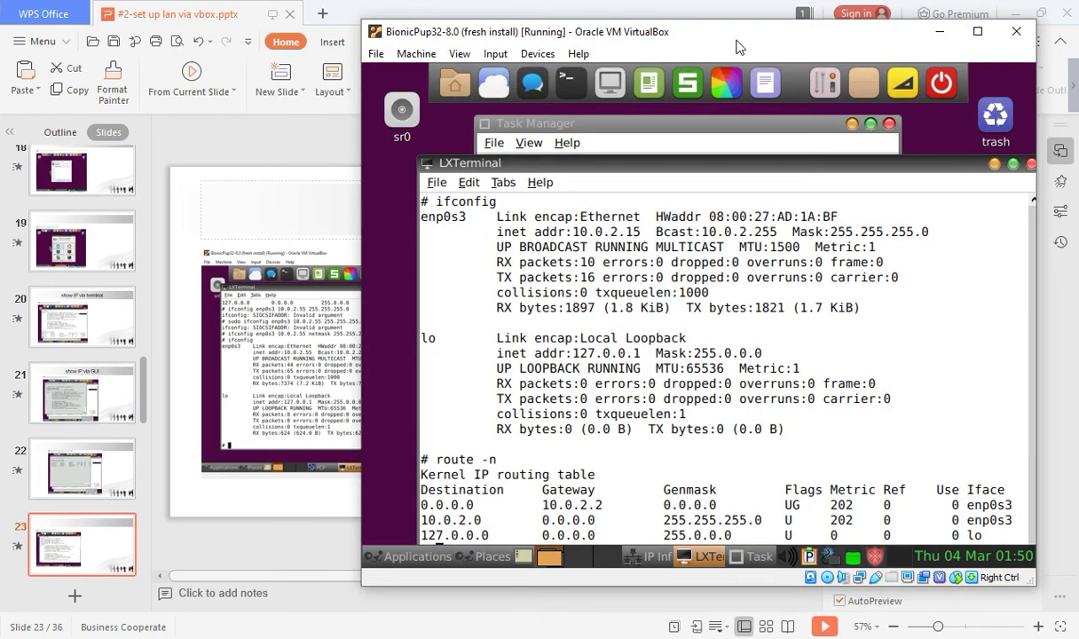
pyautogui.moveTo(736, 46); pyautogui.dragTo(752, 43)
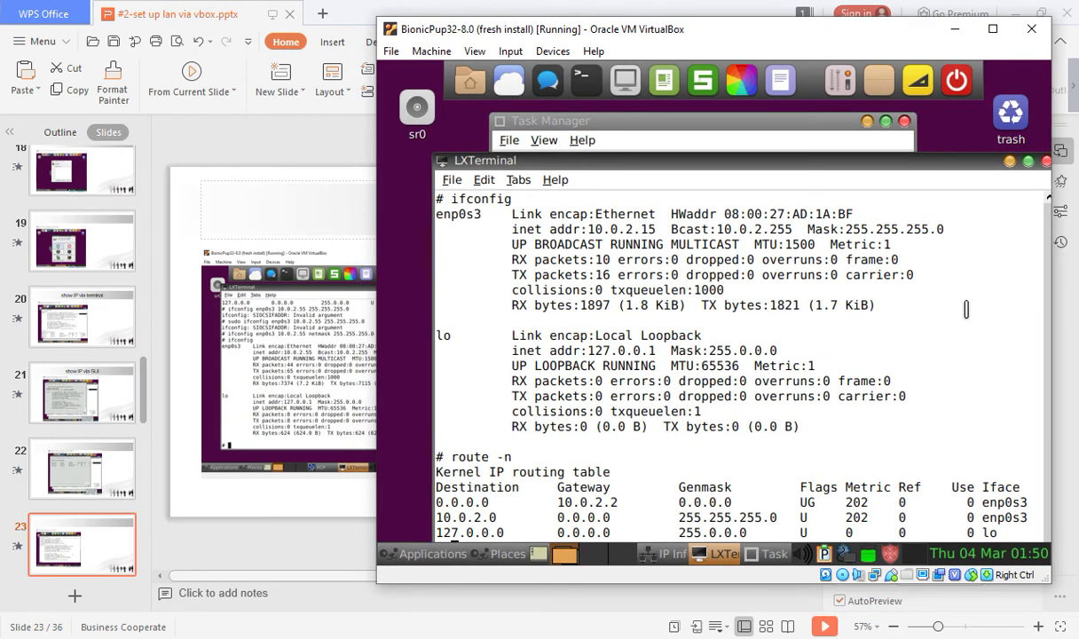
pyautogui.moveTo(656, 161); pyautogui.dragTo(685, 120)
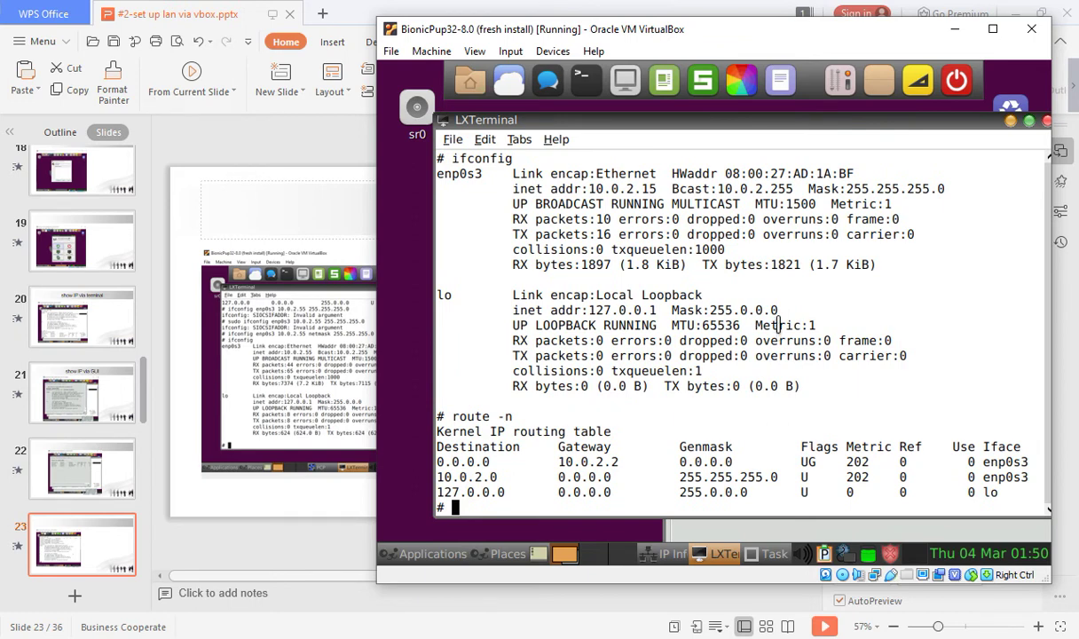
pyautogui.write('if')
pyautogui.press('BackSpace')
pyautogui.write('config')
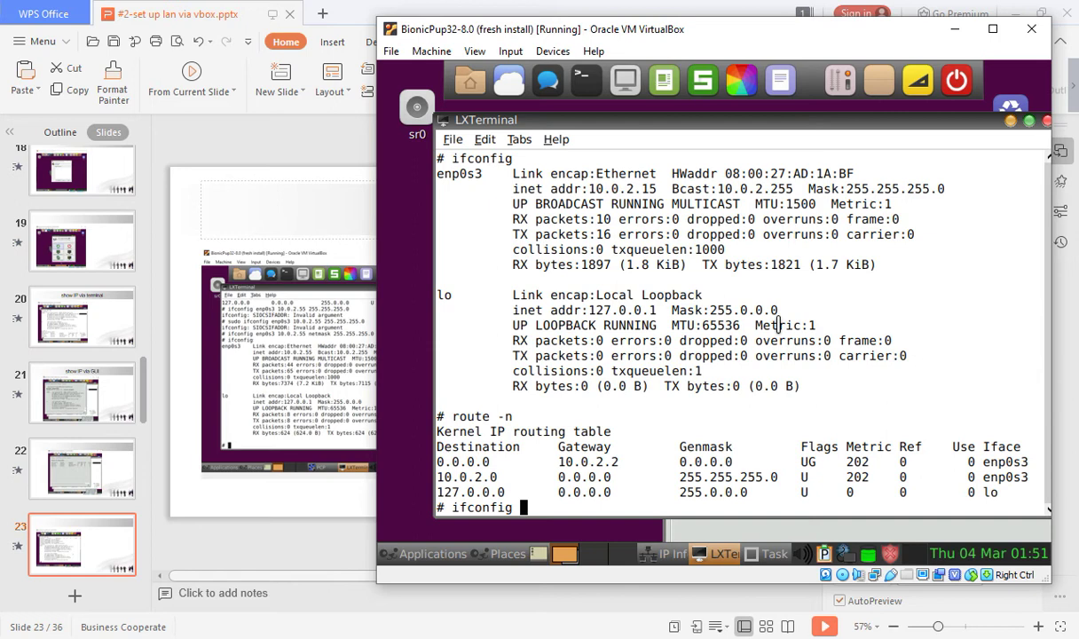
pyautogui.write('enp0s3 ')
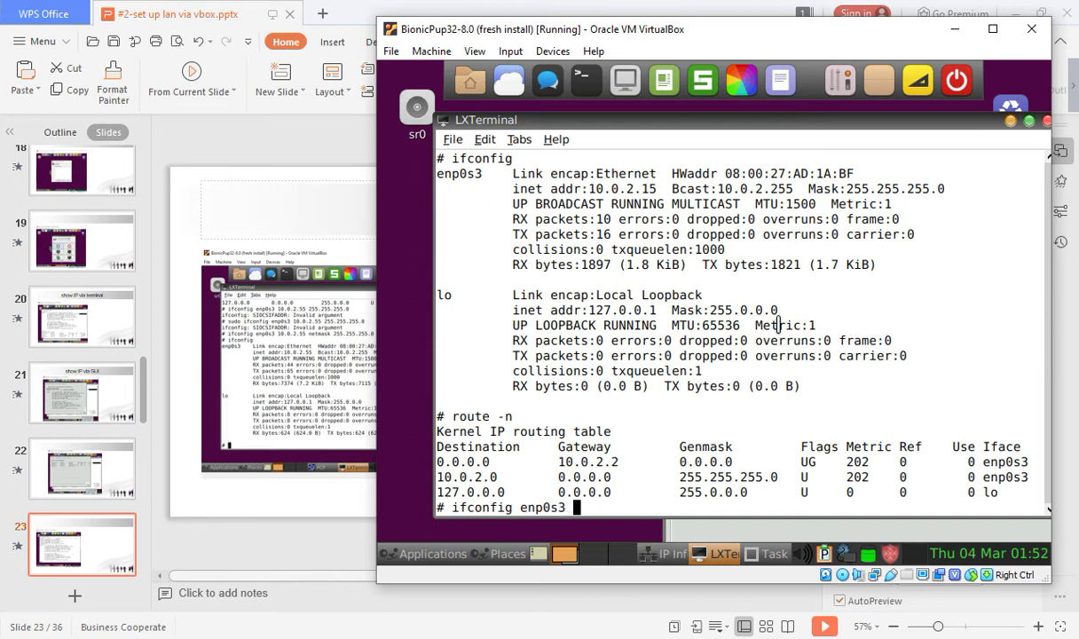
pyautogui.write('10.0.2.55 ne')
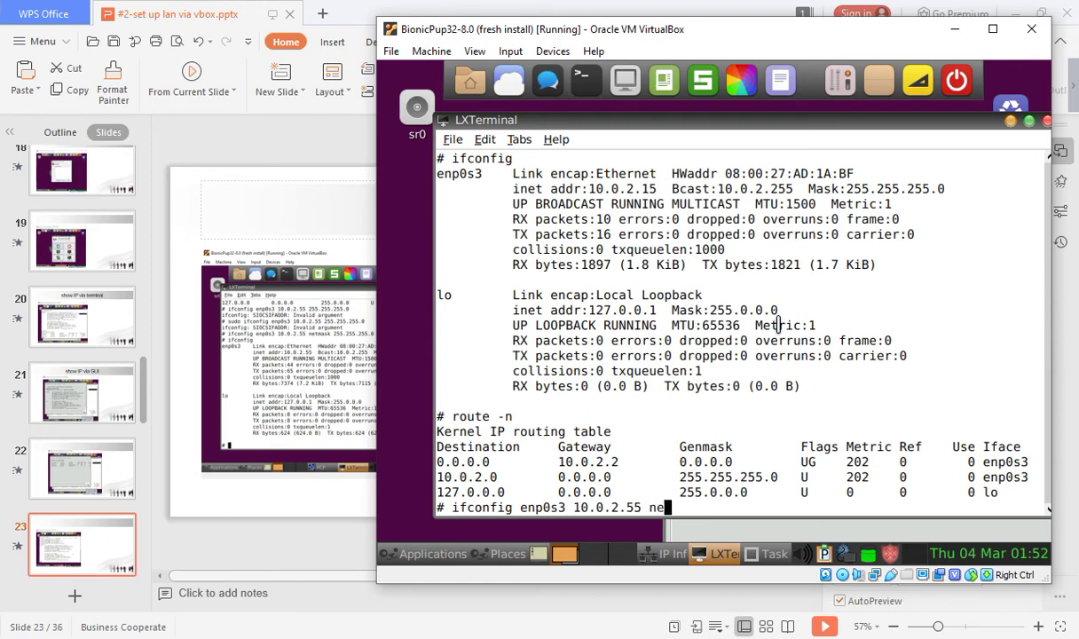
pyautogui.write('tmask 255.255.255.')
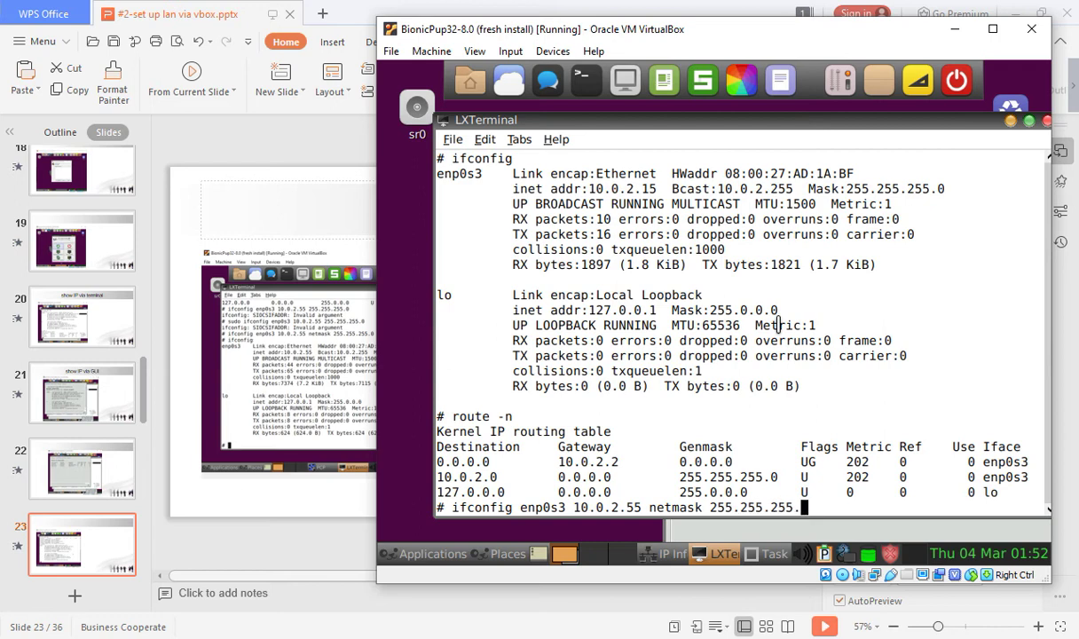
pyautogui.write('0')
pyautogui.press('Return')
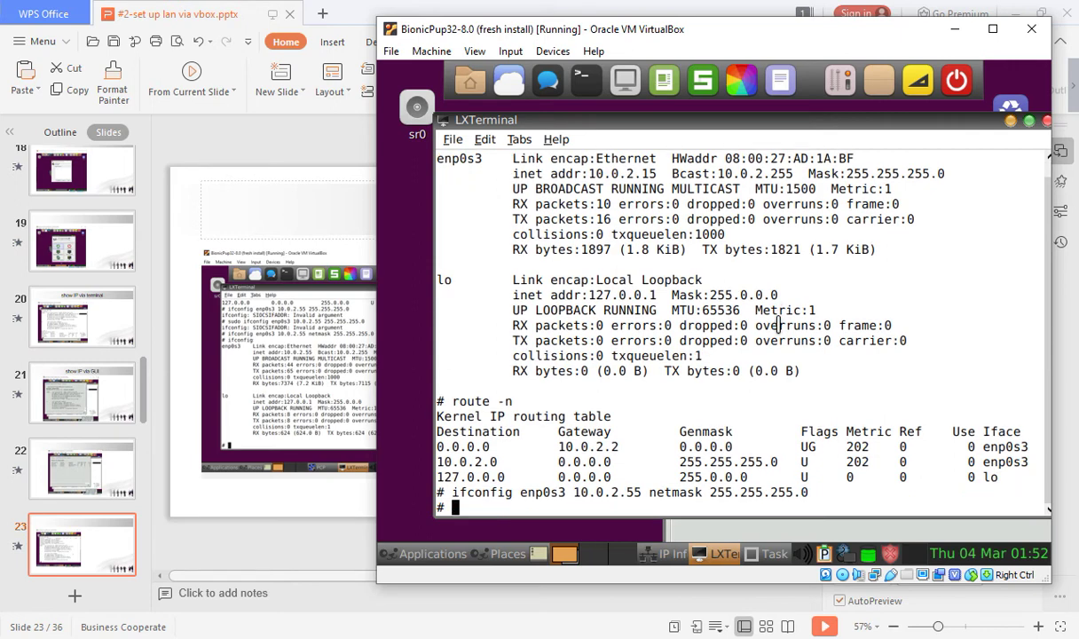
# Run ifconfig without arguments in the first guest to check the address of enp0s3
pyautogui.press('Up')
pyautogui.press('Up')
pyautogui.press('Down')
pyautogui.press('BackSpace')
pyautogui.press('BackSpace')
pyautogui.press('BackSpace')
pyautogui.press('BackSpace')
pyautogui.press('BackSpace')
pyautogui.press('BackSpace')
pyautogui.press('BackSpace')
pyautogui.press('BackSpace')
pyautogui.press('BackSpace')
pyautogui.press('BackSpace')
pyautogui.press('BackSpace')
pyautogui.press('BackSpace')
pyautogui.press('BackSpace')
pyautogui.press('BackSpace')
pyautogui.press('BackSpace')
pyautogui.press('BackSpace')
pyautogui.press('BackSpace')
pyautogui.press('BackSpace')
pyautogui.press('BackSpace')
pyautogui.press('BackSpace')
pyautogui.press('BackSpace')
pyautogui.press('BackSpace')
pyautogui.press('BackSpace')
pyautogui.press('BackSpace')
pyautogui.press('BackSpace')
pyautogui.press('BackSpace')
pyautogui.press('BackSpace')
pyautogui.press('BackSpace')
pyautogui.press('BackSpace')
pyautogui.press('BackSpace')
pyautogui.press('Return')
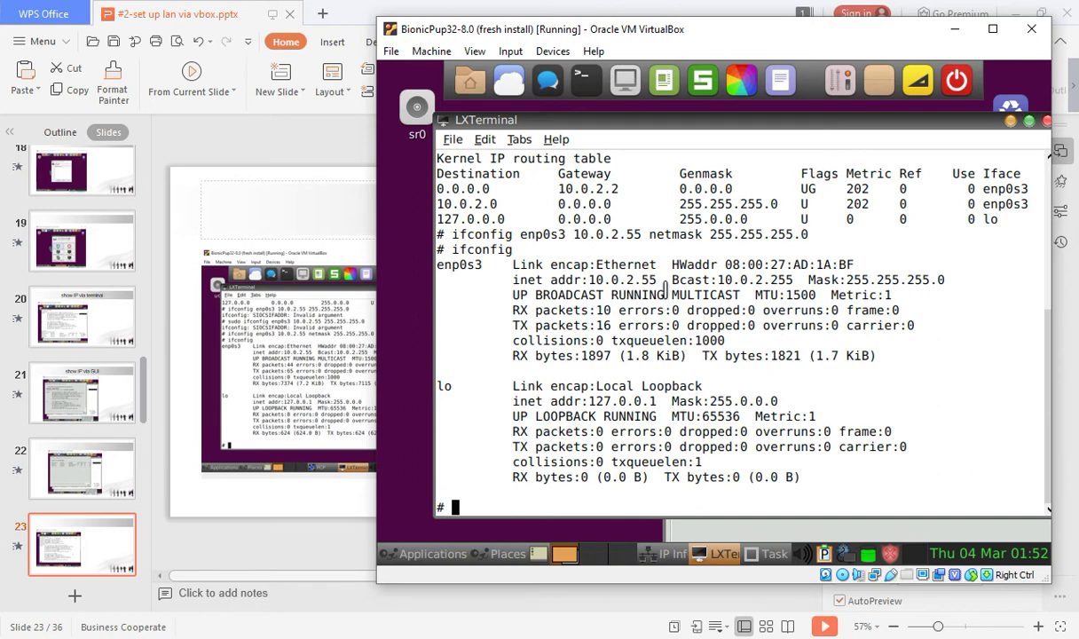
# Show the Bionicpup32(2)-8.0 guest beside the first one and open an LXTerminal in it, fully in view
pyautogui.moveTo(669, 34); pyautogui.dragTo(346, 55)
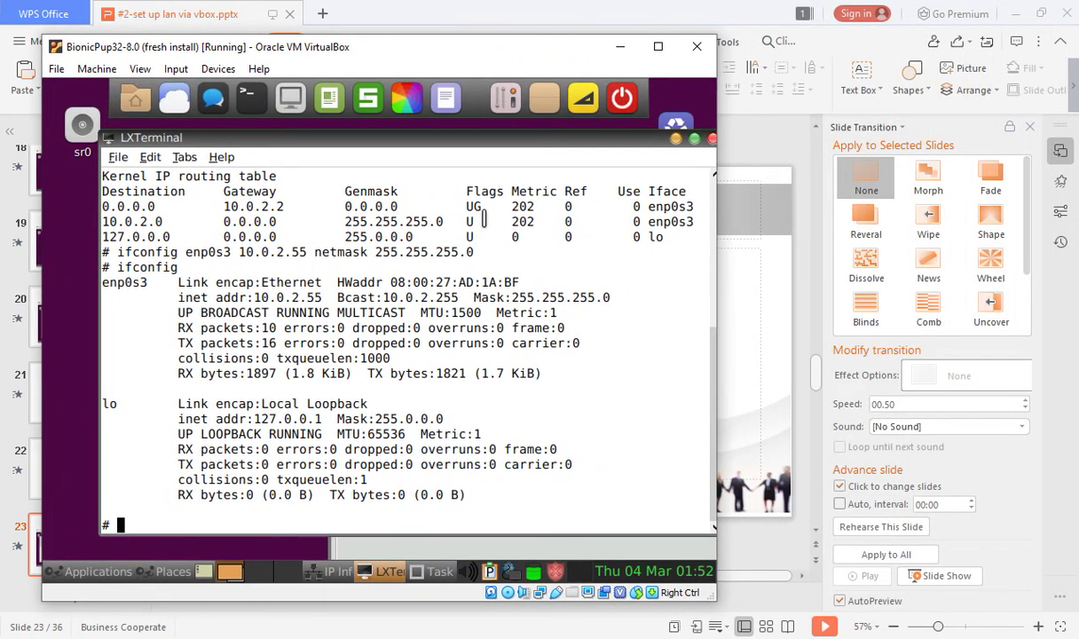
pyautogui.moveTo(558, 638)
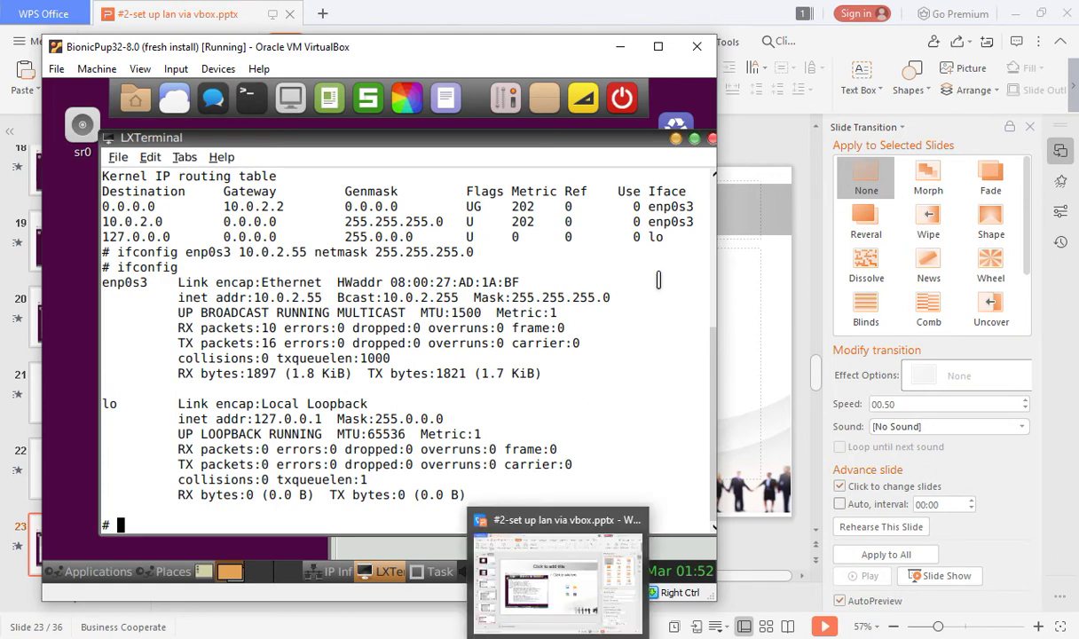
pyautogui.moveTo(681, 638)
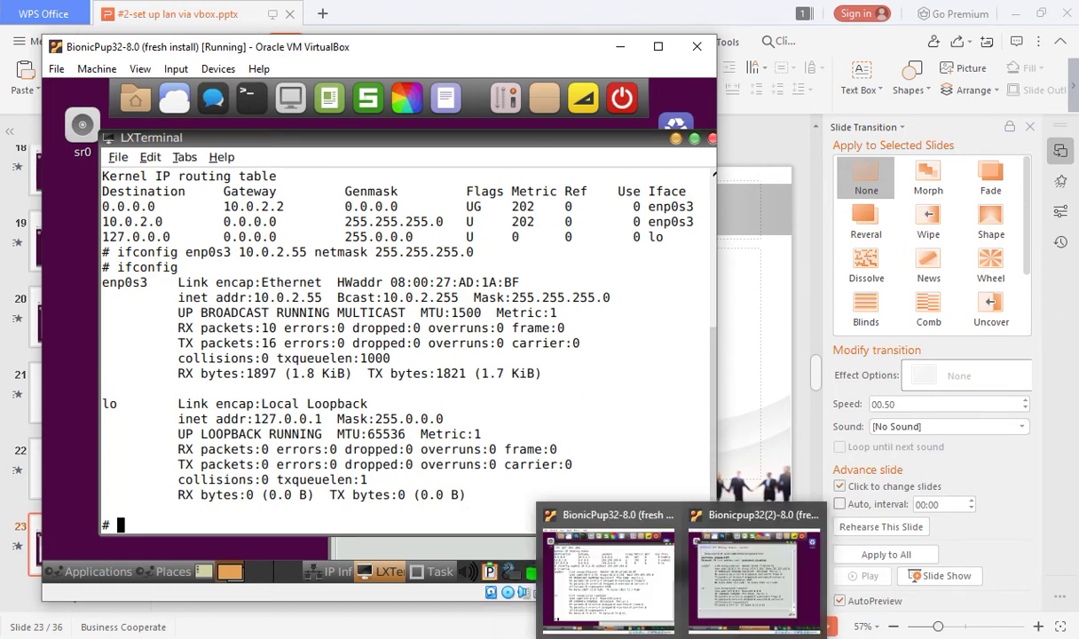
pyautogui.click(780, 594)
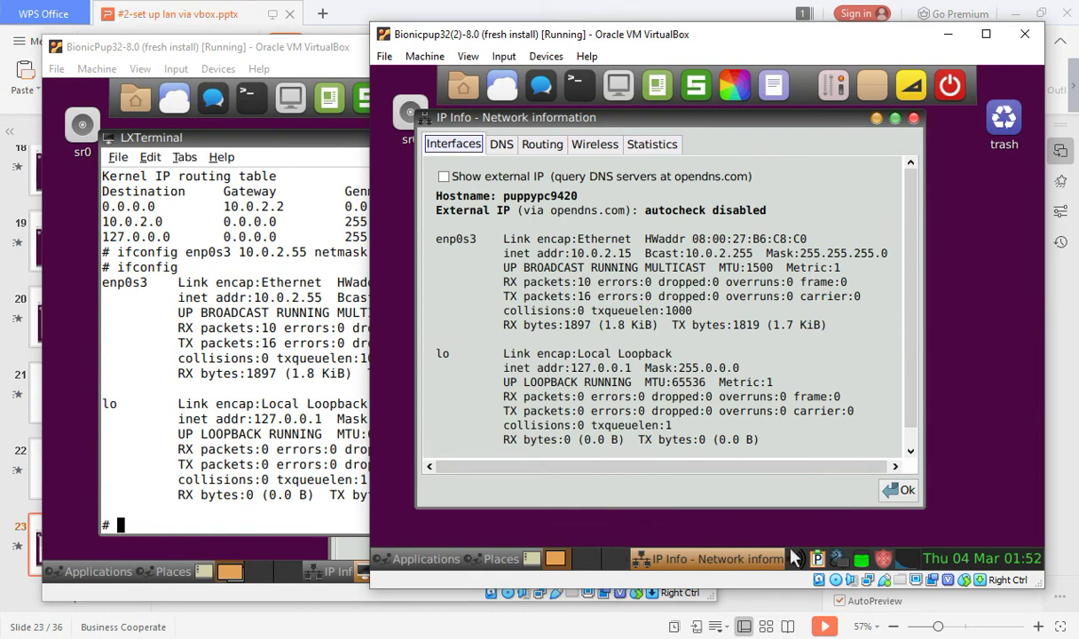
pyautogui.click(382, 556)
pyautogui.moveTo(416, 200)
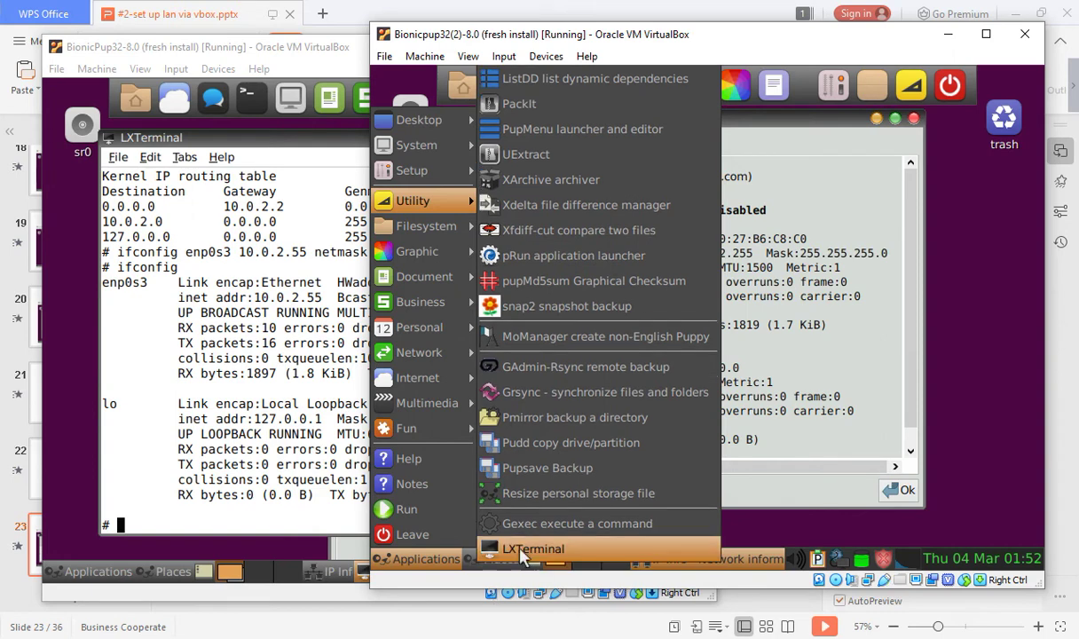
pyautogui.click(501, 550)
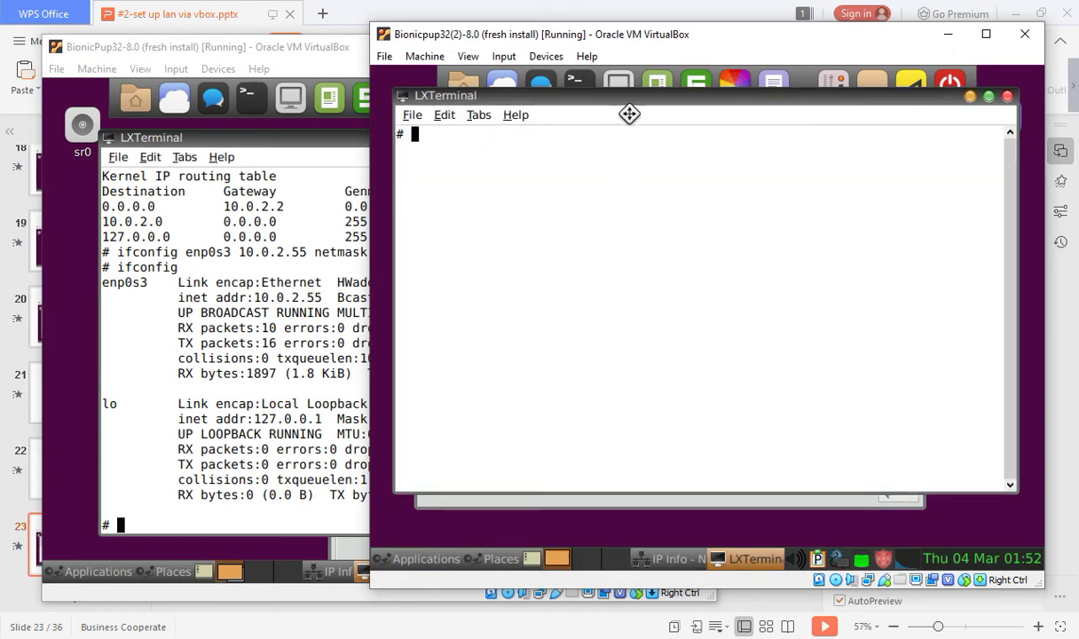
pyautogui.moveTo(621, 99); pyautogui.dragTo(633, 142)
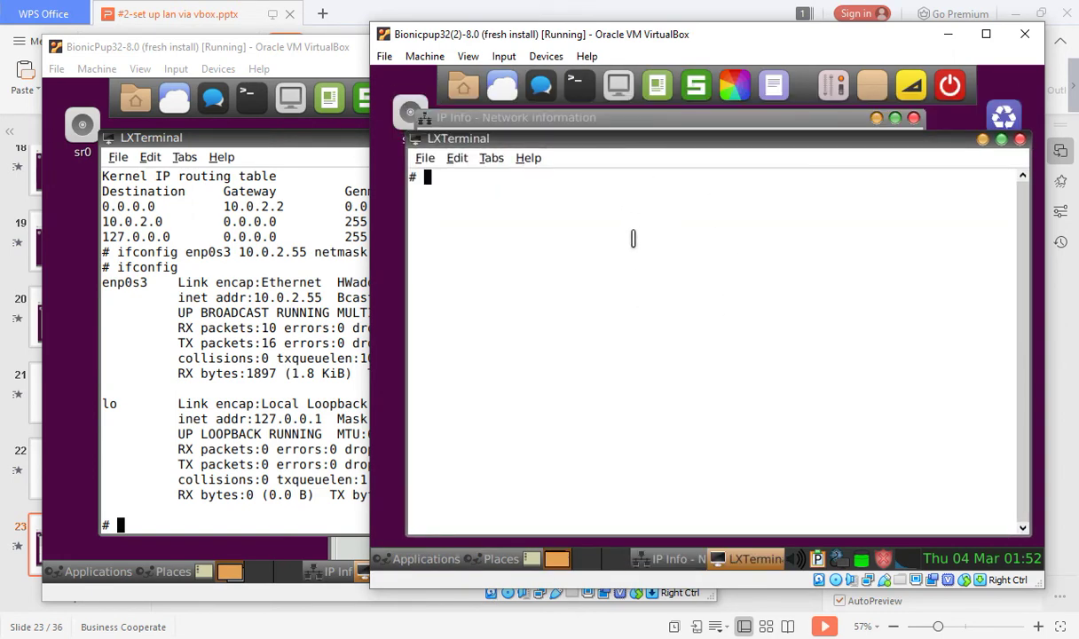
# Check the second guest's interfaces with ifconfig and ping its own address 10.0.2.15, stopping the ping after a few replies
pyautogui.write('ifconfig')
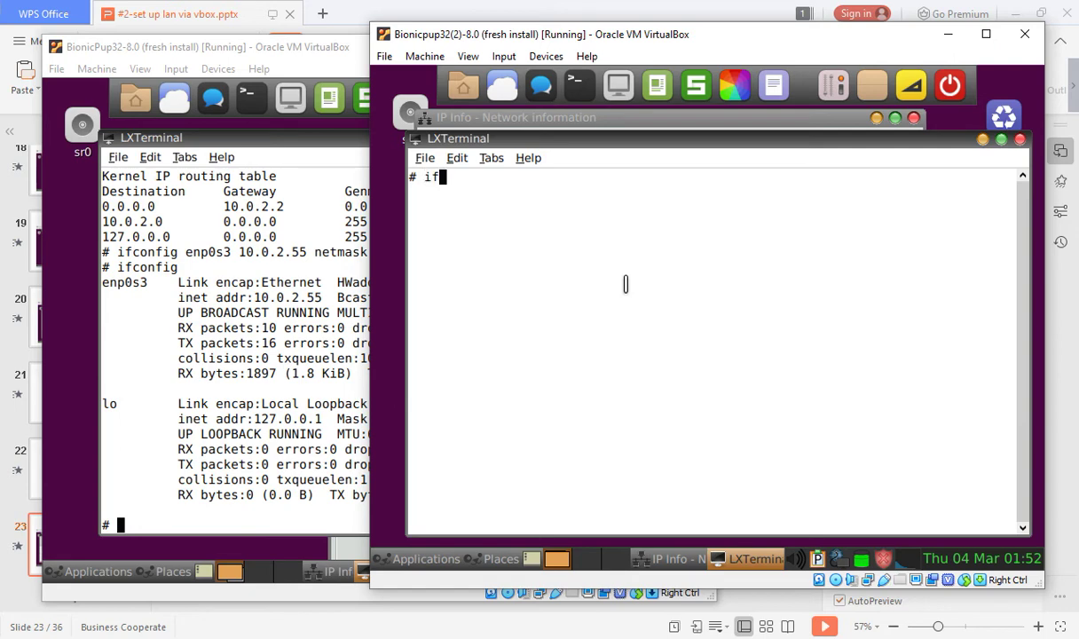
pyautogui.press('Return')
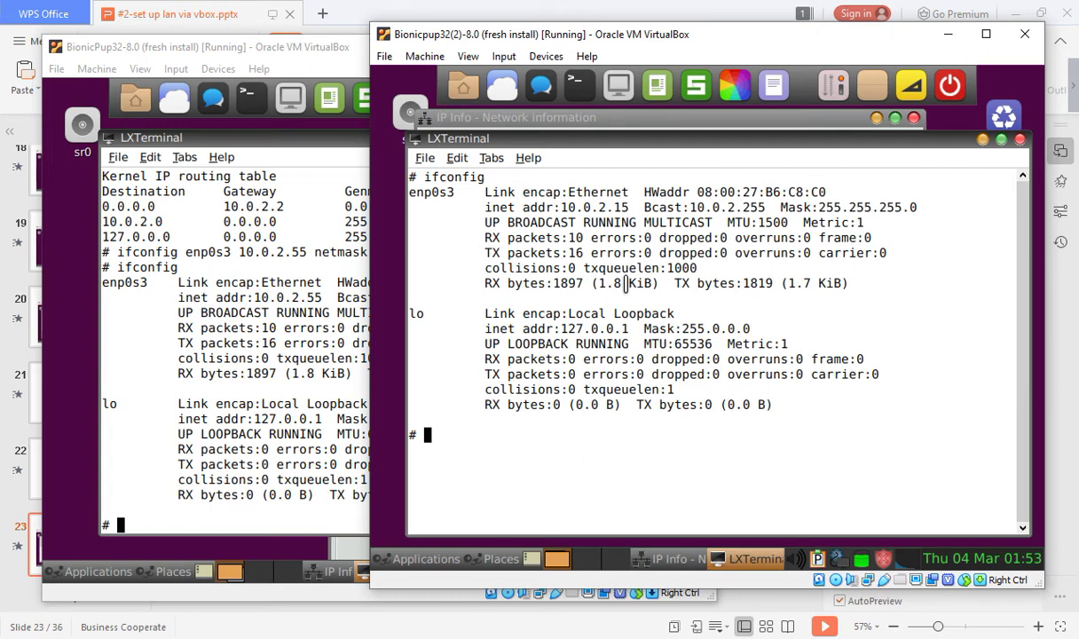
pyautogui.write('ping 10.0.2.15')
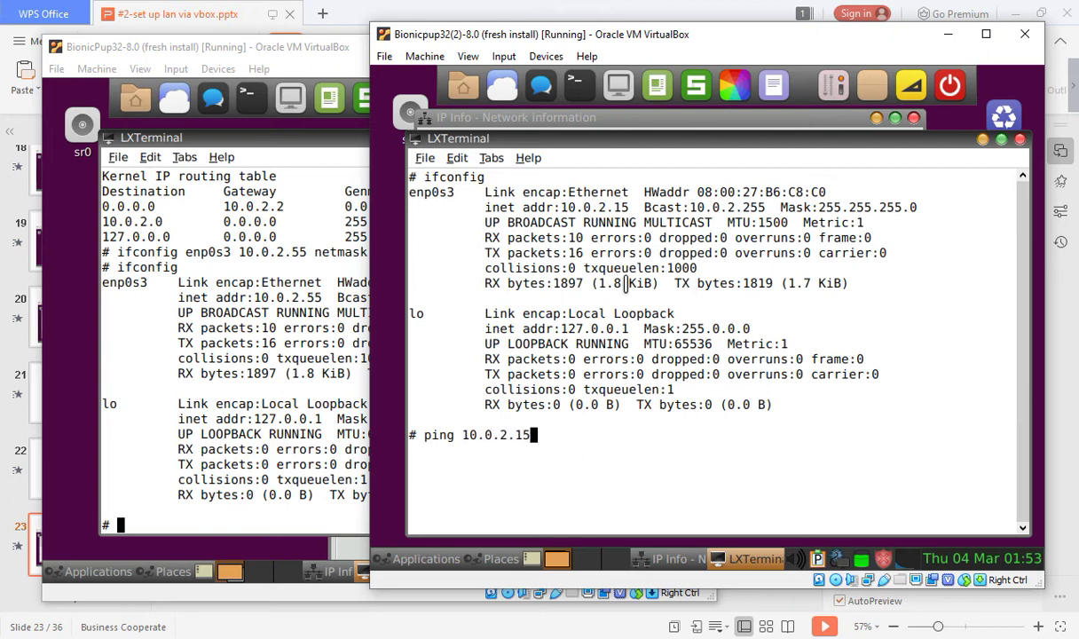
pyautogui.press('Return')
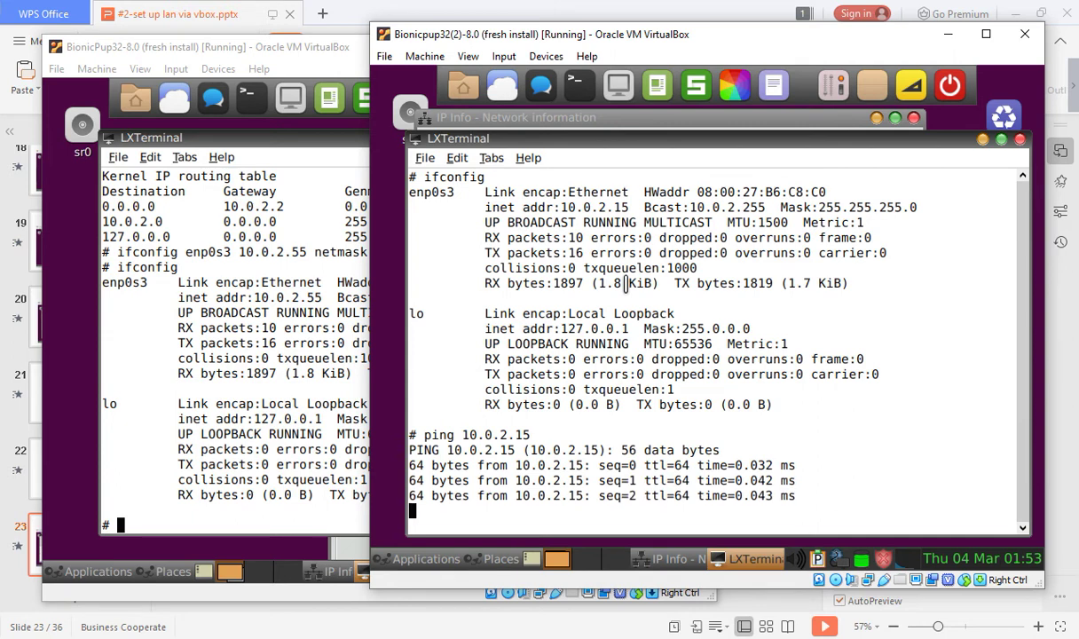
pyautogui.hotkey('ctrl', 'c')
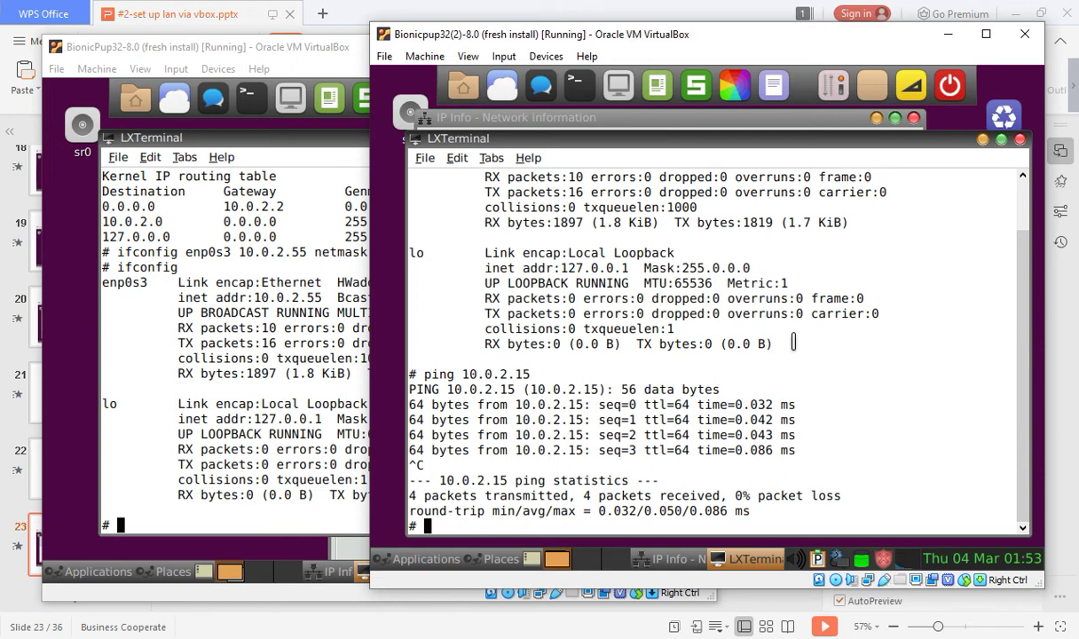
# Ping the first guest at 10.0.2.55 from the second guest to test the connection, moving the guest window aside
pyautogui.write('ping 10.0.2.55')
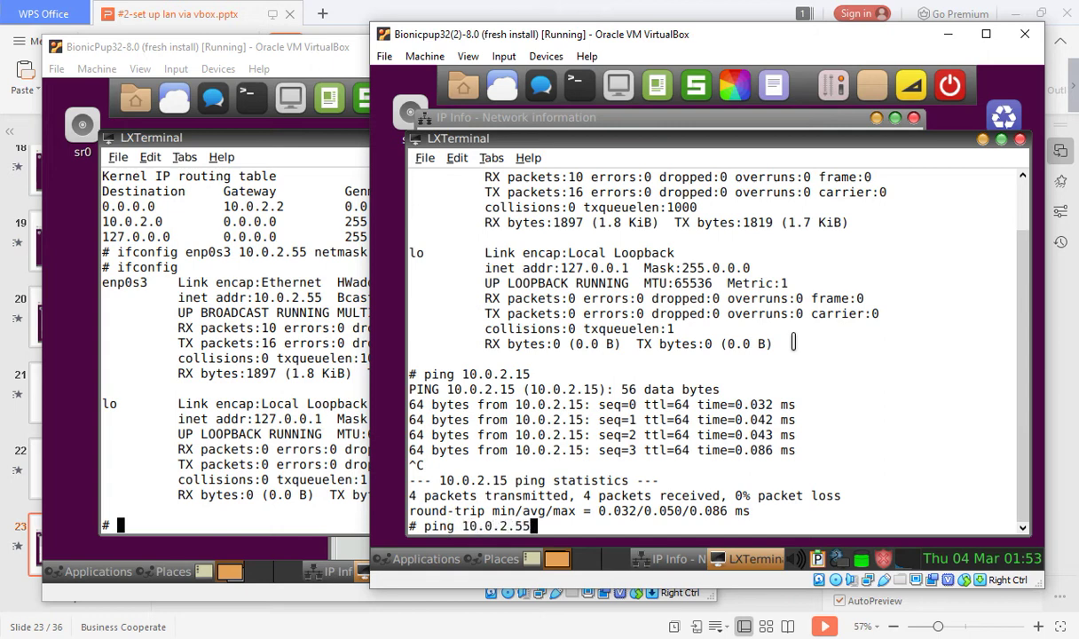
pyautogui.press('Return')
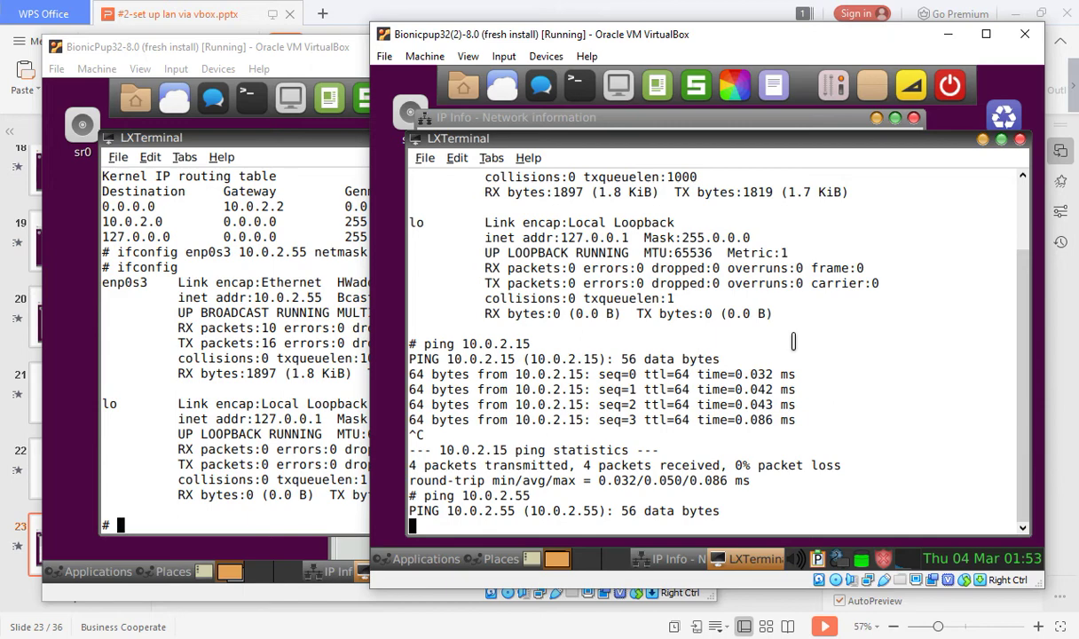
pyautogui.moveTo(788, 50); pyautogui.dragTo(465, 48)
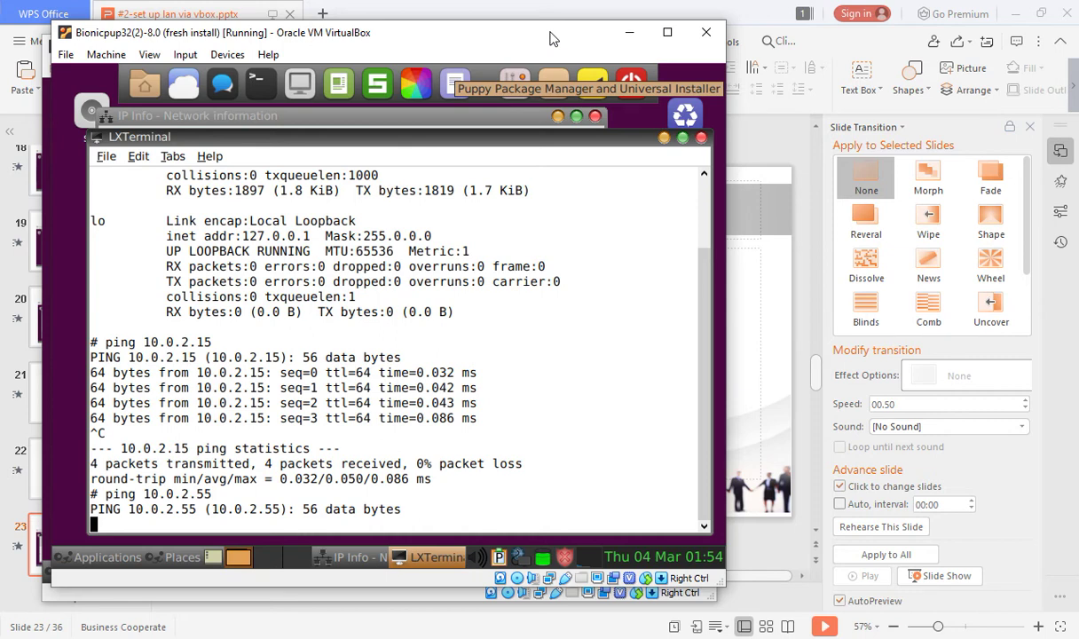
pyautogui.moveTo(550, 39)
pyautogui.mouseDown()
pyautogui.moveTo(910, 48)
pyautogui.moveTo(550, 49)
pyautogui.mouseUp()
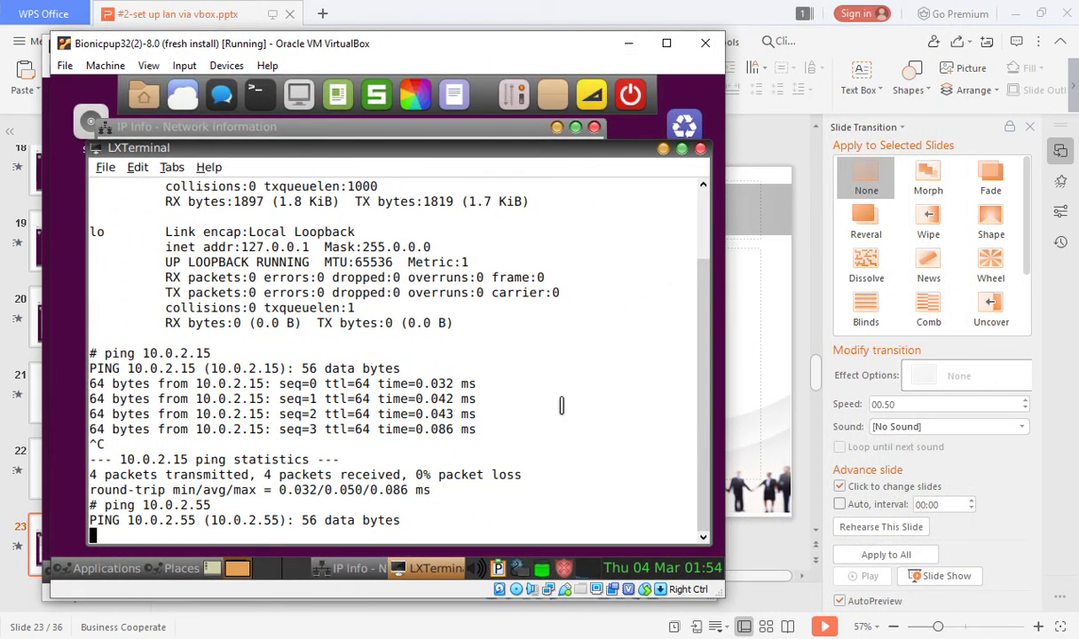
# Switch to VirtualBox Manager and attach the BionicPup32-8.0 machine's network Adapter 1 to a Bridged Adapter using the Realtek PCIe GbE Family Controller
pyautogui.click(510, 576)
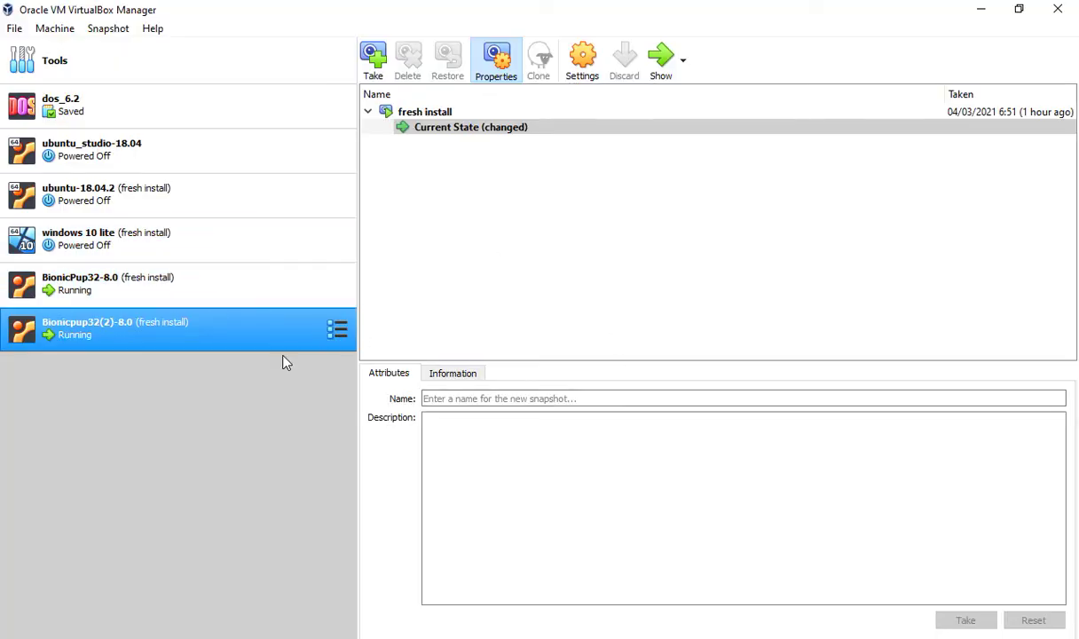
pyautogui.click(253, 286)
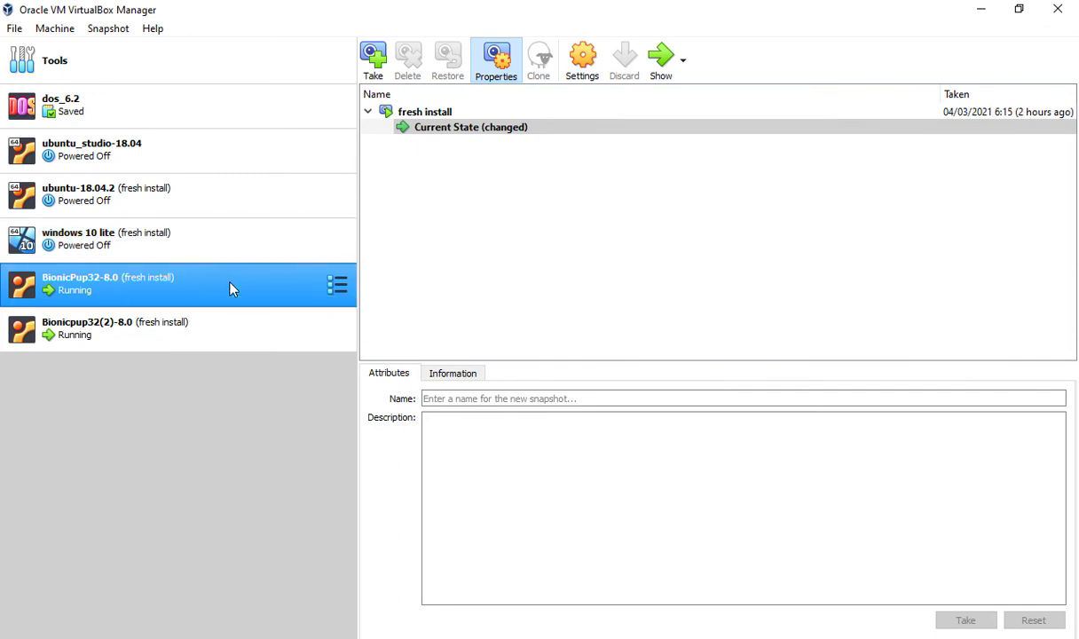
pyautogui.click(586, 62)
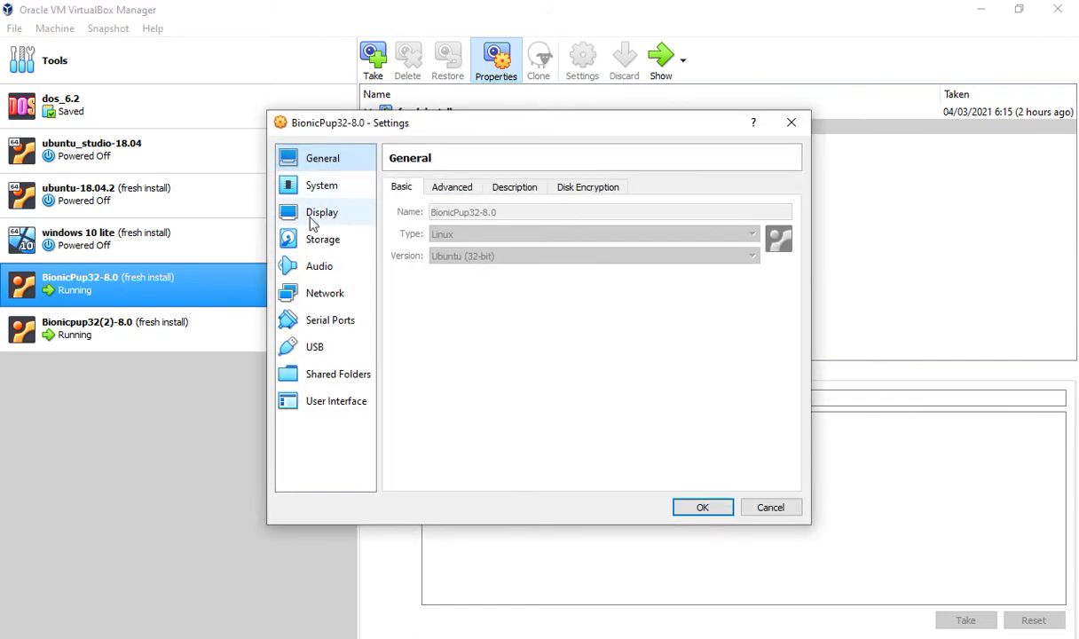
pyautogui.click(318, 292)
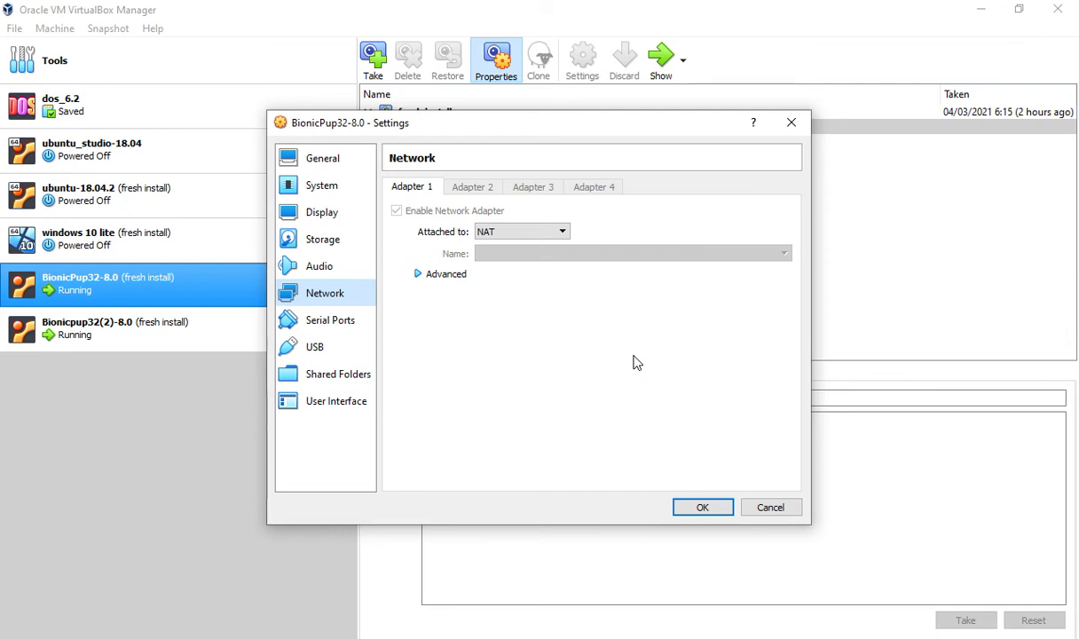
pyautogui.click(560, 234)
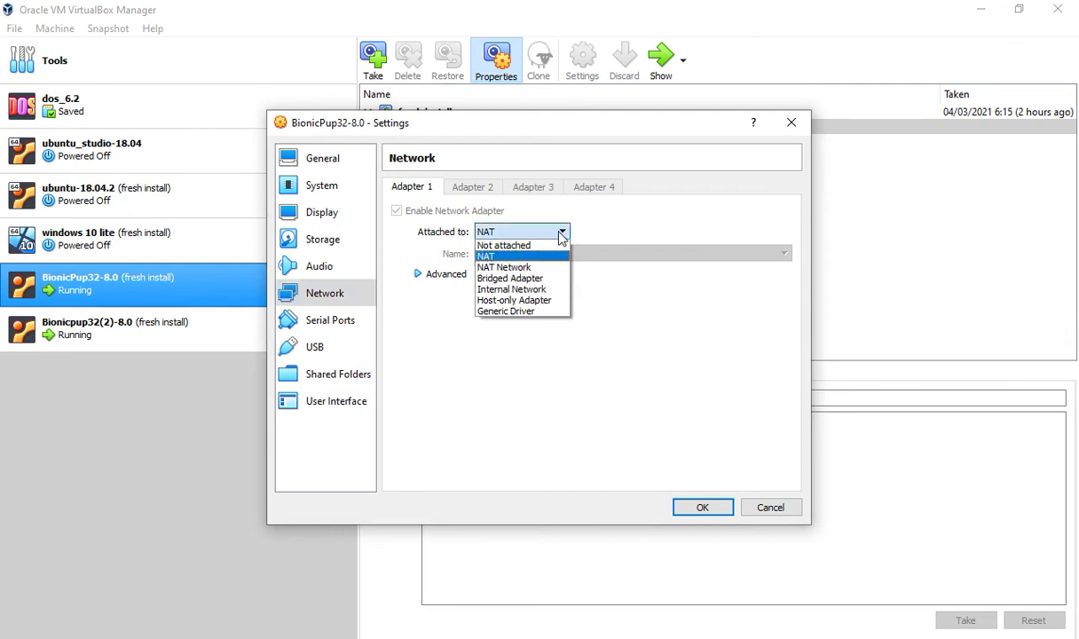
pyautogui.click(534, 280)
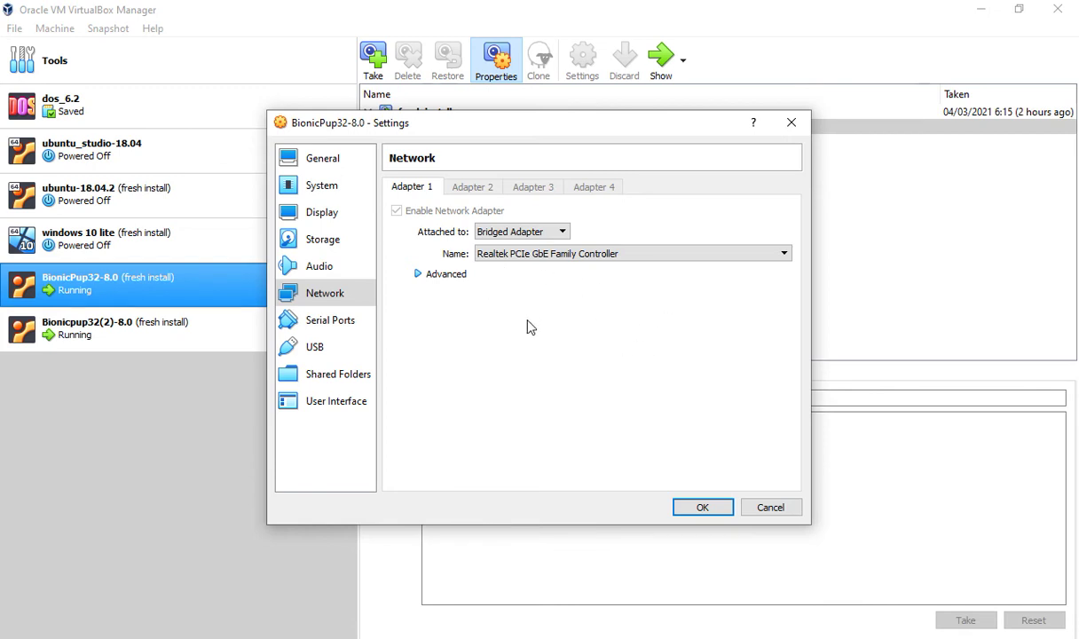
pyautogui.click(702, 510)
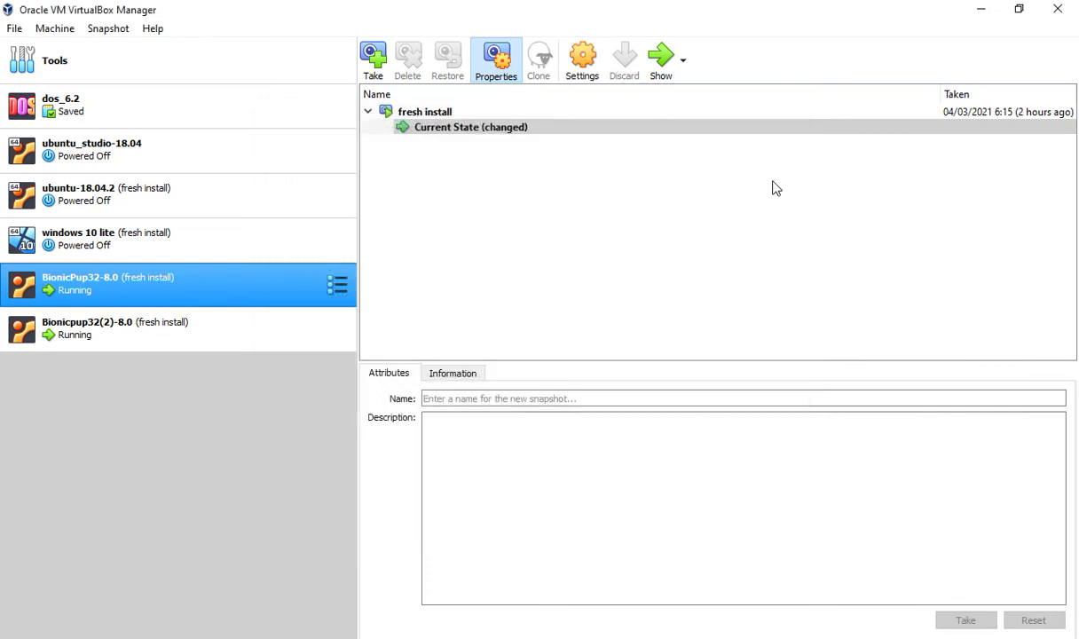
# Attach Adapter 1 of the Bionicpup32(2)-8.0 machine to a Bridged Adapter using the Realtek PCIe GbE Family Controller
pyautogui.keyDown('ctrl'); pyautogui.click(193, 330); pyautogui.keyUp('ctrl')
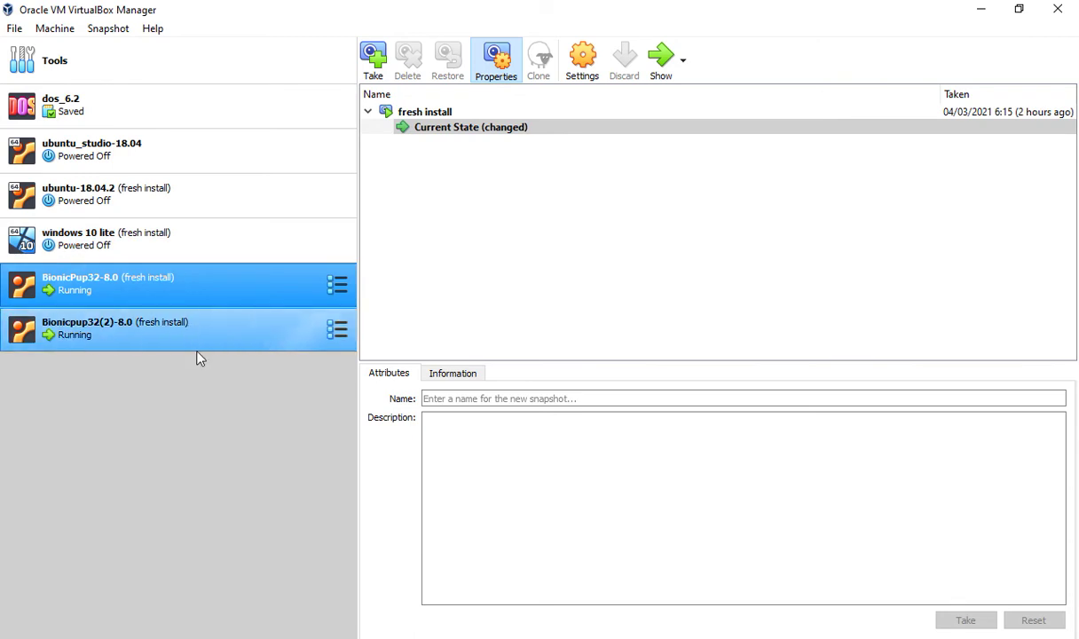
pyautogui.click(201, 337)
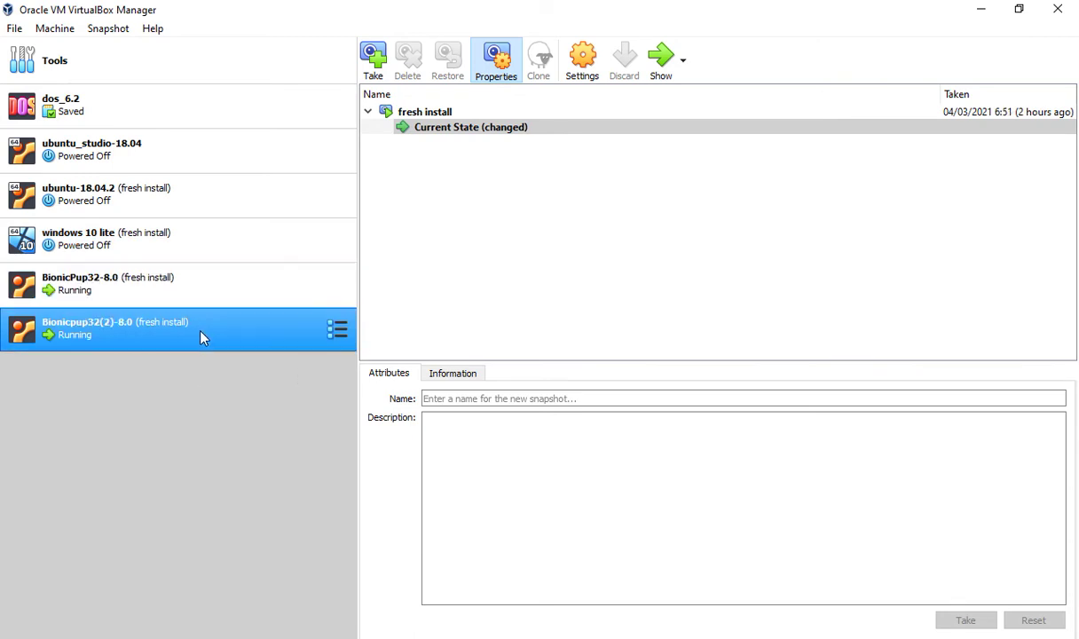
pyautogui.click(581, 64)
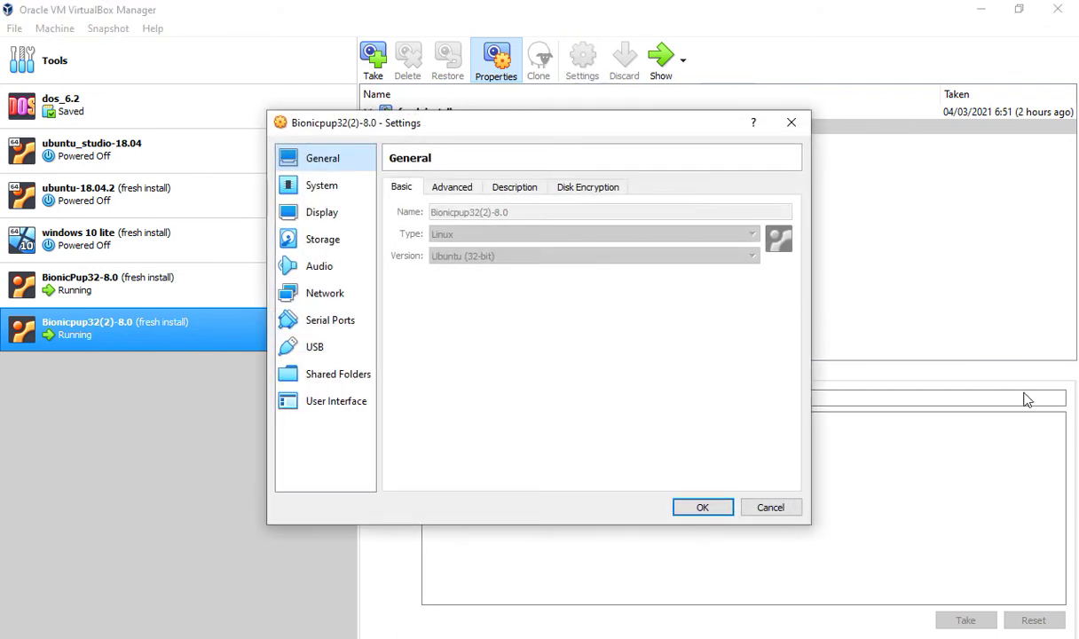
pyautogui.click(325, 296)
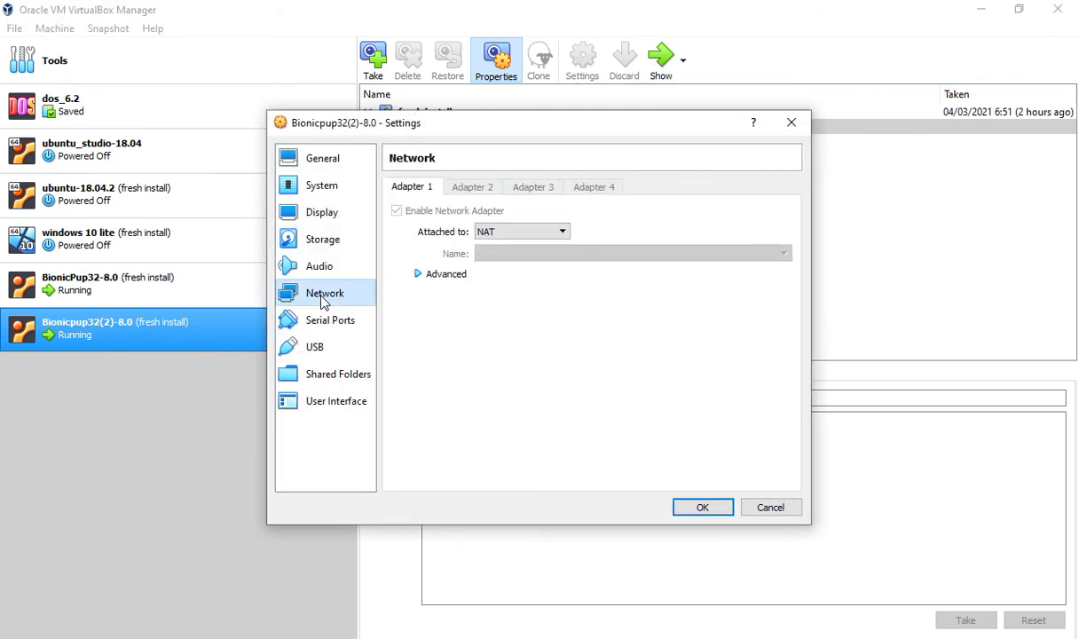
pyautogui.click(545, 232)
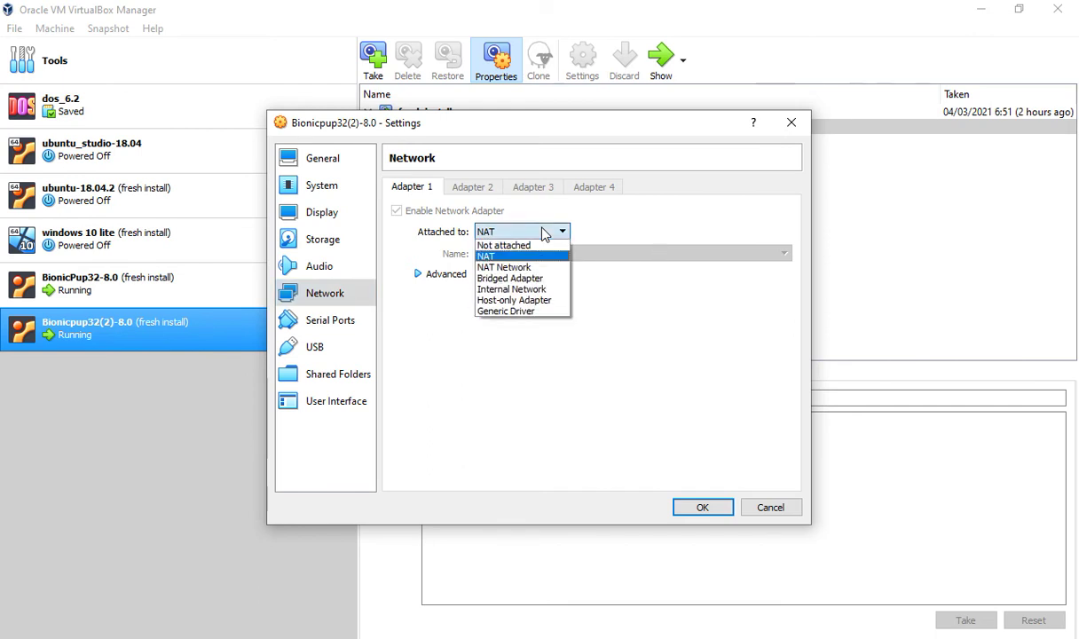
pyautogui.click(543, 278)
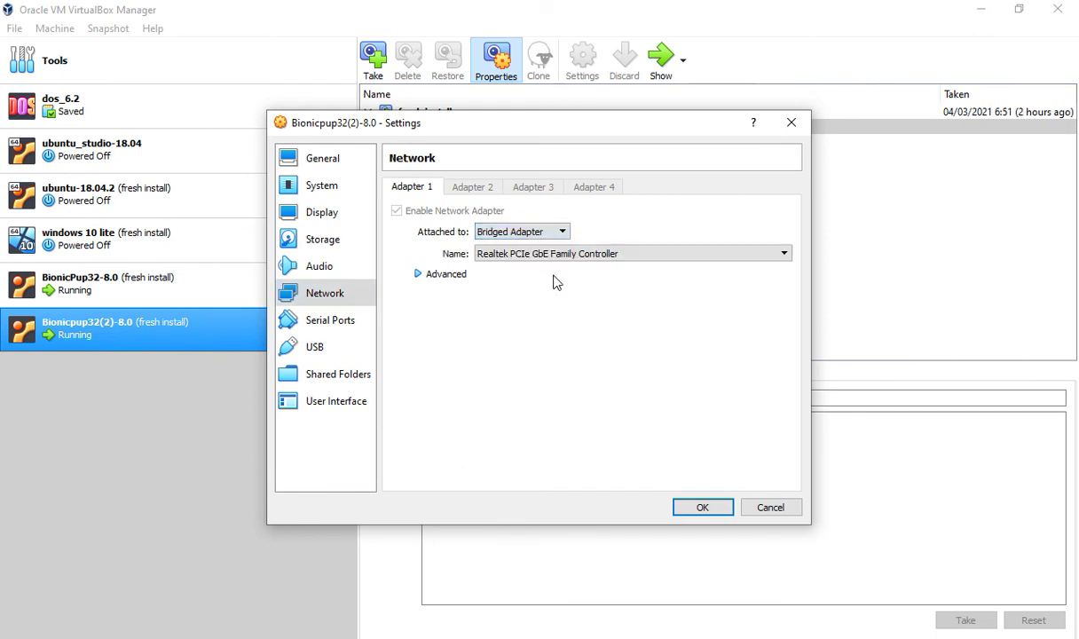
pyautogui.click(702, 510)
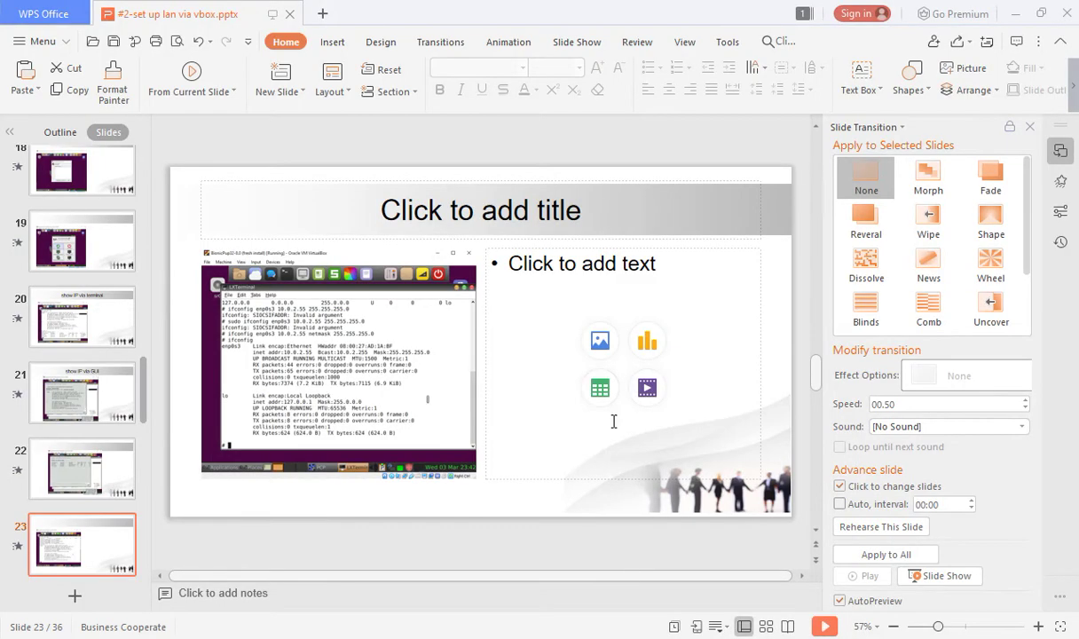
# Present the slide titled "equal", with two laptops cabled to a switch, from the WPS Office presentation, and leave the slide show
pyautogui.click(824, 627)
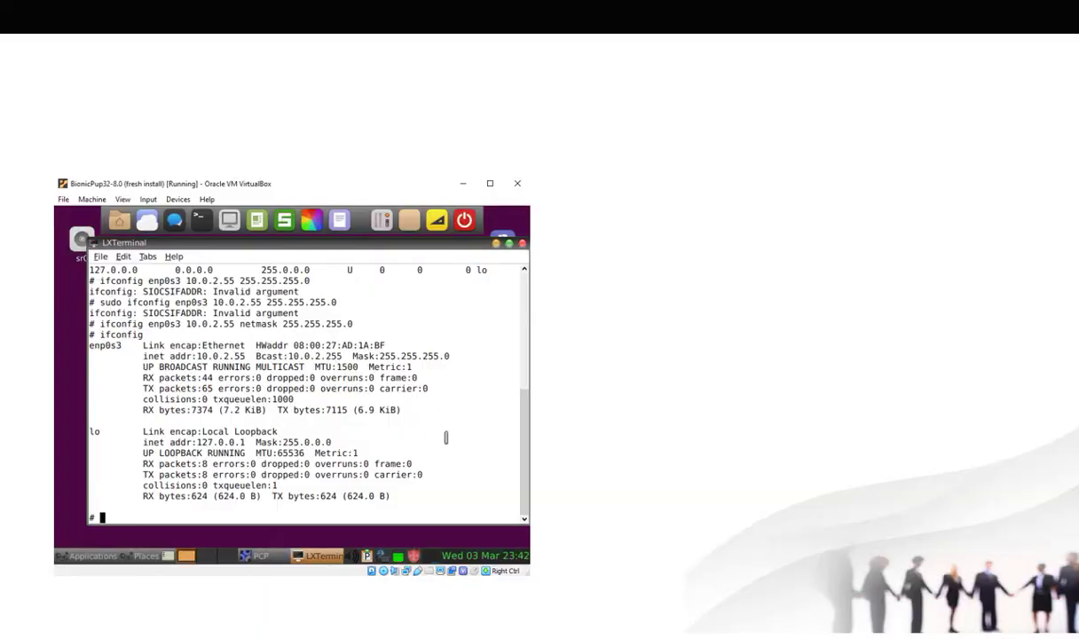
pyautogui.press('Right')
pyautogui.press('Right')
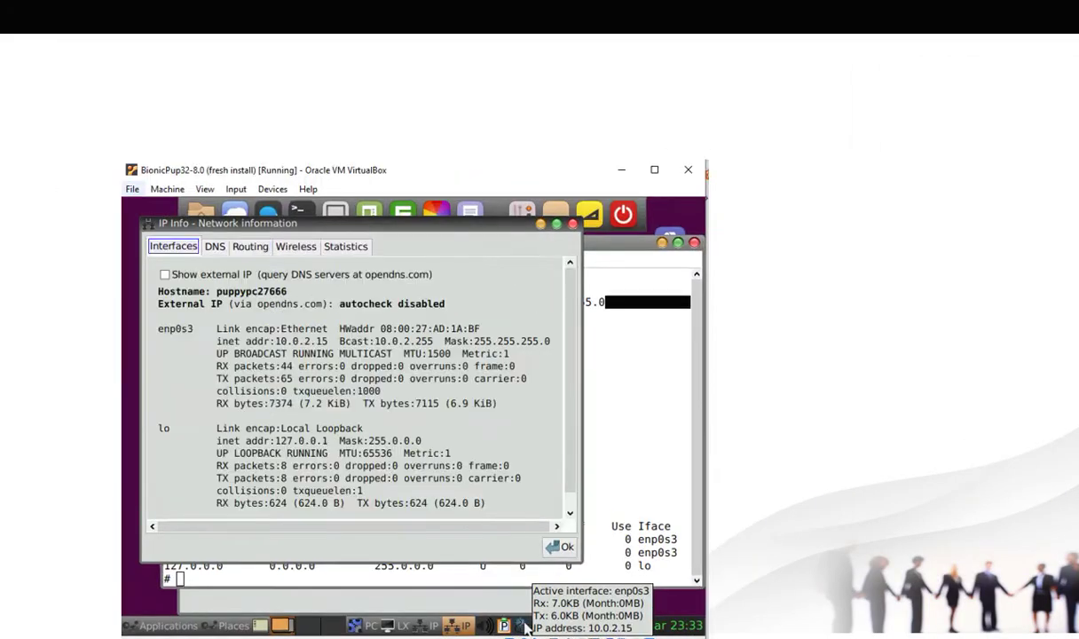
pyautogui.press('Left')
pyautogui.press('Left')
pyautogui.press('Left')
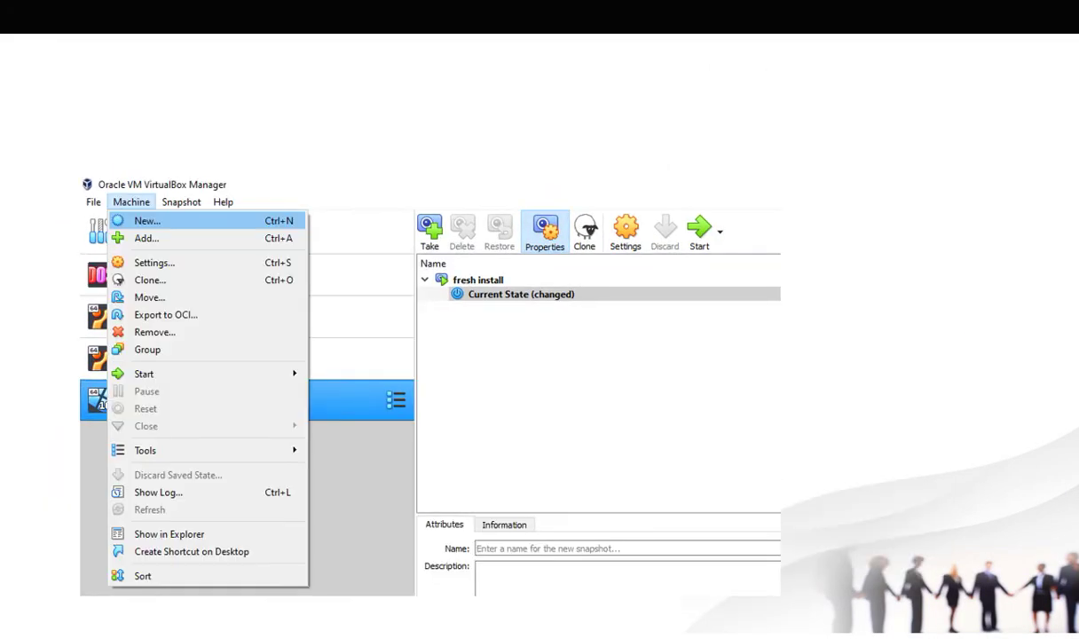
pyautogui.press('Right')
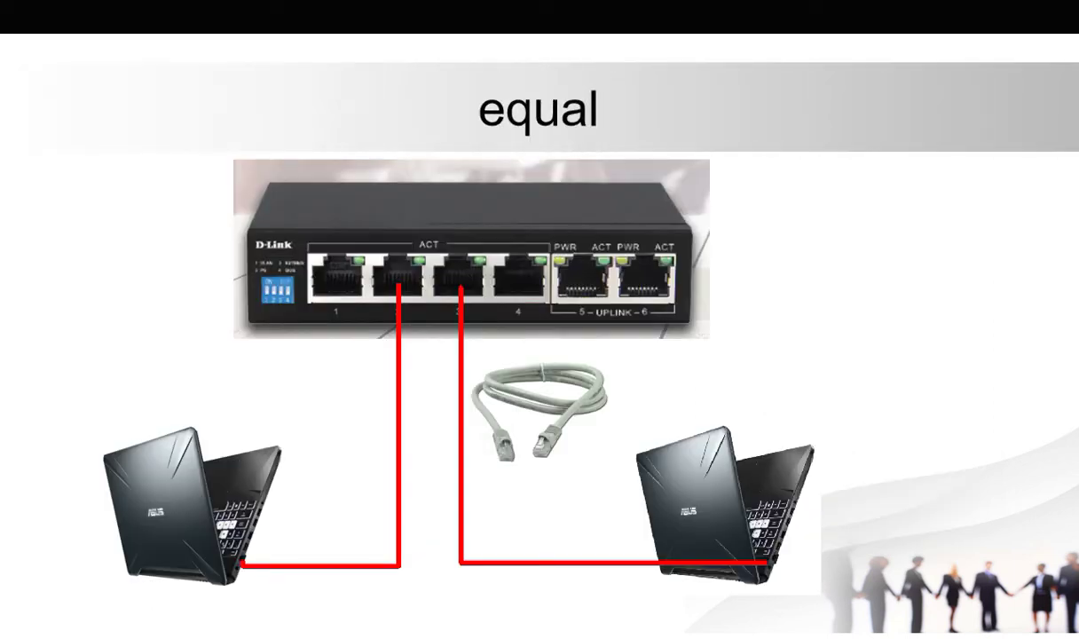
pyautogui.press('Escape')
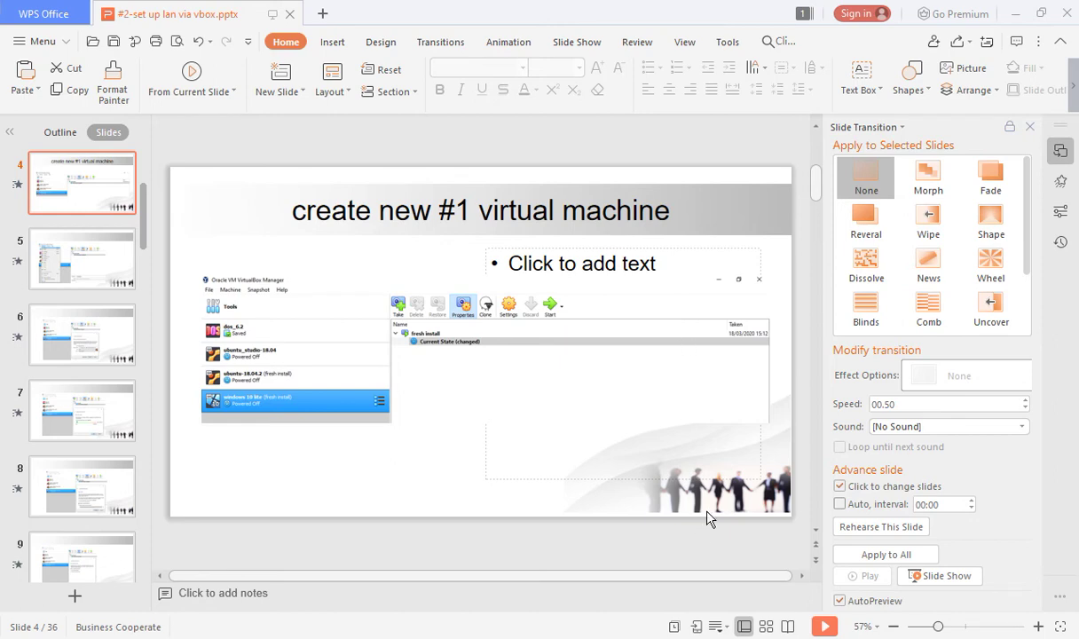
# Return to the Bionicpup32(2)-8.0 guest and replace its old network information window with a fresh one, placed beside the terminal output
pyautogui.moveTo(681, 635)
pyautogui.click(603, 581)
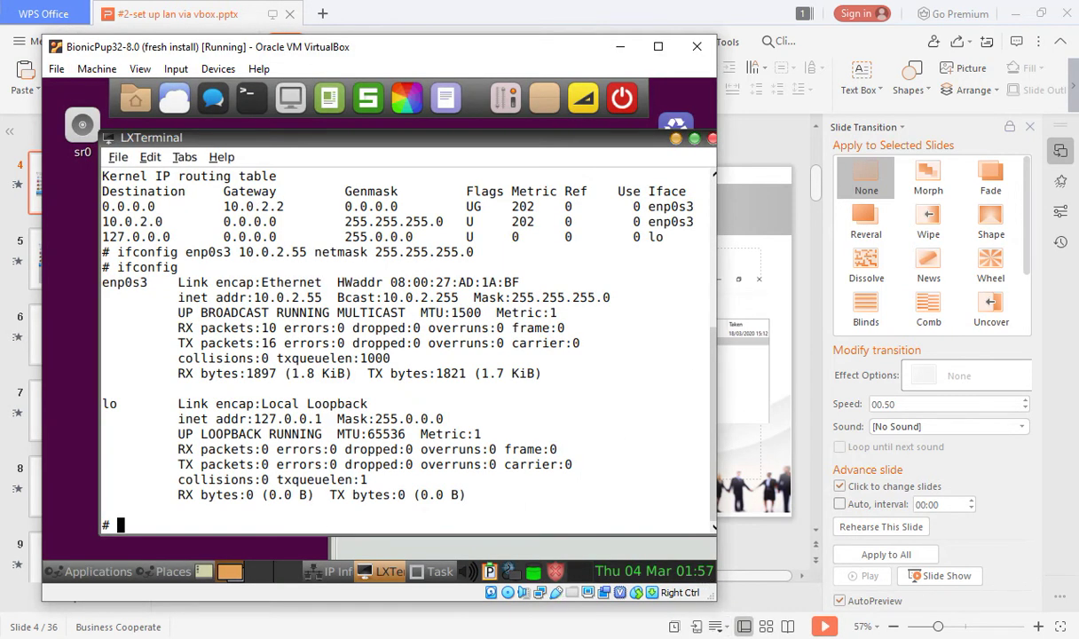
pyautogui.click(761, 603)
pyautogui.moveTo(440, 52)
pyautogui.mouseDown()
pyautogui.moveTo(649, 56)
pyautogui.moveTo(434, 58)
pyautogui.mouseUp()
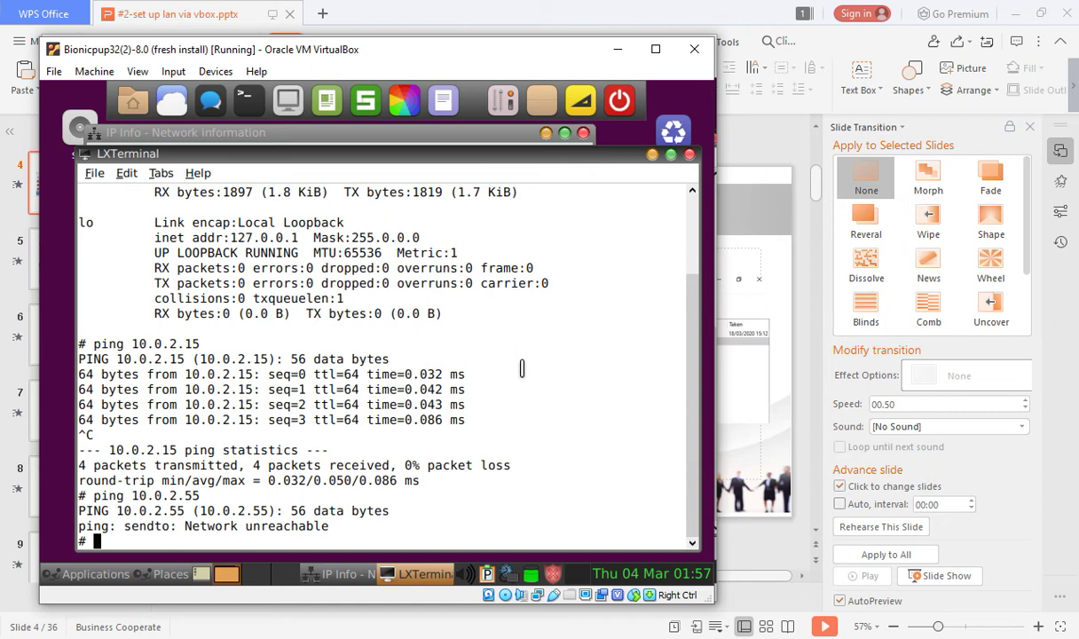
pyautogui.click(346, 575)
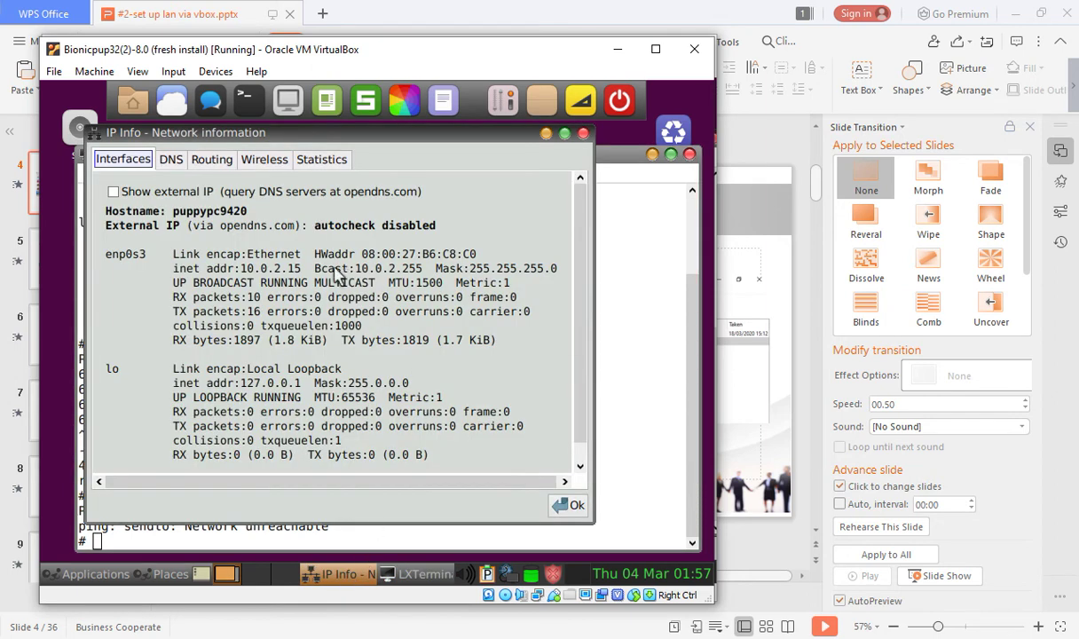
pyautogui.click(569, 505)
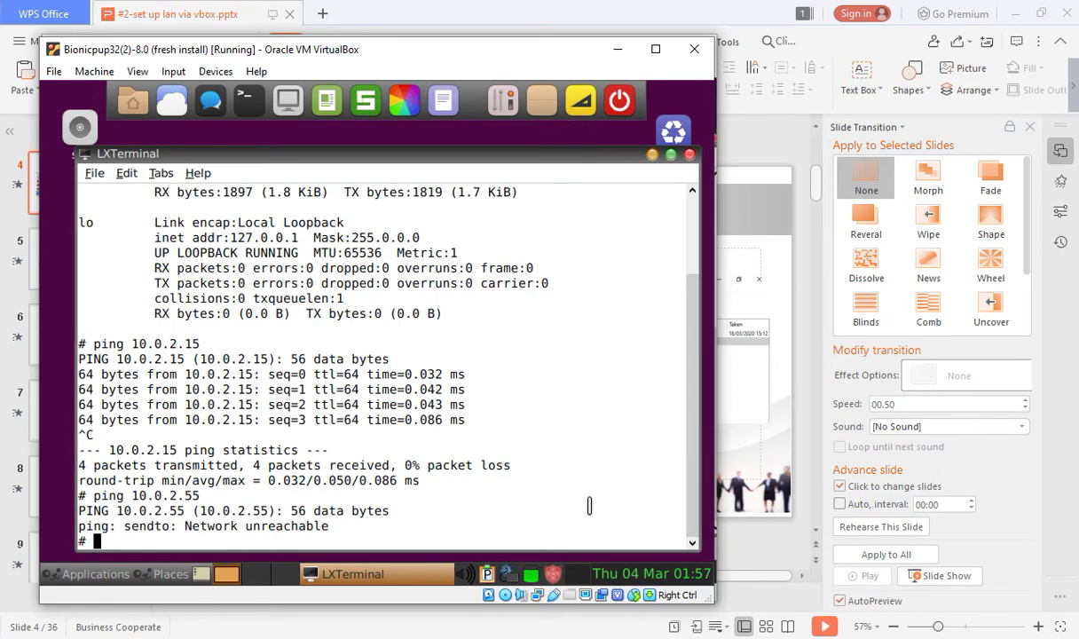
pyautogui.click(507, 576)
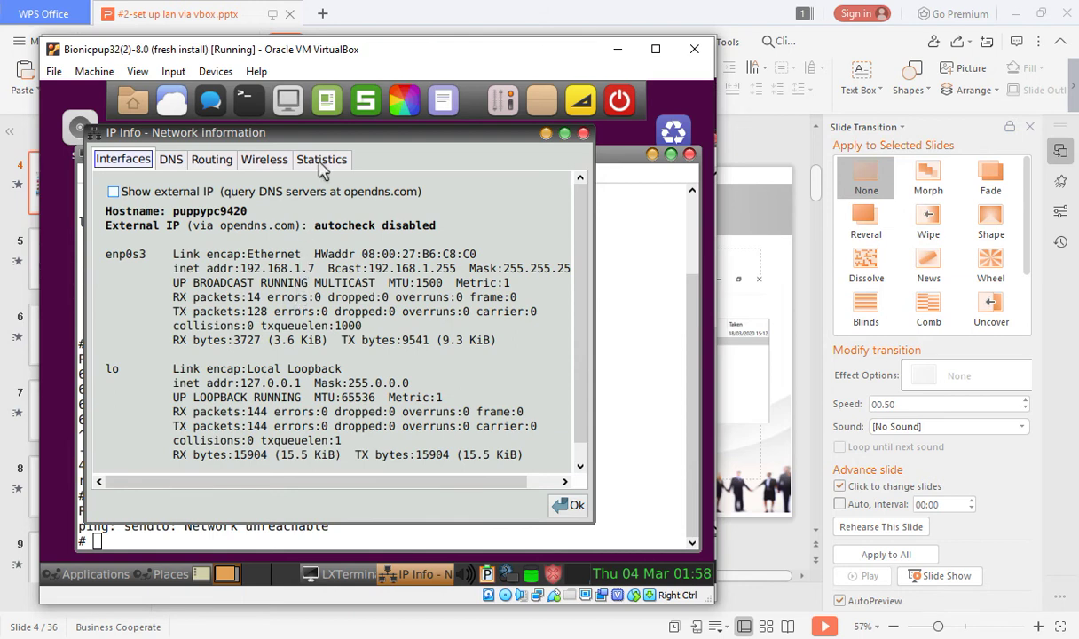
pyautogui.moveTo(429, 142); pyautogui.dragTo(581, 152)
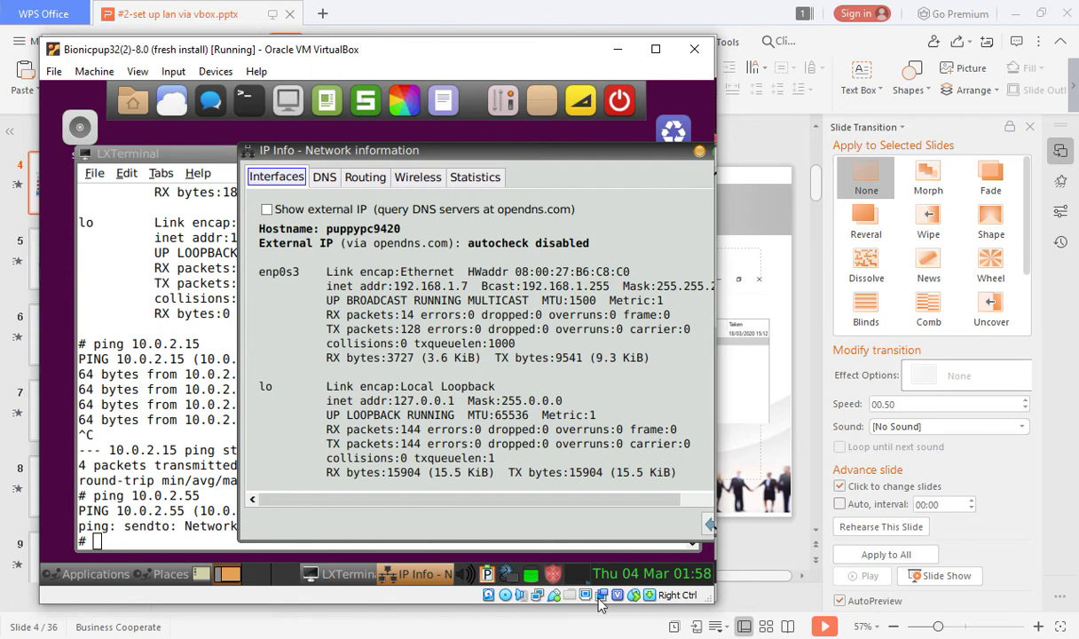
# Compare the first guest's ifconfig output with the second guest's network information, including the second guest's routing table
pyautogui.click(723, 543)
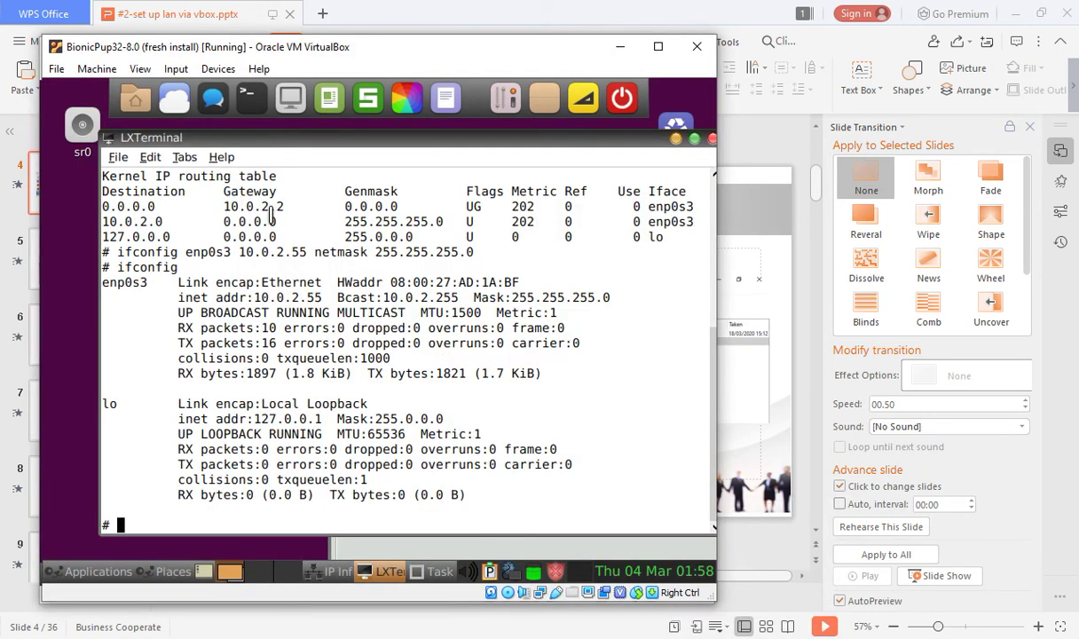
pyautogui.moveTo(768, 548)
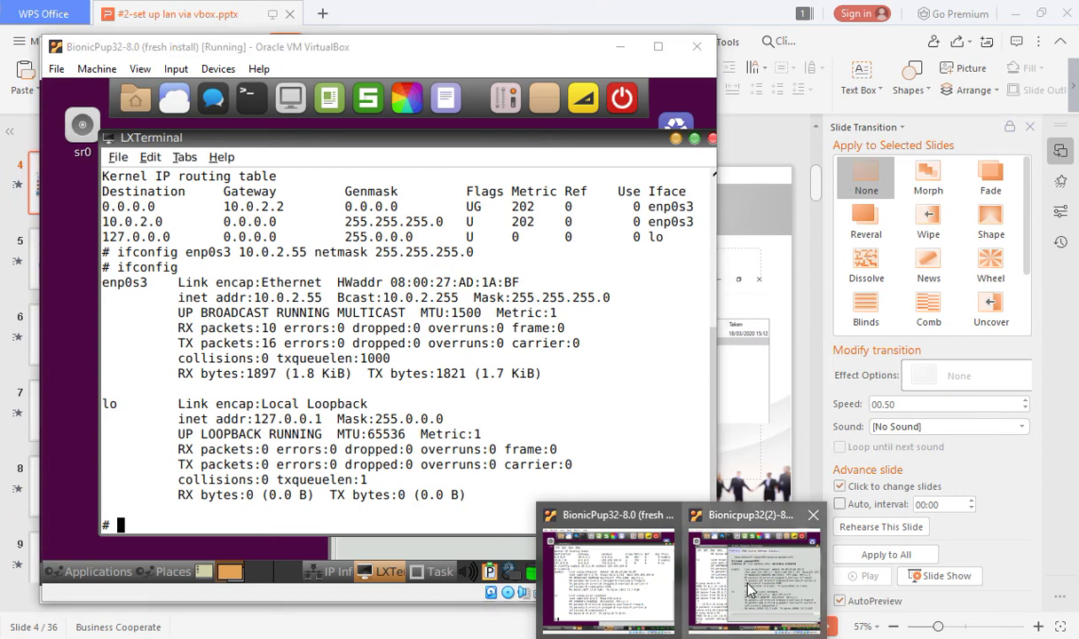
pyautogui.click(710, 553)
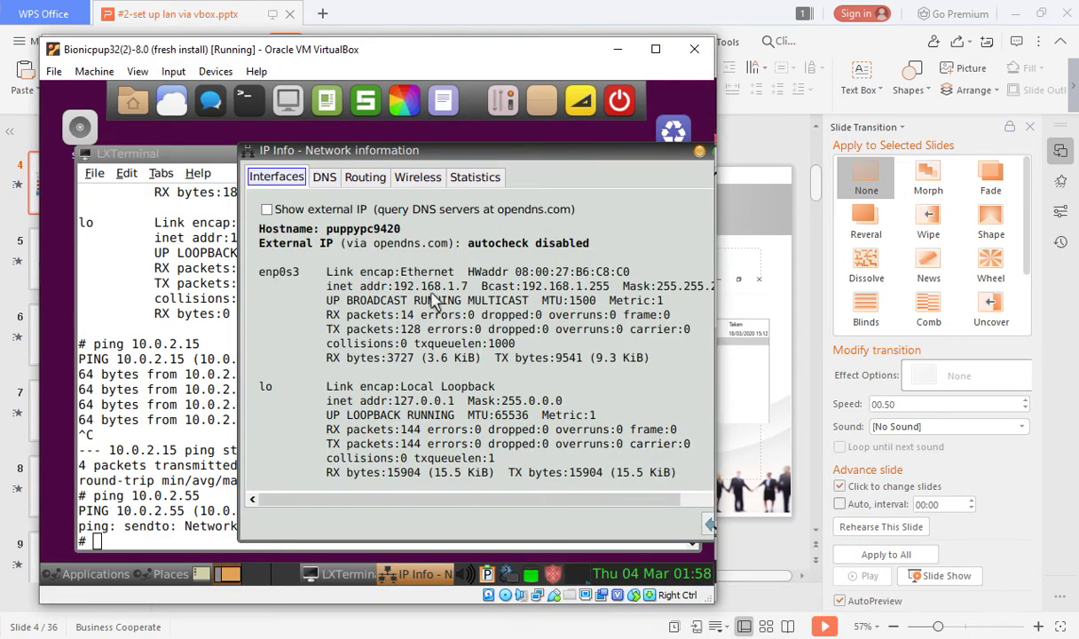
pyautogui.click(371, 183)
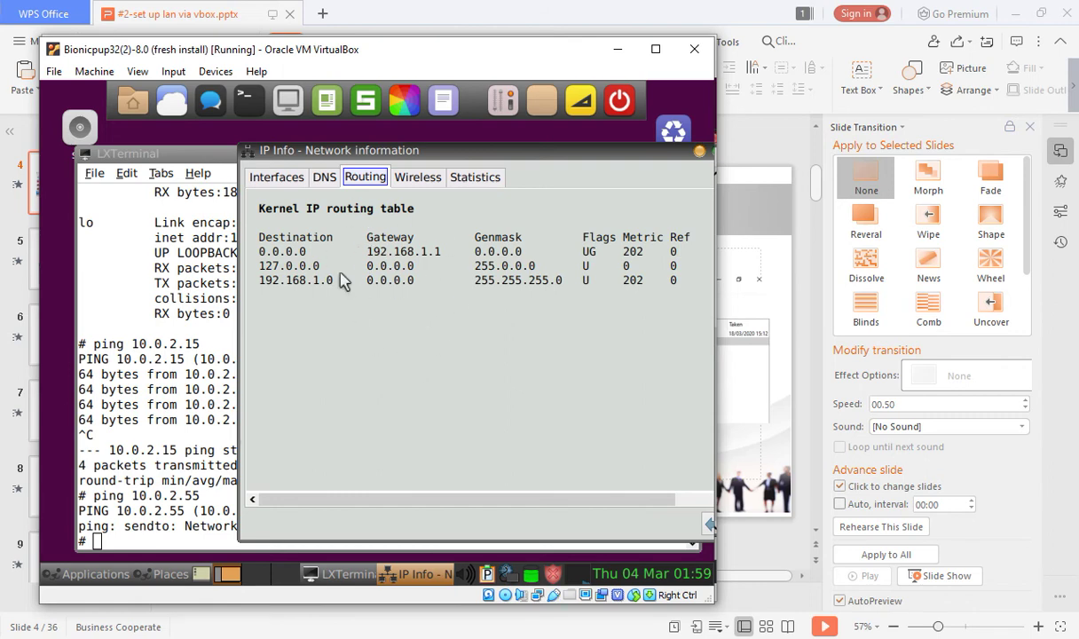
# Ping 10.0.2.55 again from the second guest, stop the ping, and review the guest's interface addresses in its network information
pyautogui.click(346, 574)
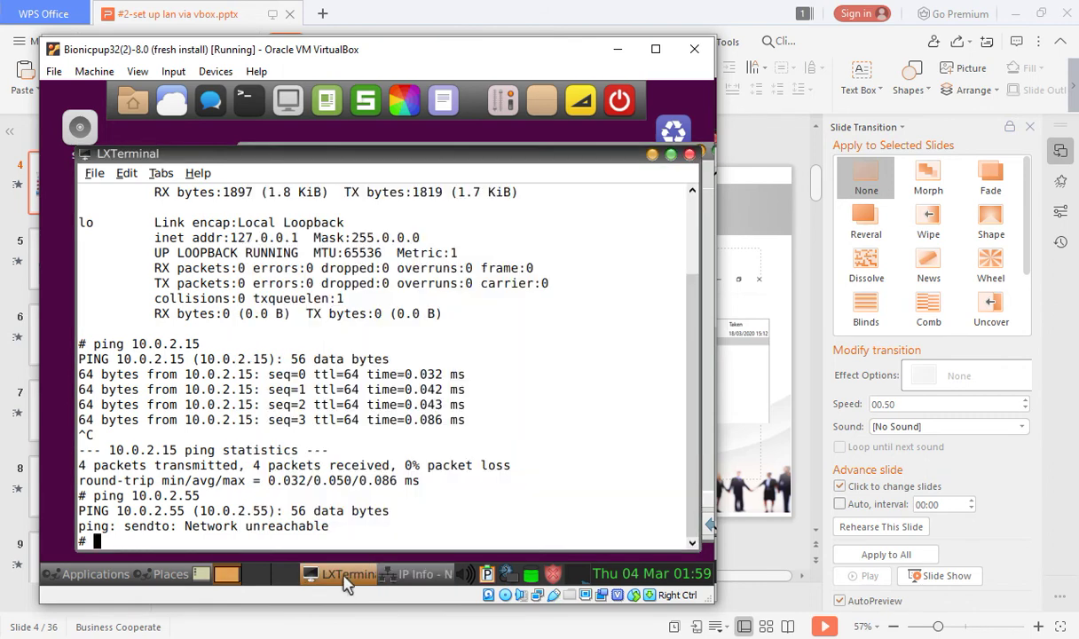
pyautogui.press('Up')
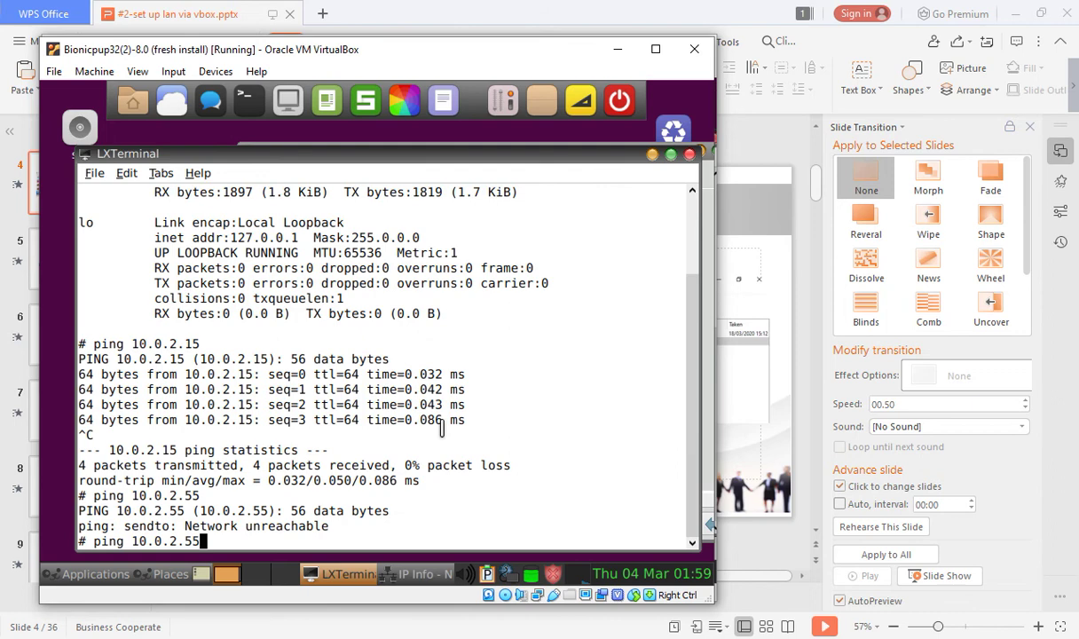
pyautogui.press('Return')
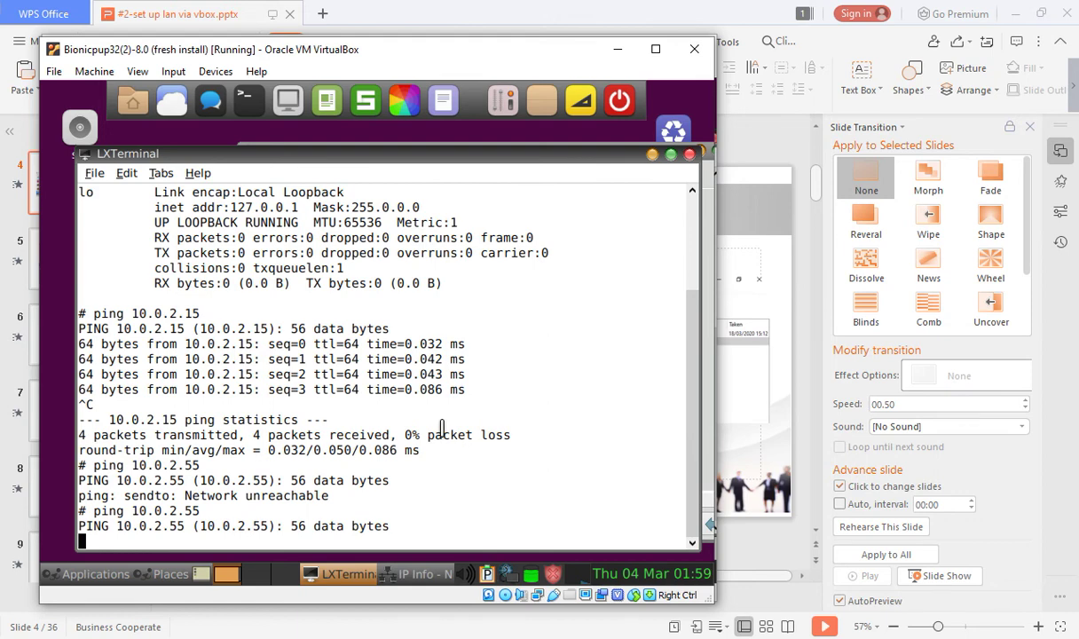
pyautogui.hotkey('ctrl', 'c')
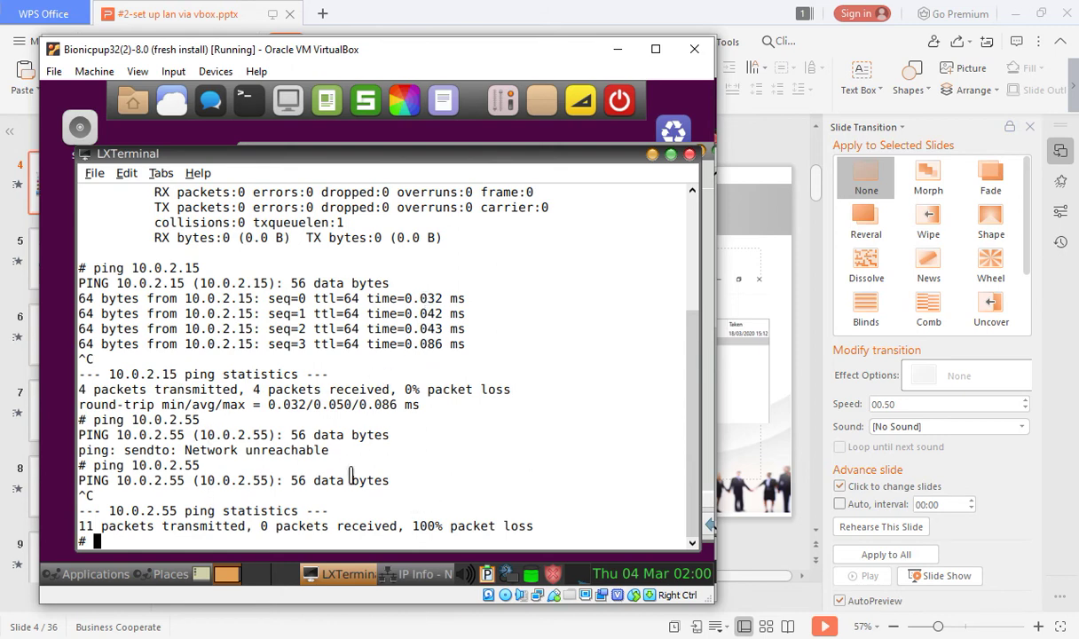
pyautogui.click(390, 571)
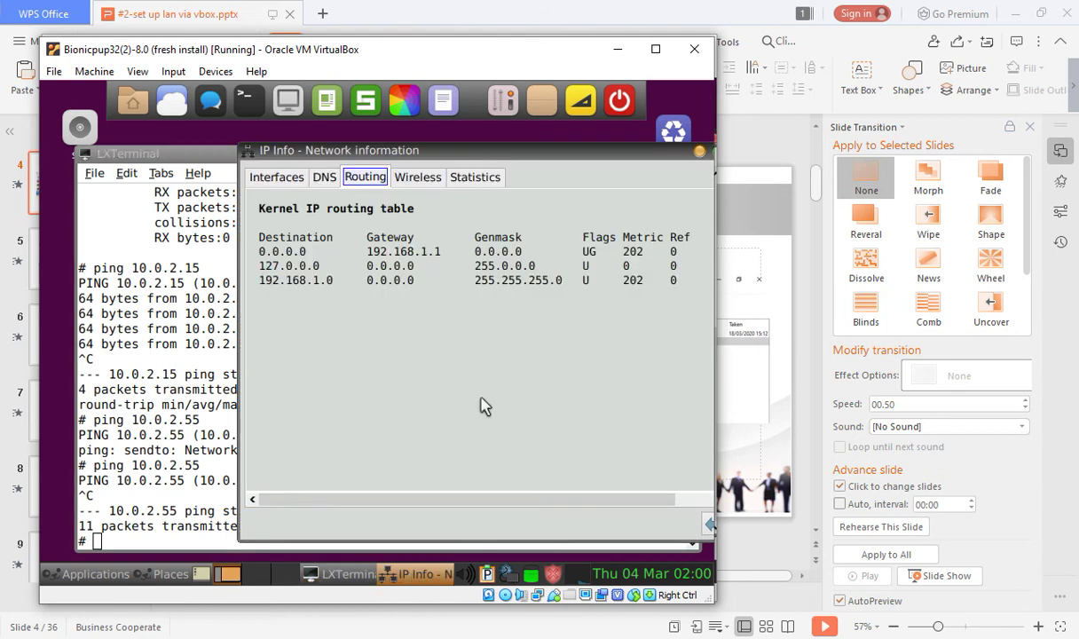
pyautogui.click(276, 178)
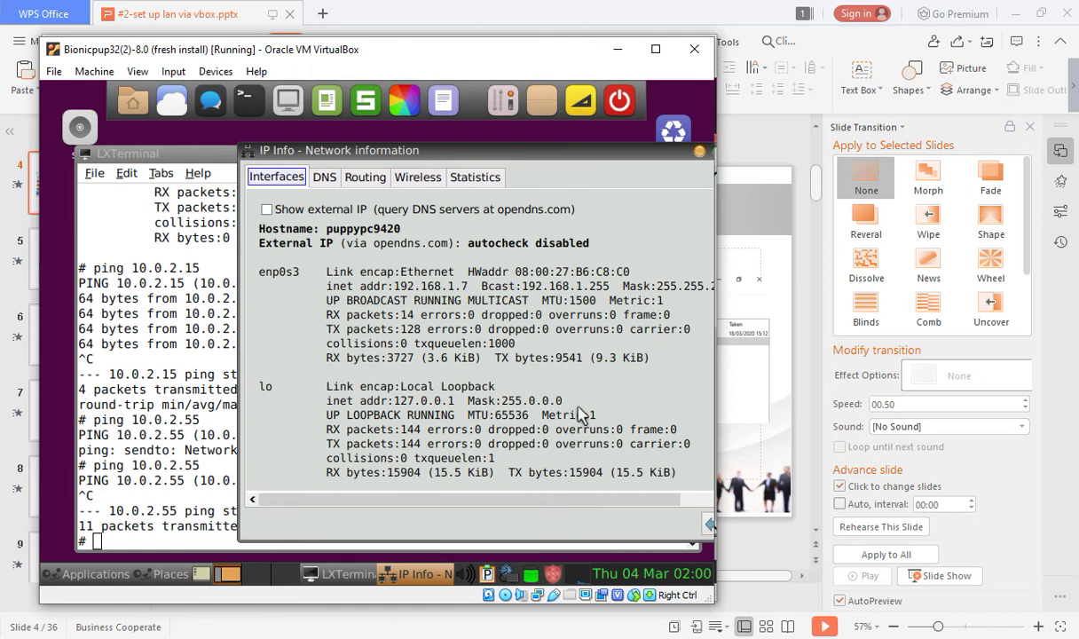
# Return to the BionicPup32-8.0 guest, close its old network information window, and check its interface addresses in a fresh one
pyautogui.moveTo(680, 637)
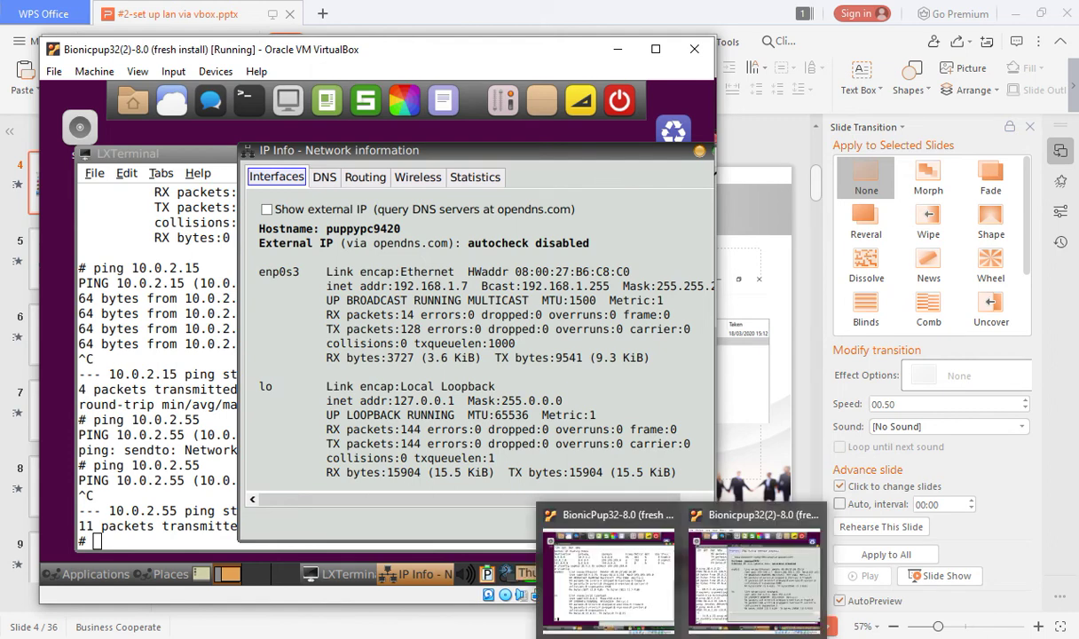
pyautogui.click(608, 576)
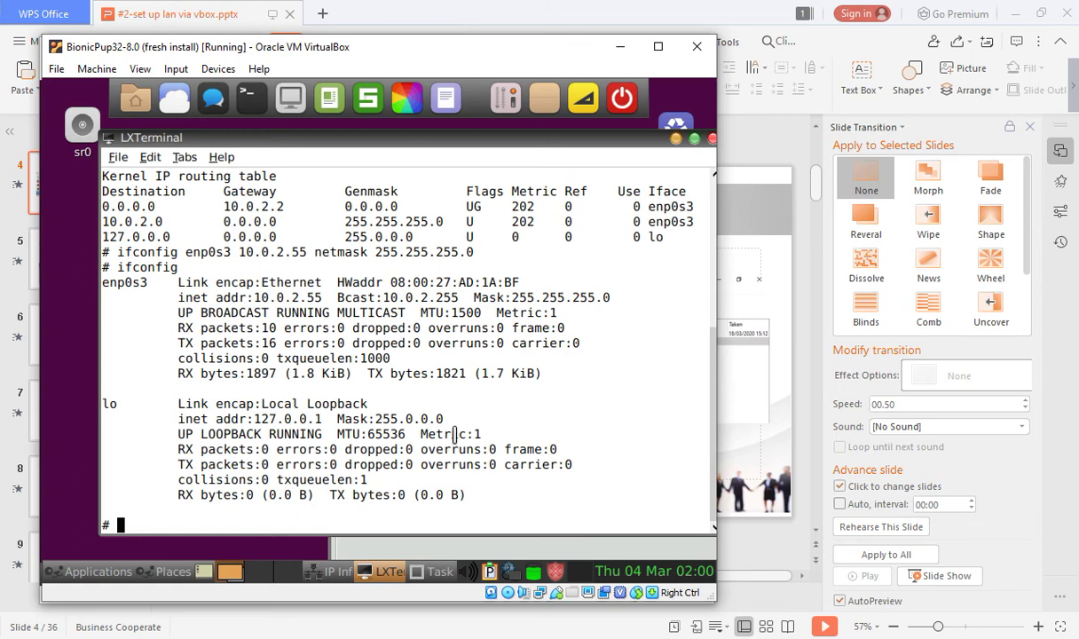
pyautogui.click(333, 570)
pyautogui.moveTo(572, 229); pyautogui.dragTo(360, 144)
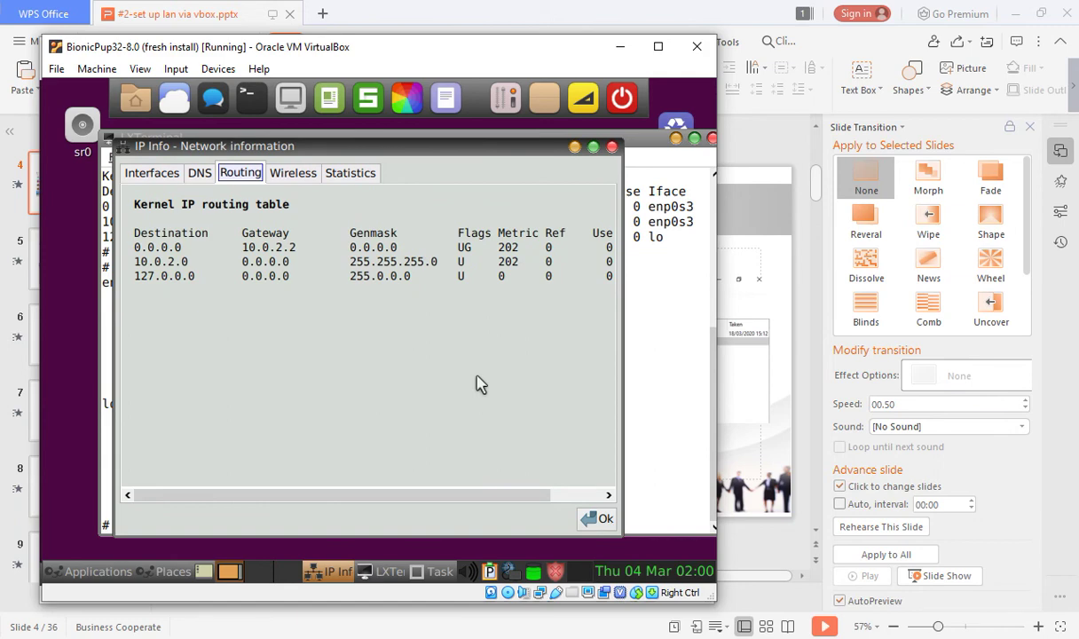
pyautogui.click(590, 518)
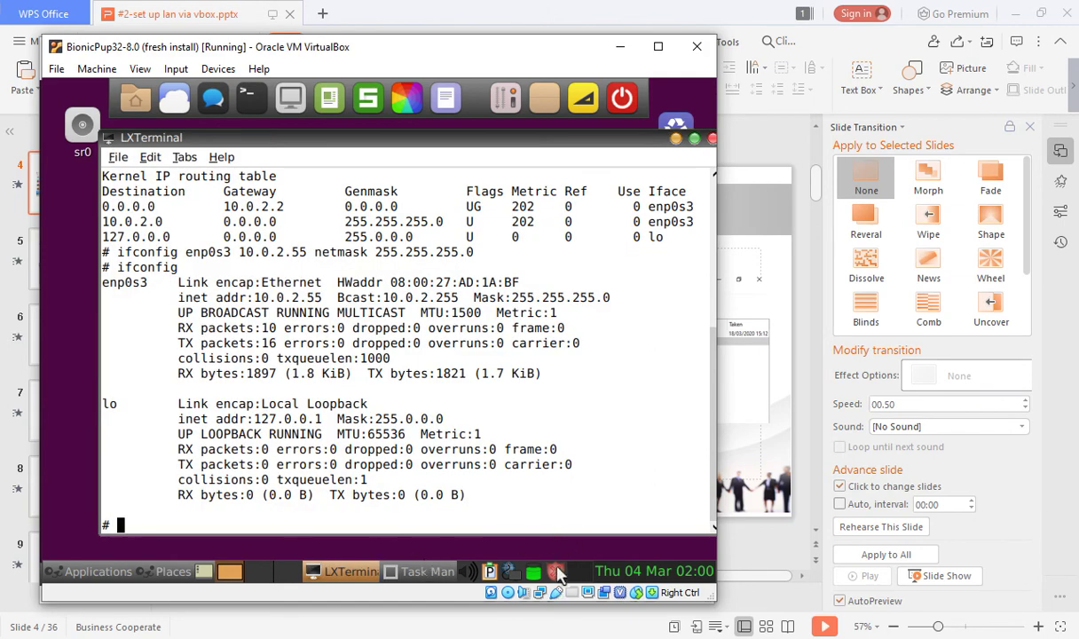
pyautogui.click(511, 572)
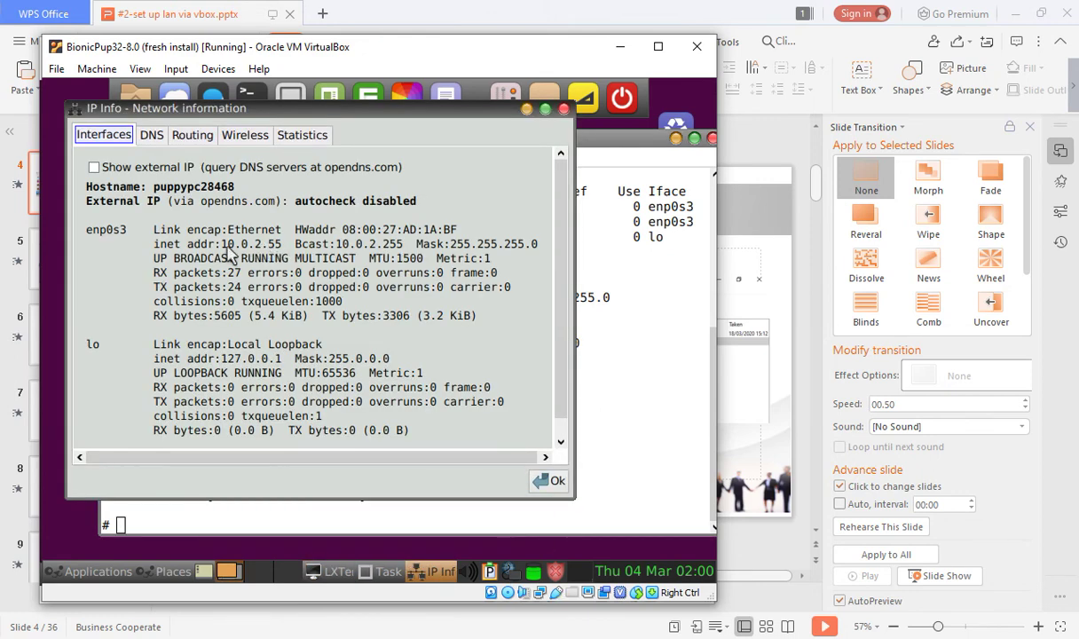
pyautogui.click(563, 108)
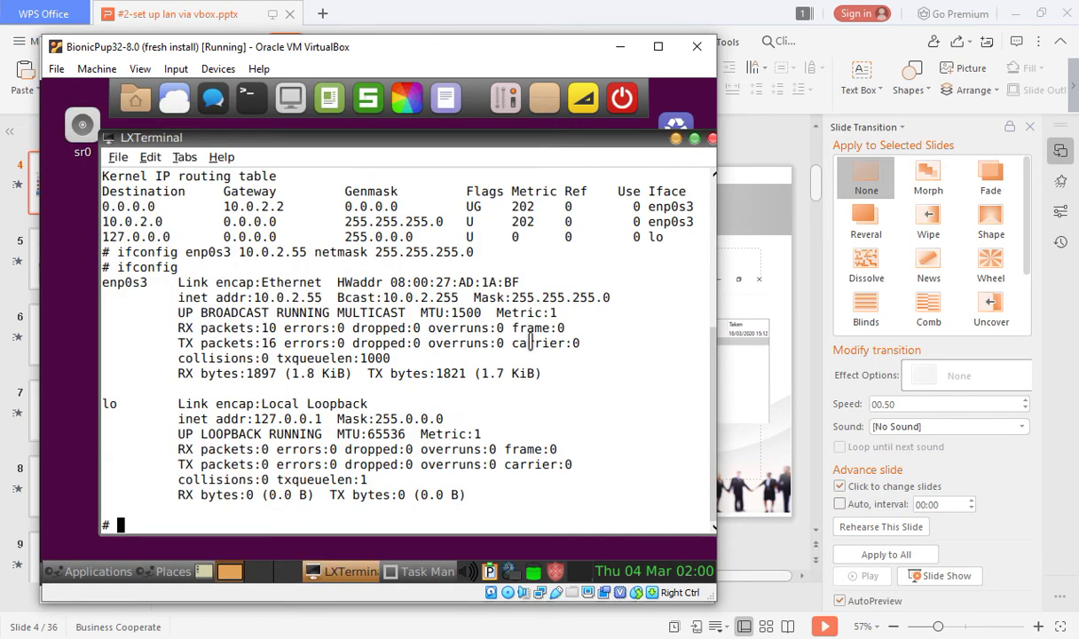
# Assign enp0s3 in the first guest the address 192.168.1.55 with netmask 255.255.255.0 using ifconfig
pyautogui.write('ifconfig ')
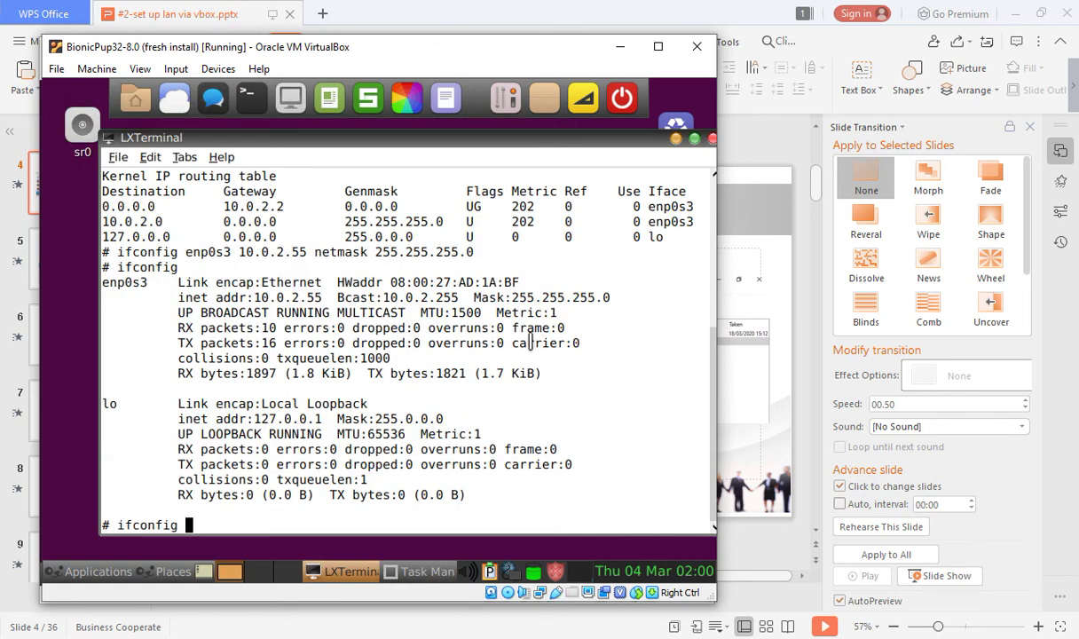
pyautogui.write('enp0s3 10.0.2.55 netmask 255.255.255.0')
pyautogui.press('Left')
pyautogui.press('Left')
pyautogui.press('Left')
pyautogui.press('Left')
pyautogui.press('Left')
pyautogui.press('Left')
pyautogui.press('Left')
pyautogui.press('Left')
pyautogui.press('Left')
pyautogui.press('Left')
pyautogui.press('Left')
pyautogui.press('Left')
pyautogui.press('Left')
pyautogui.press('Left')
pyautogui.press('Left')
pyautogui.press('Left')
pyautogui.press('Left')
pyautogui.press('Left')
pyautogui.press('Left')
pyautogui.press('Left')
pyautogui.press('Left')
pyautogui.press('Left')
pyautogui.press('Left')
pyautogui.press('Left')
pyautogui.press('Left')
pyautogui.press('Delete')
pyautogui.press('Delete')
pyautogui.press('Delete')
pyautogui.press('Delete')
pyautogui.press('Delete')
pyautogui.press('Delete')
pyautogui.press('Delete')
pyautogui.press('Delete')
pyautogui.press('Delete')
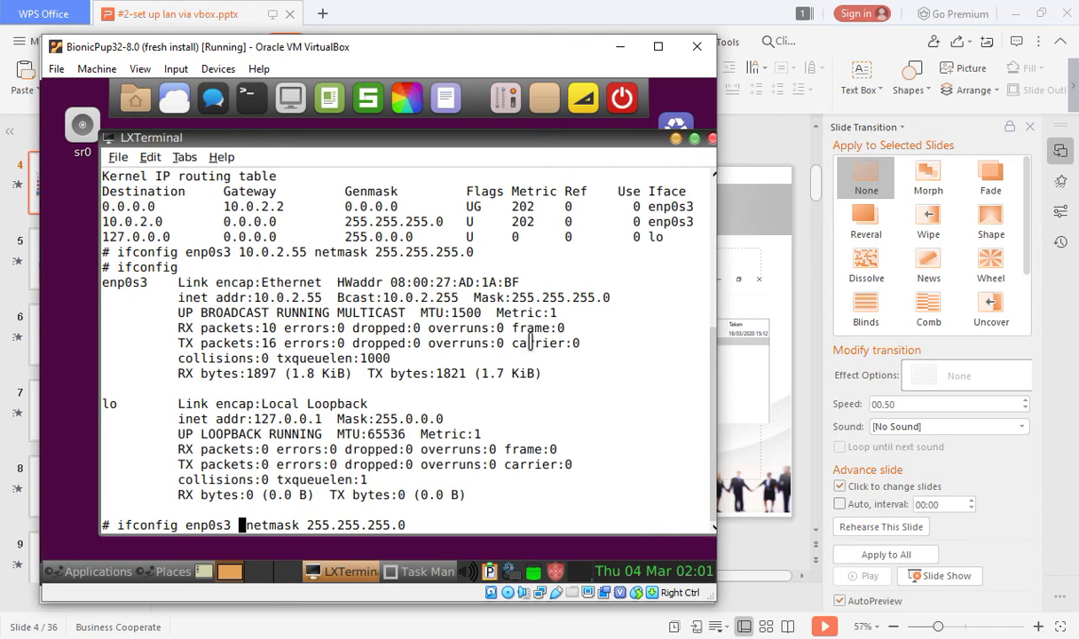
pyautogui.write('192.168.1.')
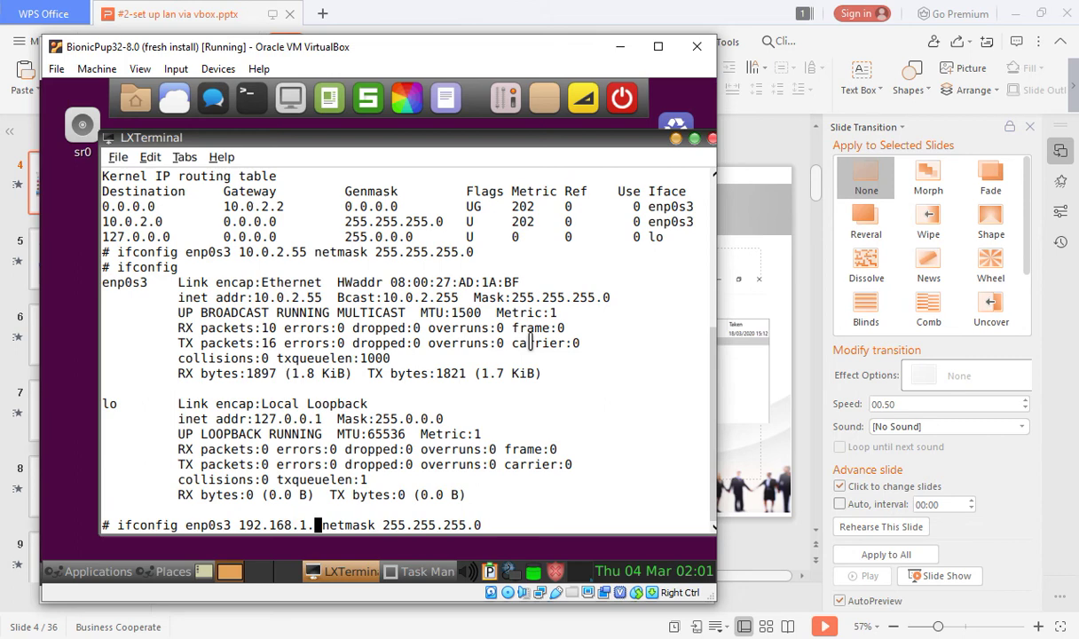
pyautogui.write('55')
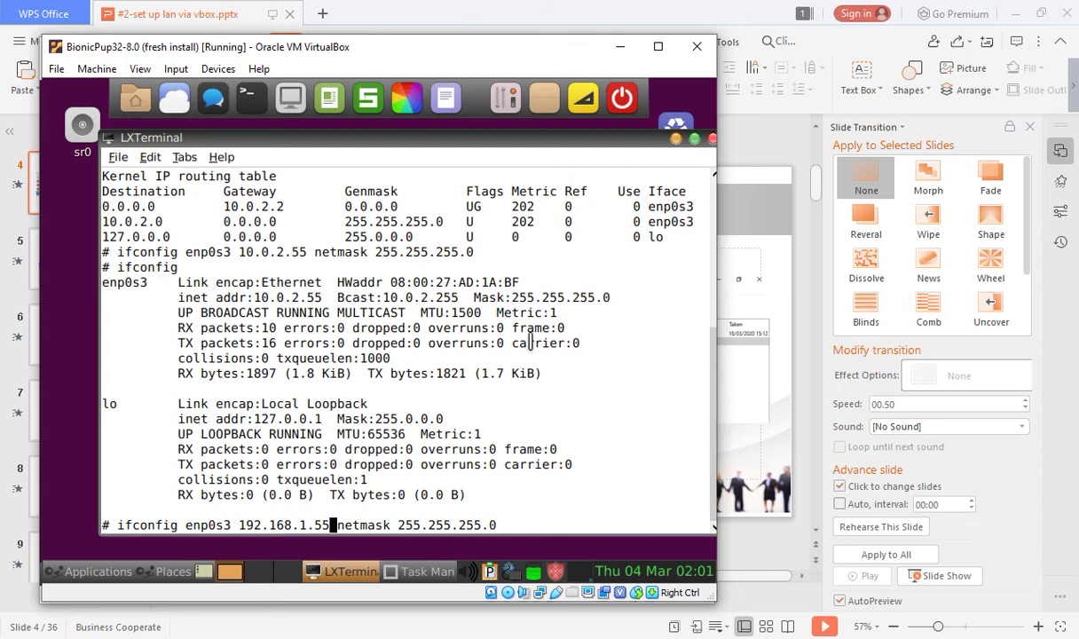
pyautogui.press('Return')
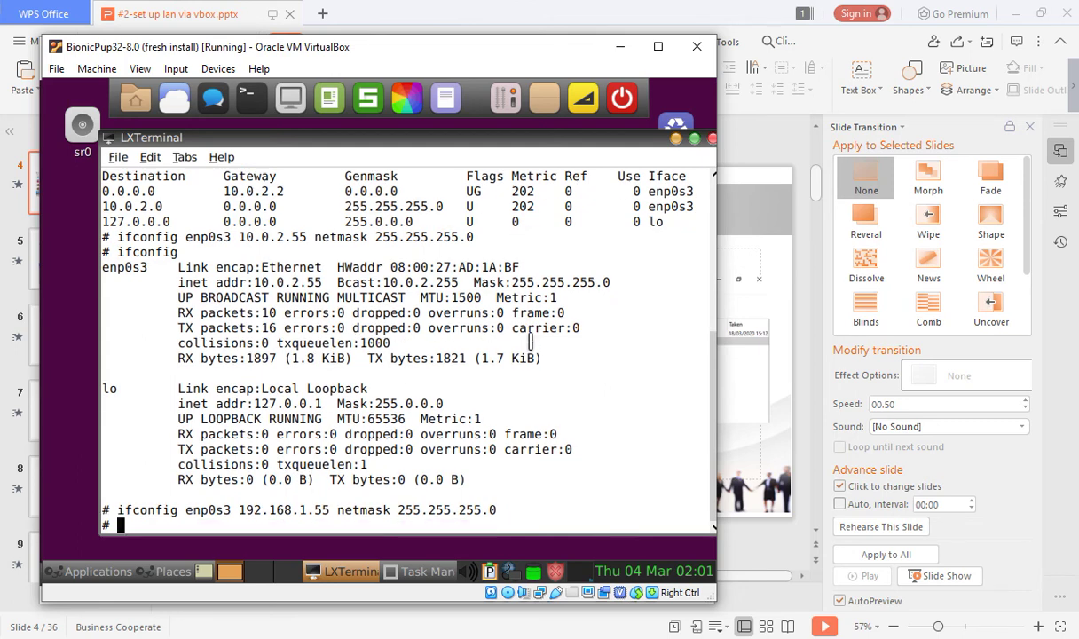
# Check the first guest's addresses by running ifconfig and viewing its network information, and close the information window
pyautogui.press('Up')
pyautogui.press('Up')
pyautogui.press('Return')
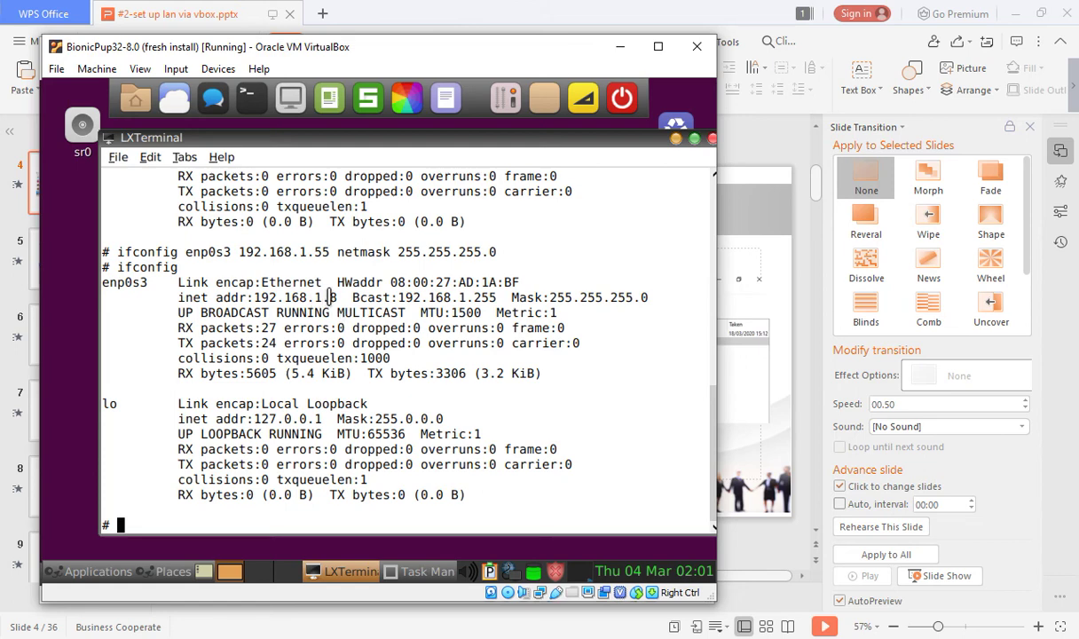
pyautogui.click(509, 573)
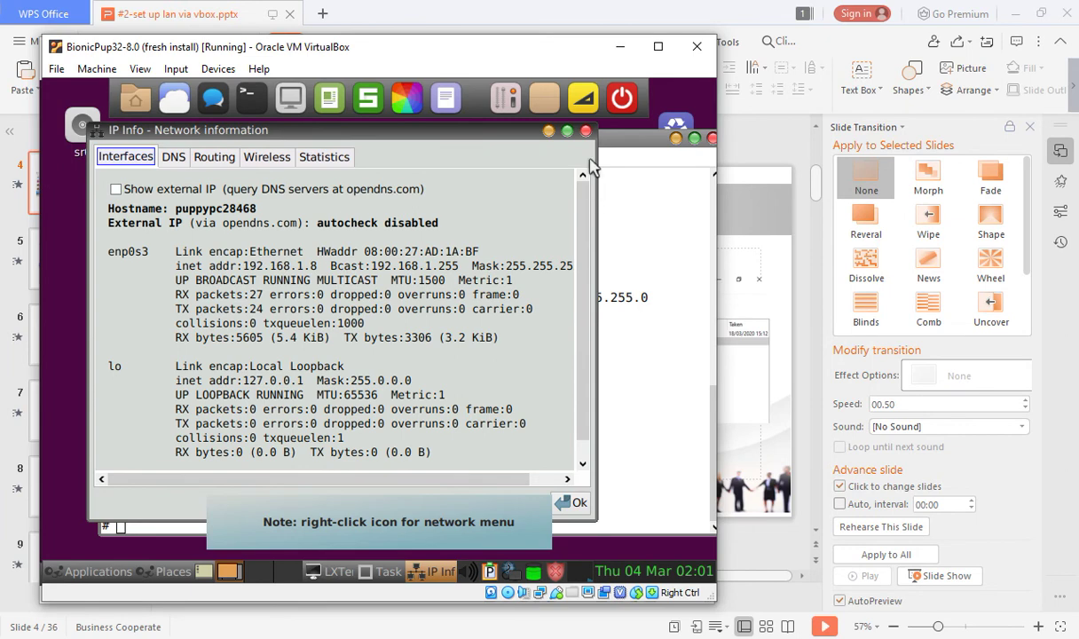
pyautogui.click(586, 130)
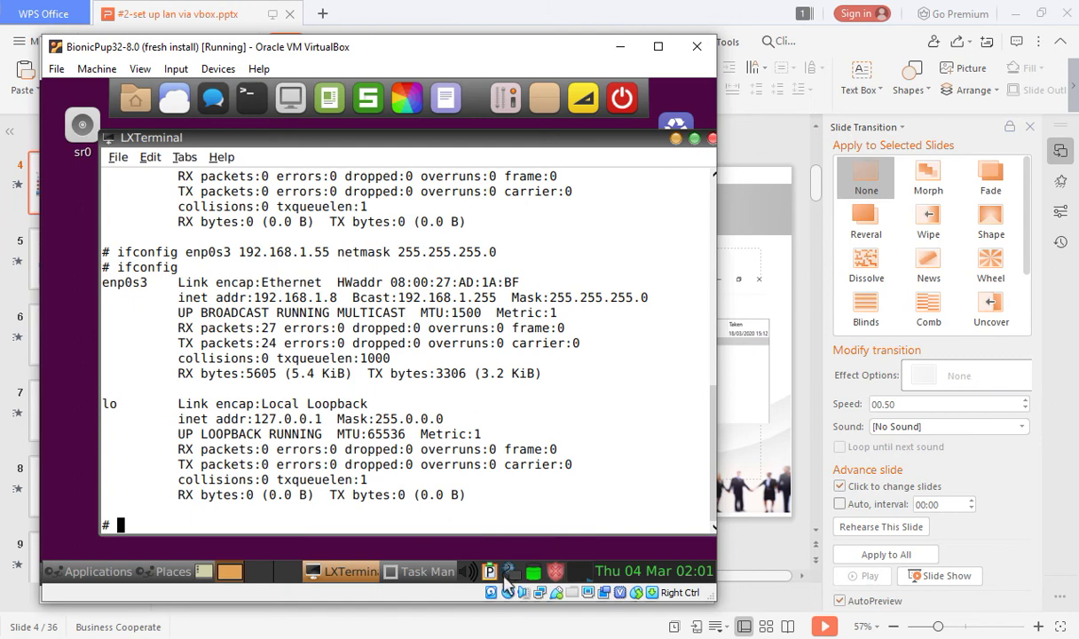
# Switch to the WPS Office presentation, find slide 32 with the ifconfig and default gateway commands, and present it full screen
pyautogui.moveTo(515, 581)
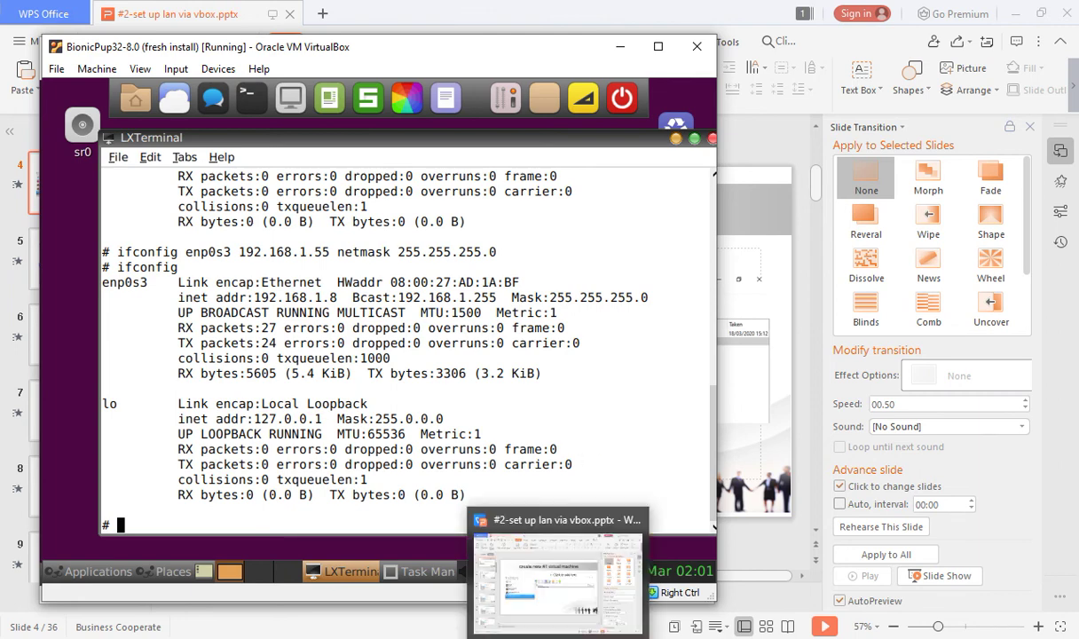
pyautogui.click(530, 541)
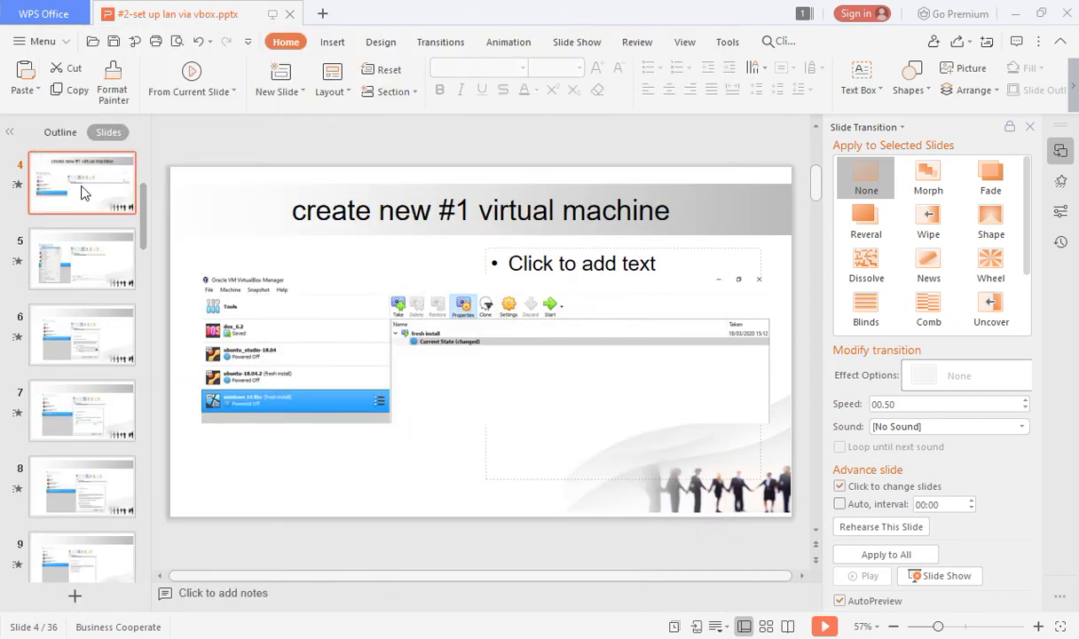
pyautogui.press('Down')
pyautogui.press('Down')
pyautogui.press('Down')
pyautogui.press('Down')
pyautogui.press('Down')
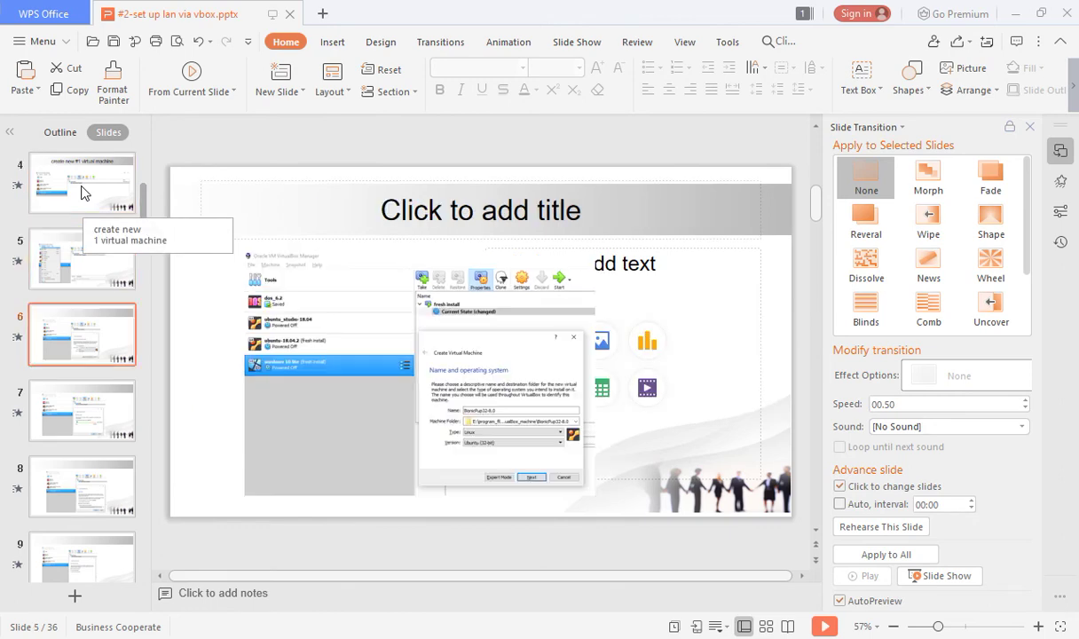
pyautogui.press('Down')
pyautogui.press('Down')
pyautogui.press('Down')
pyautogui.press('Down')
pyautogui.press('Down')
pyautogui.press('Down')
pyautogui.press('Down')
pyautogui.press('Down')
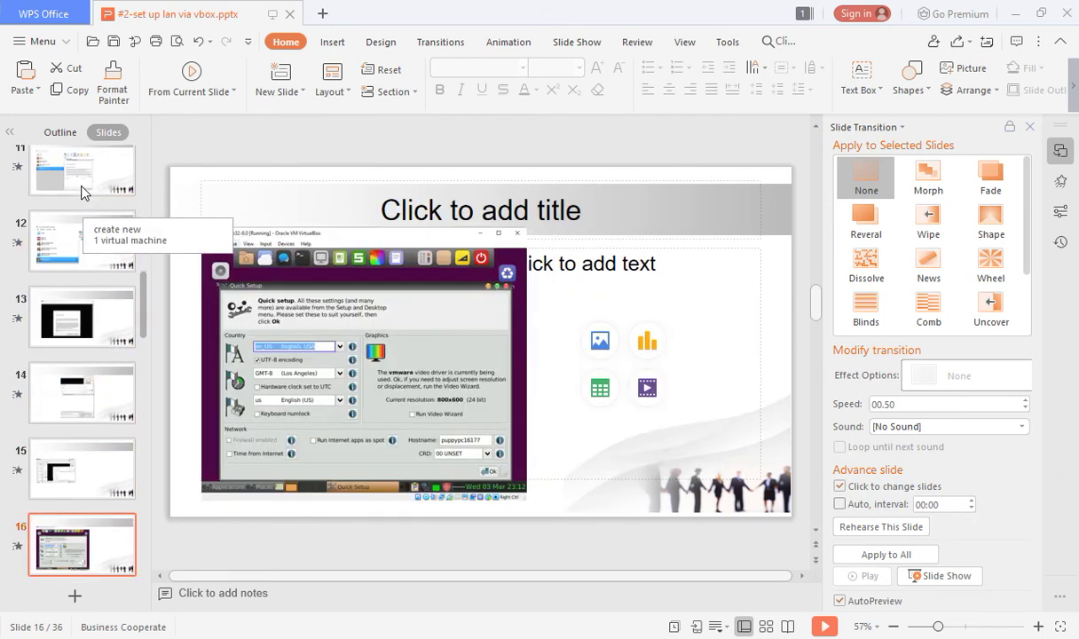
pyautogui.press('Down')
pyautogui.press('Down')
pyautogui.press('Down')
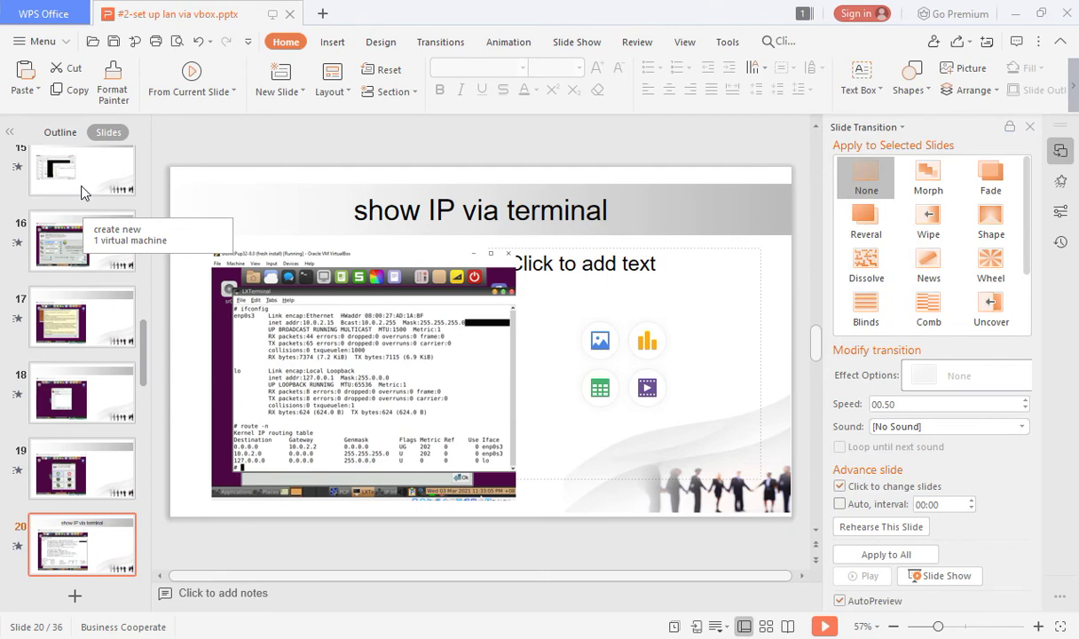
pyautogui.press('Down')
pyautogui.press('Down')
pyautogui.press('Down')
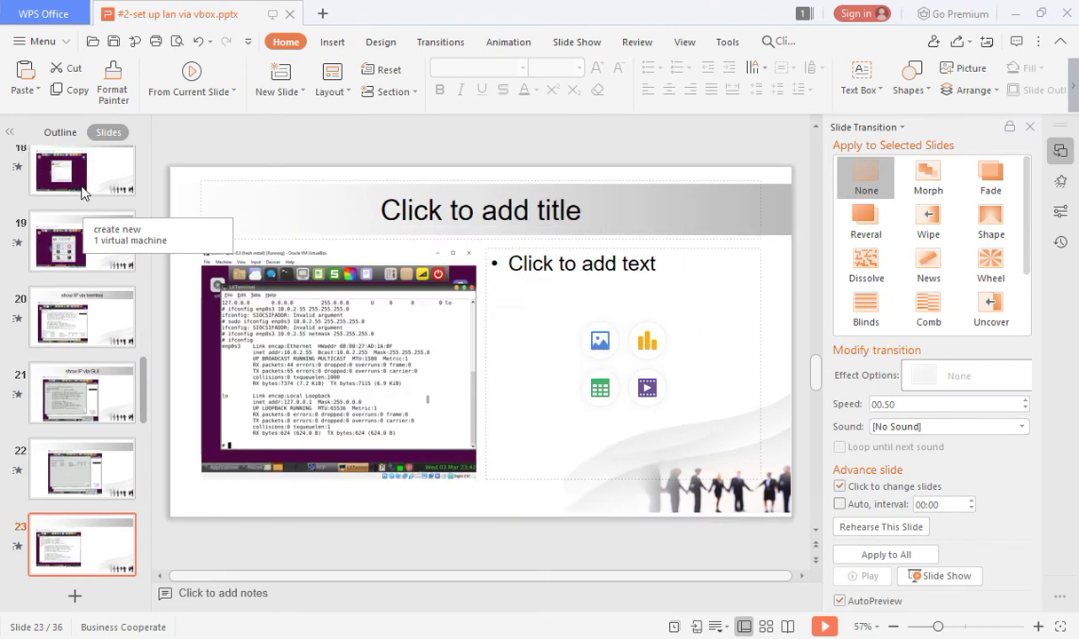
pyautogui.press('Down')
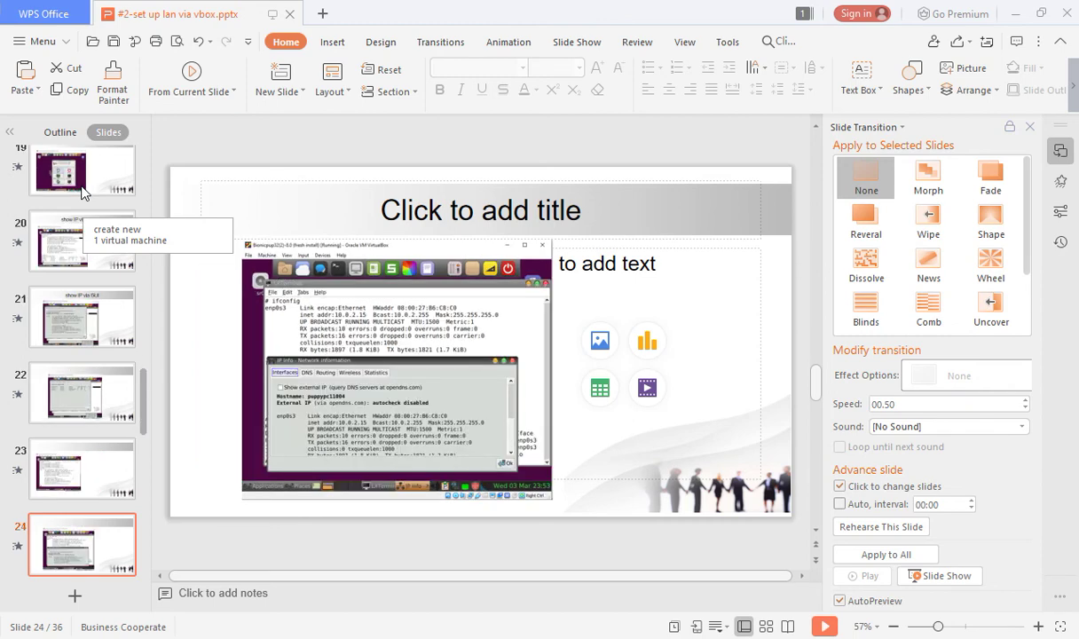
pyautogui.press('Down')
pyautogui.press('Down')
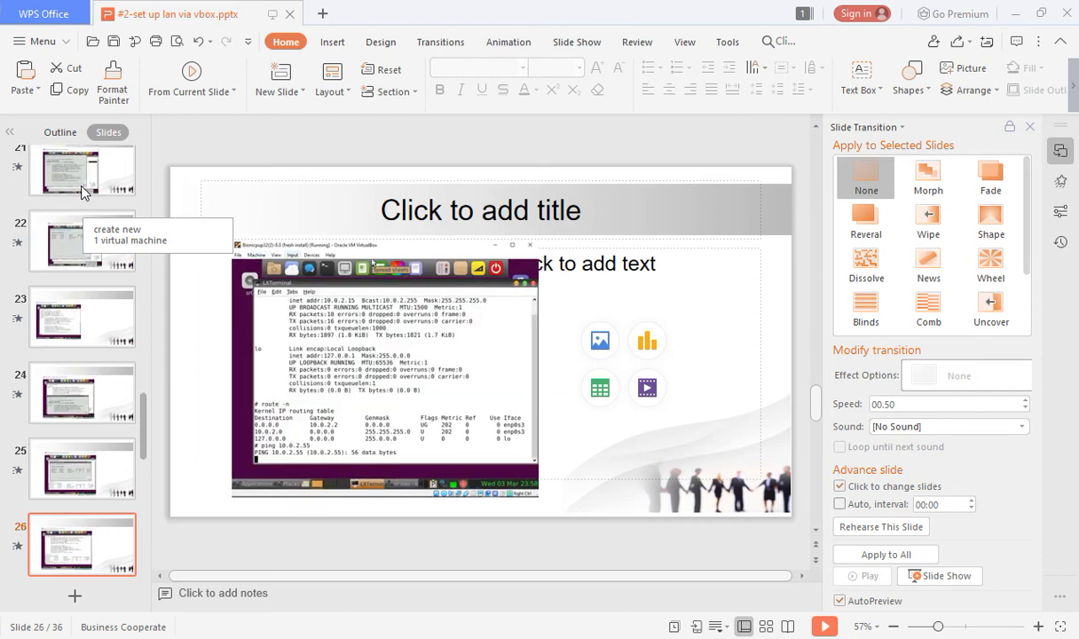
pyautogui.press('Down')
pyautogui.press('Down')
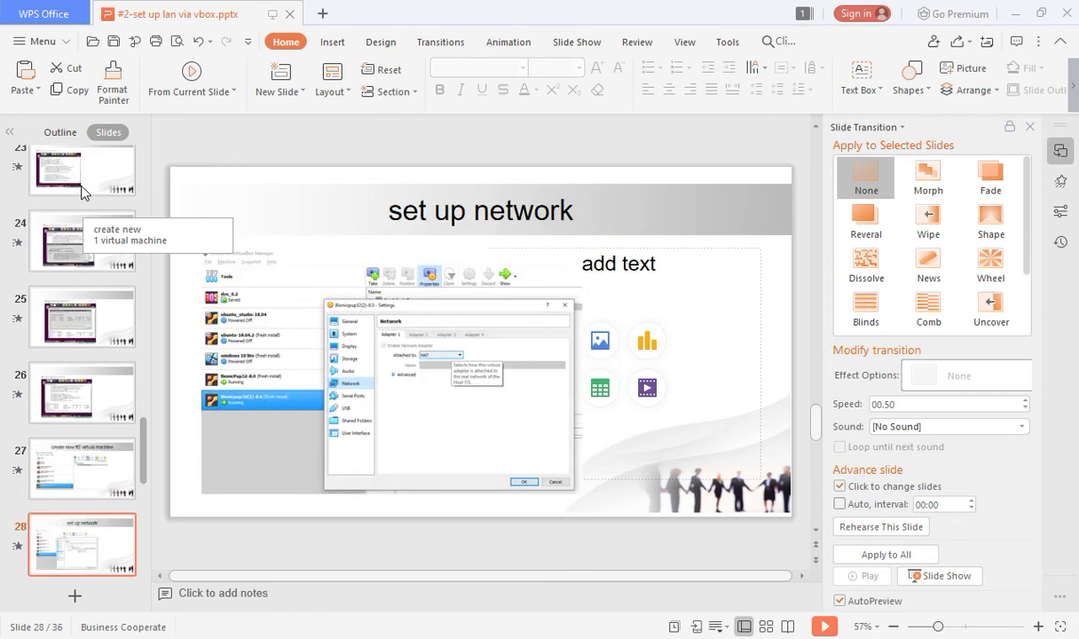
pyautogui.press('Down')
pyautogui.press('Down')
pyautogui.press('Down')
pyautogui.press('Down')
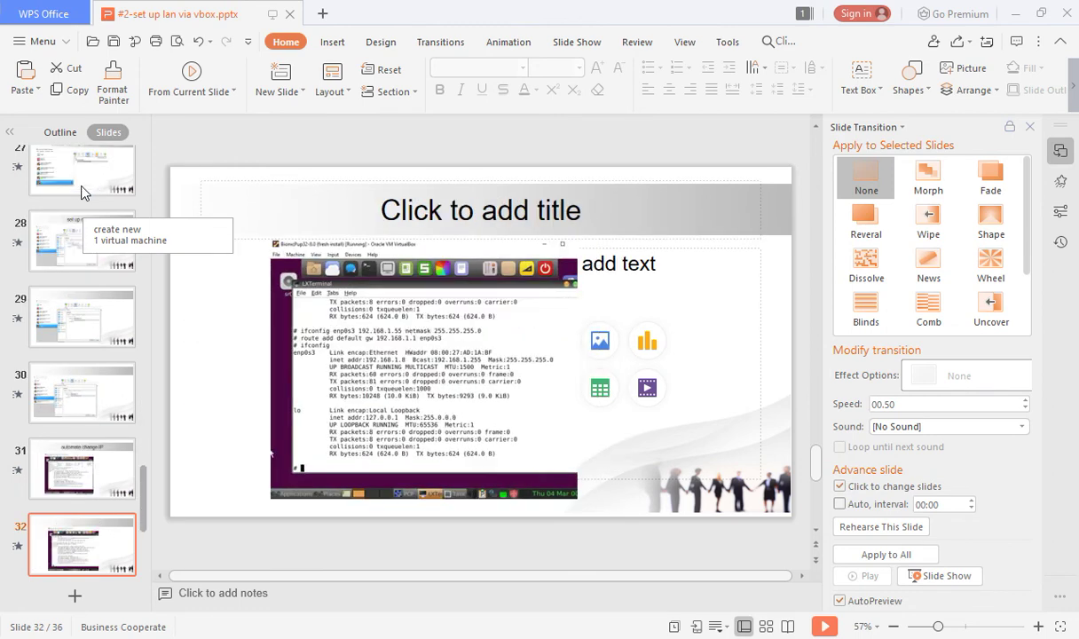
pyautogui.press('Up')
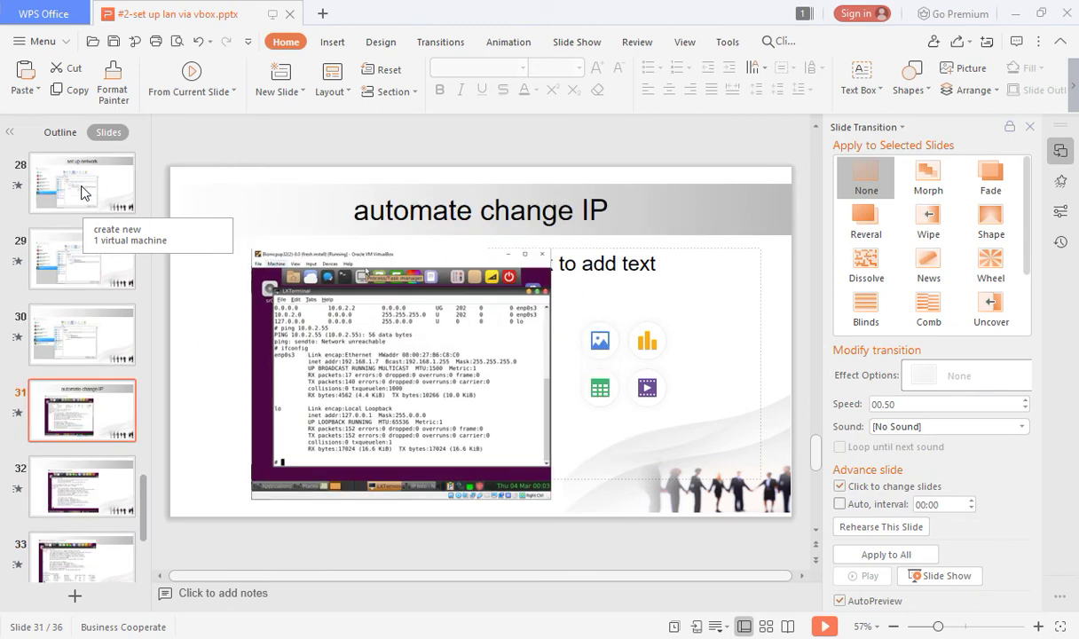
pyautogui.press('Up')
pyautogui.press('Up')
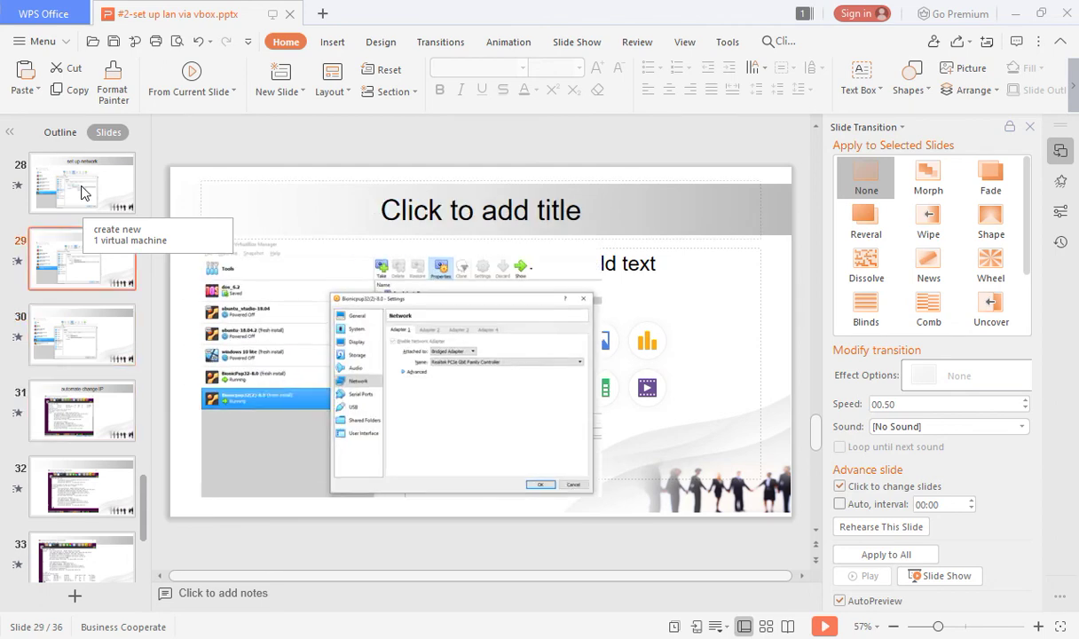
pyautogui.press('Down')
pyautogui.press('Down')
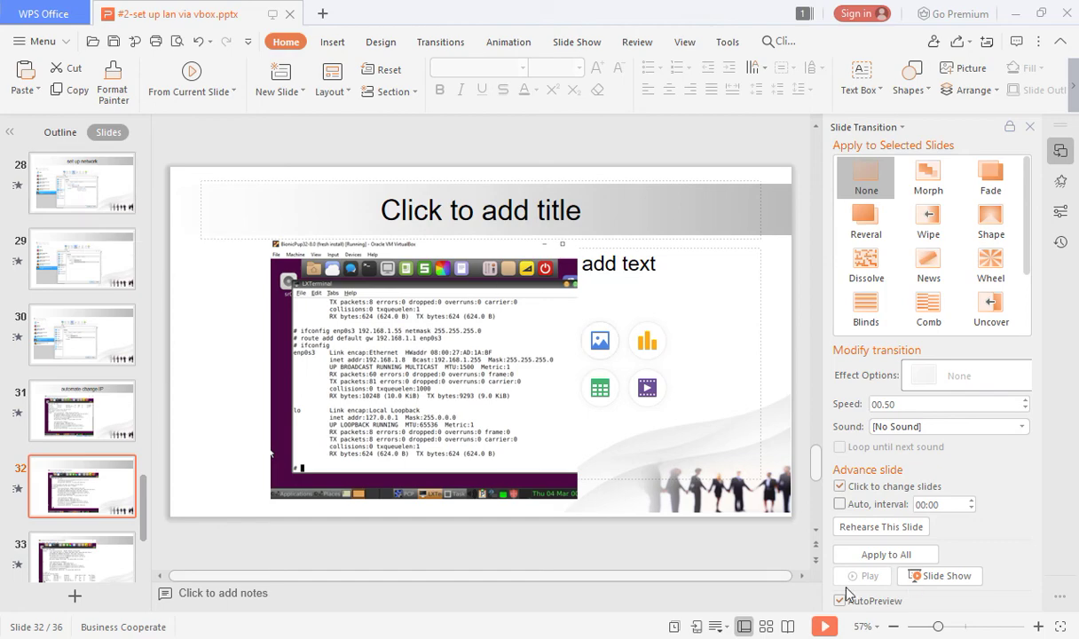
pyautogui.click(824, 626)
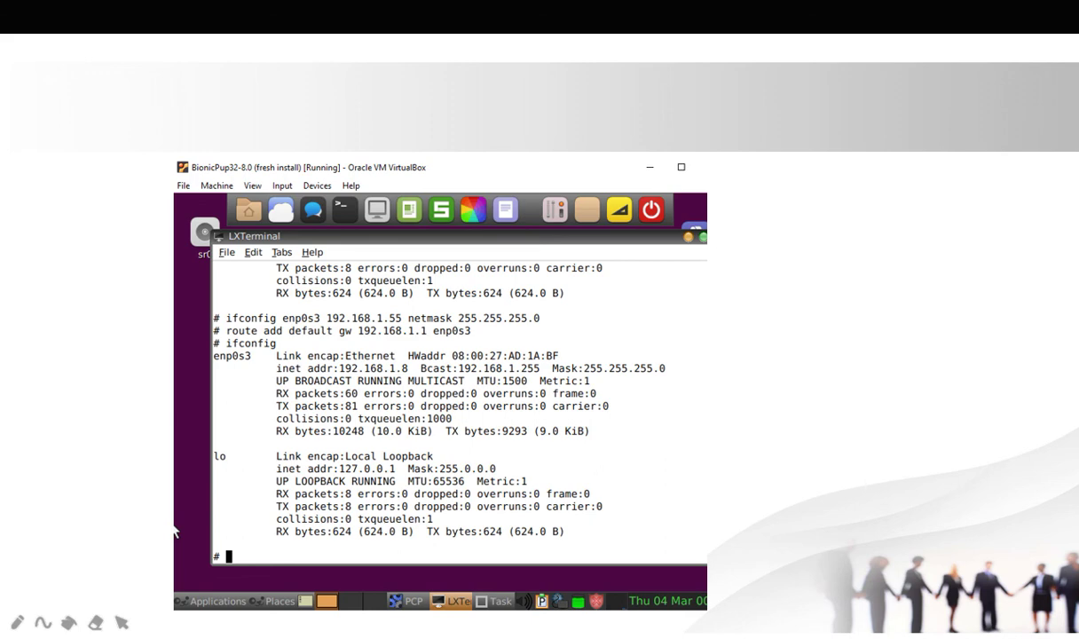
# Bring up the Bionicpup32(2)-8.0 guest over the slide show and view the routing table in its network information
pyautogui.click(759, 587)
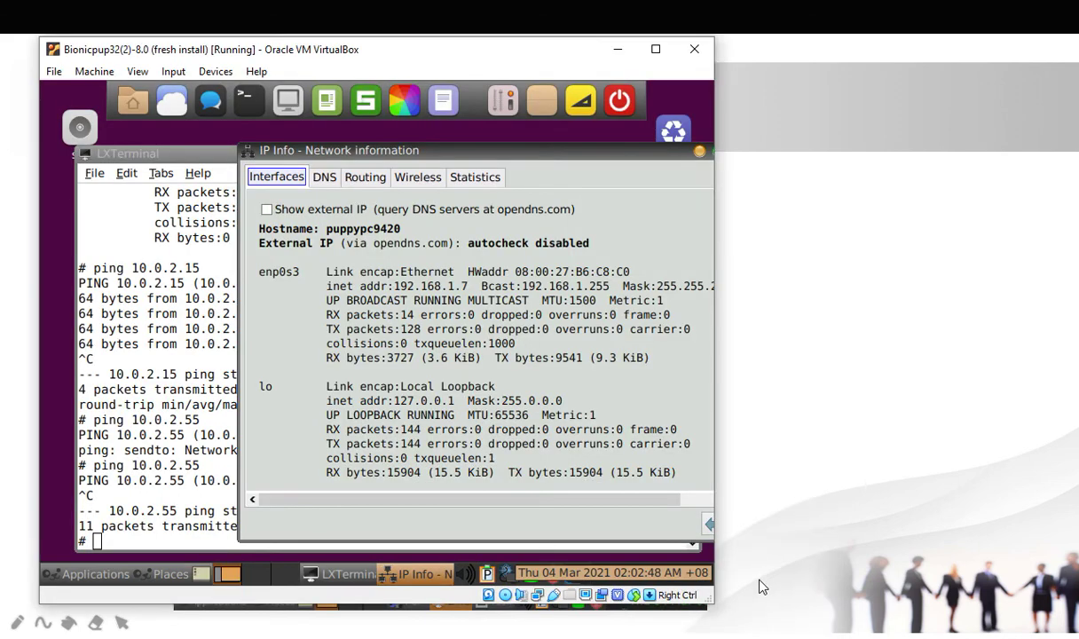
pyautogui.click(366, 181)
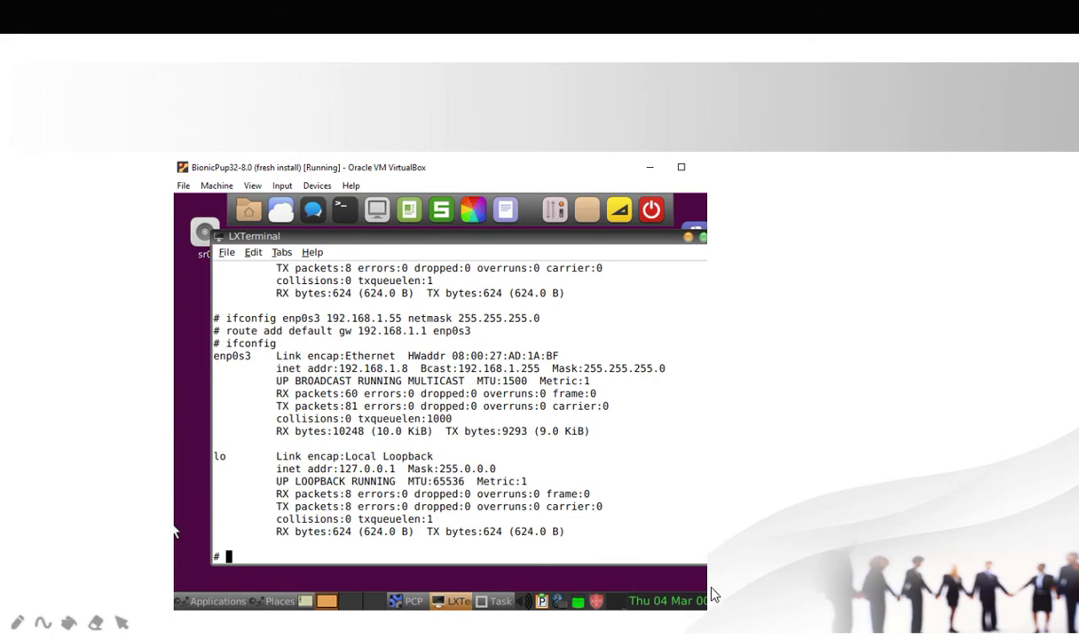
# Bring up the BionicPup32-8.0 guest over the slide show and add 192.168.1.1 as the default gateway for enp0s3 using route
pyautogui.click(761, 566)
pyautogui.moveTo(419, 60); pyautogui.dragTo(795, 108)
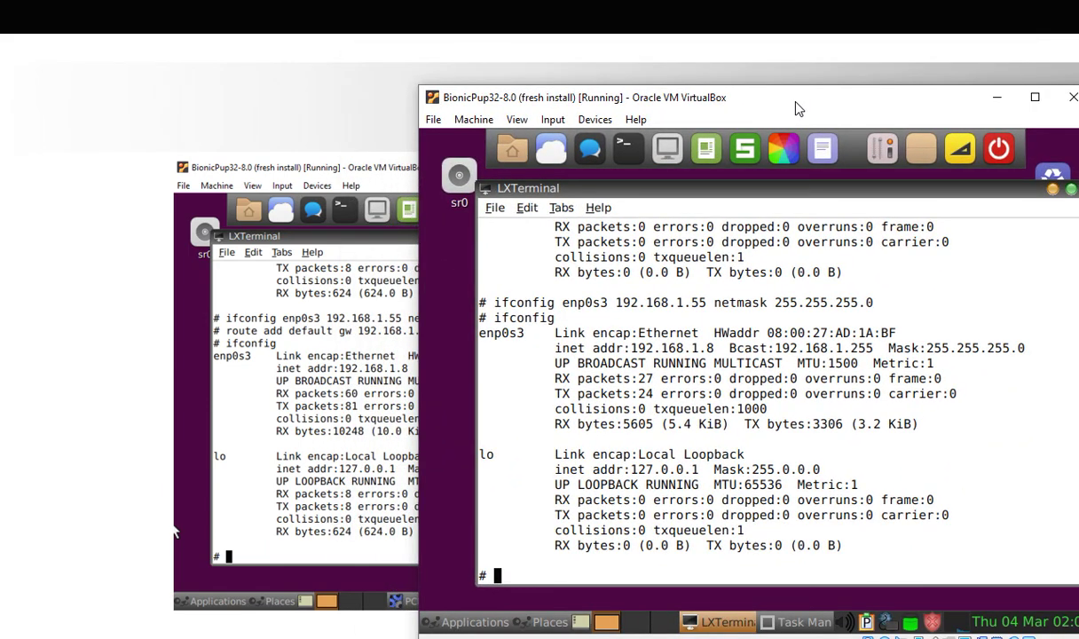
pyautogui.write('route add de')
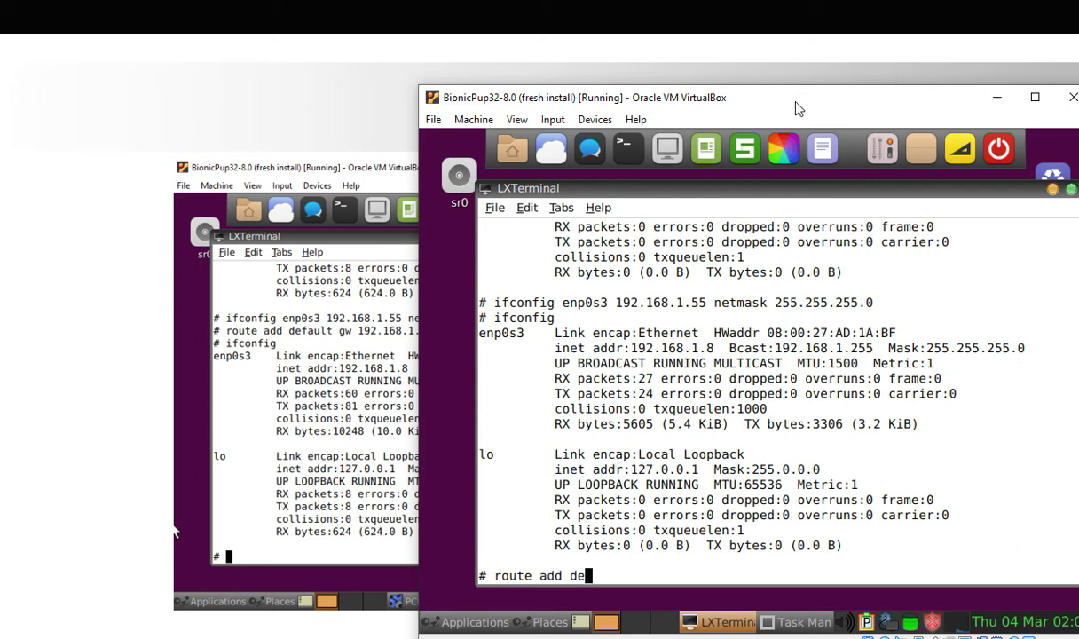
pyautogui.write('fault gateway ')
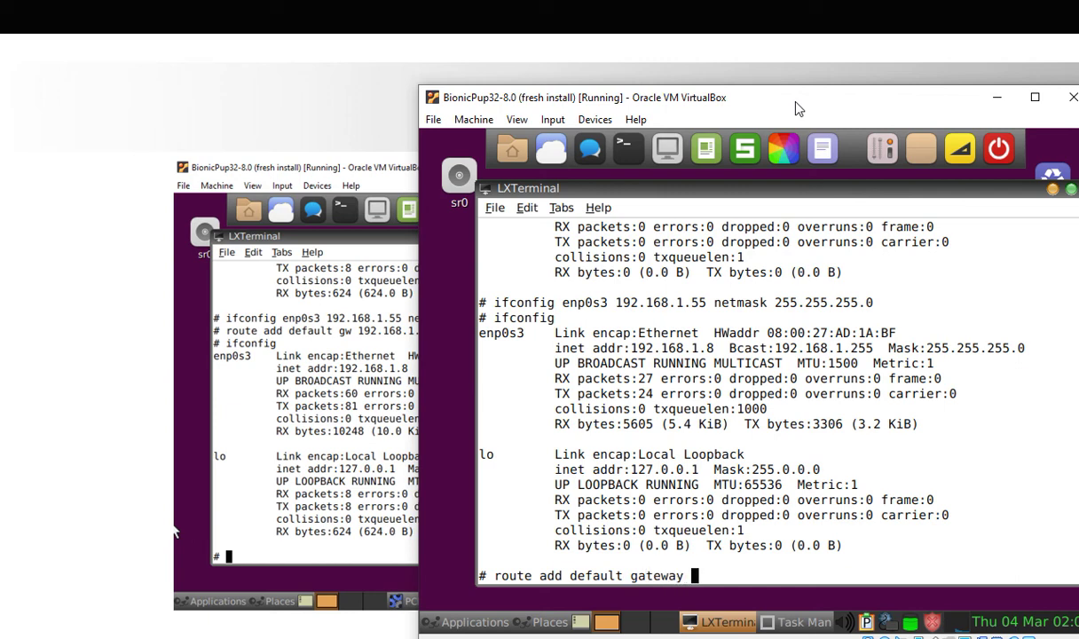
pyautogui.write('192.168.1.1')
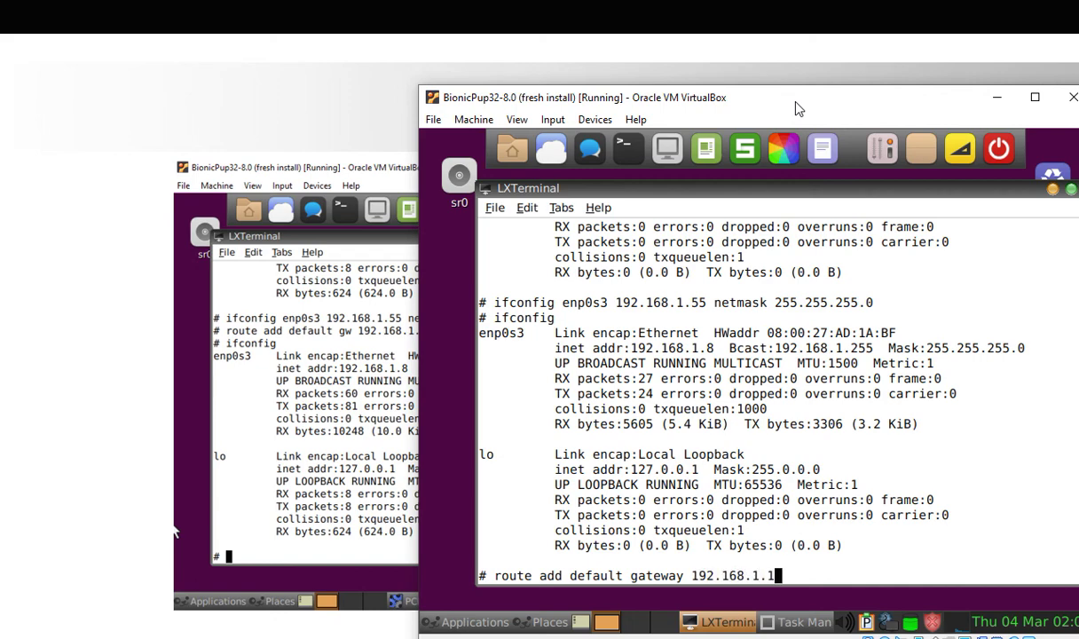
pyautogui.moveTo(815, 115); pyautogui.dragTo(895, 126)
pyautogui.write('1')
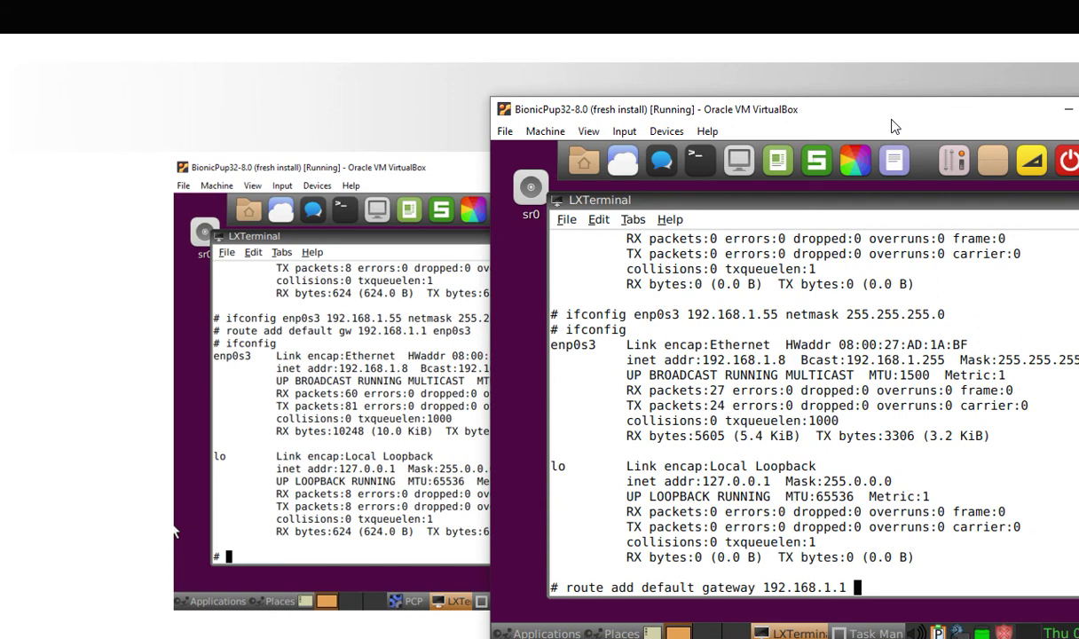
pyautogui.write('enp0s3')
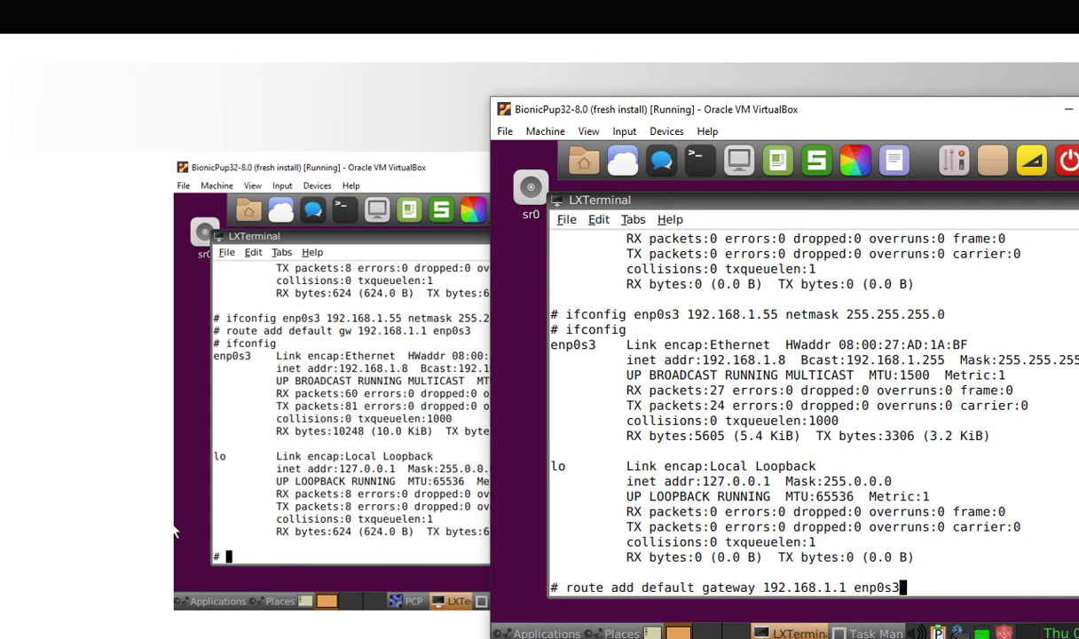
pyautogui.press('Return')
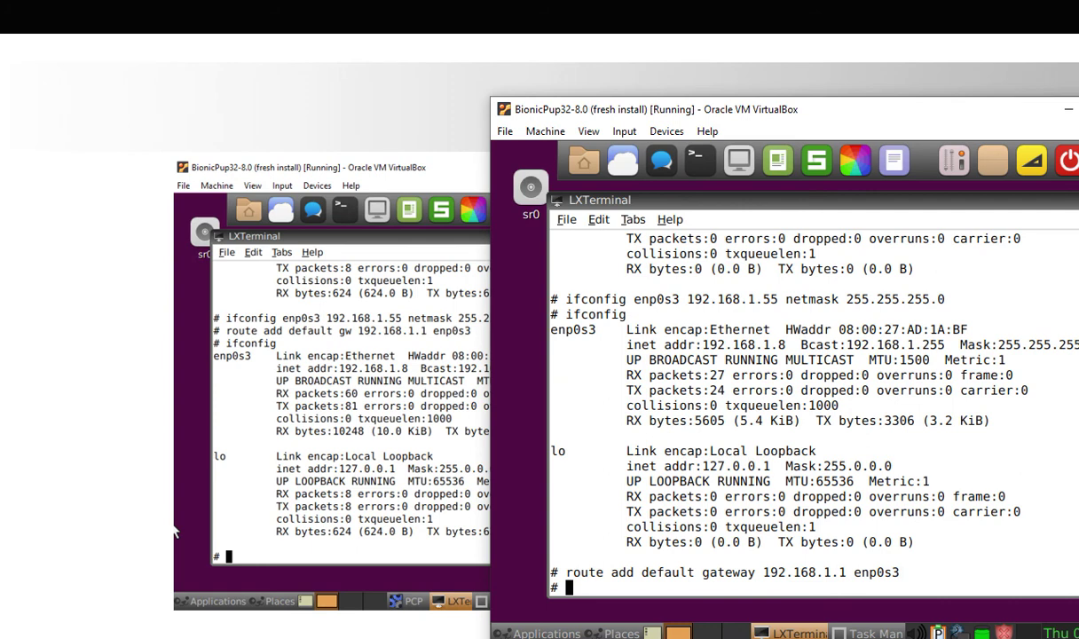
# View the routing table in the first guest's network information and close the information window
pyautogui.moveTo(767, 121); pyautogui.dragTo(505, 74)
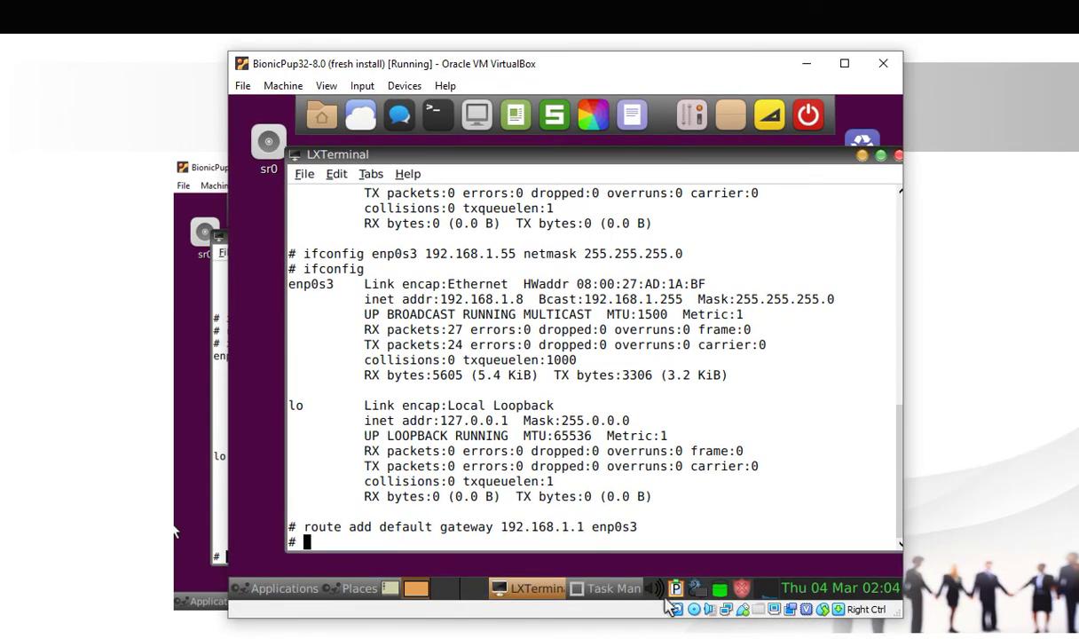
pyautogui.click(697, 594)
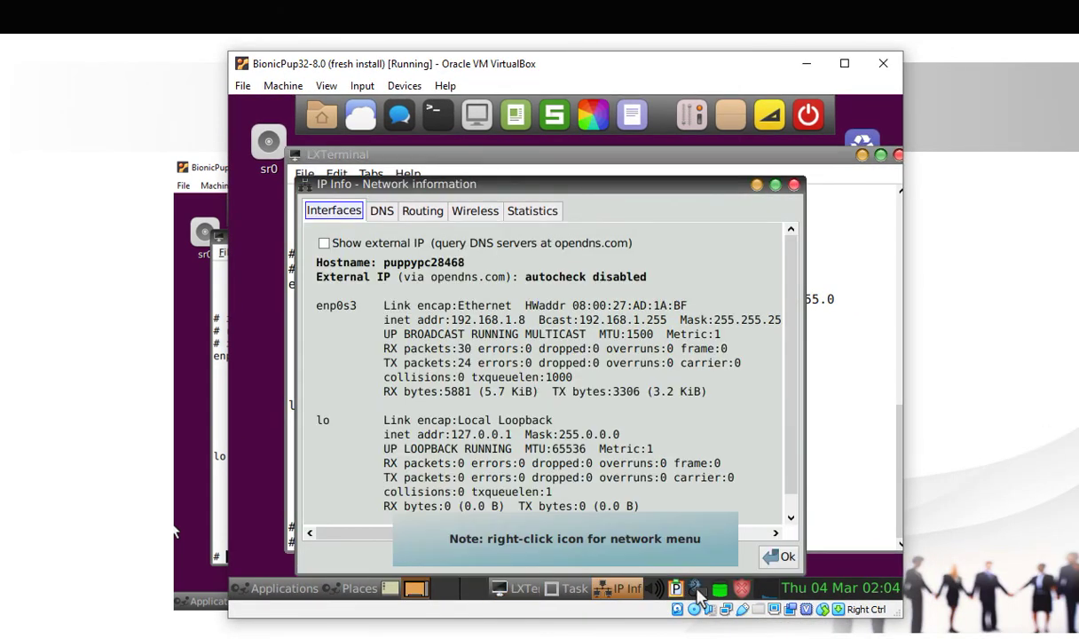
pyautogui.click(433, 213)
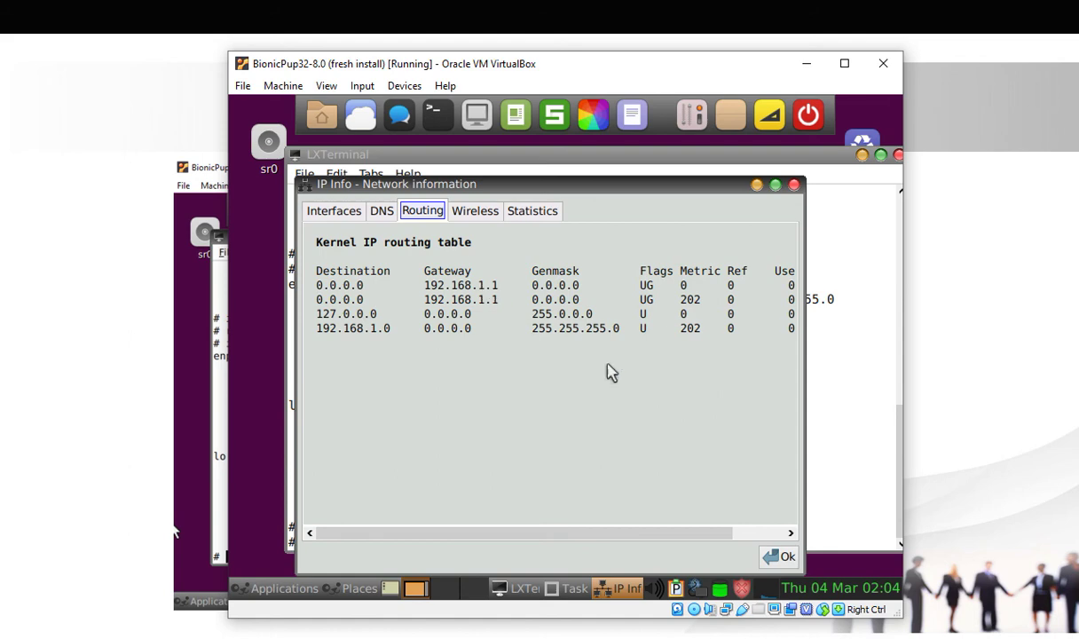
pyautogui.click(773, 559)
# Recall route -n from the first guest's command history and run it to list the kernel routing table
pyautogui.press('Up')
pyautogui.press('Up')
pyautogui.press('Up')
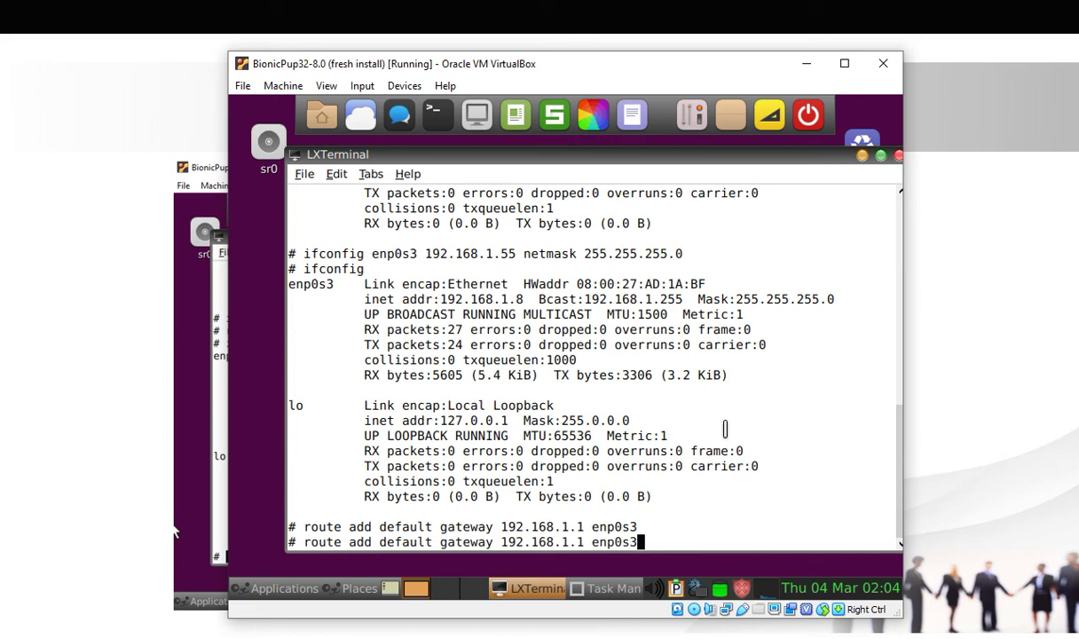
pyautogui.press('Down')
pyautogui.press('Up')
pyautogui.press('Up')
pyautogui.press('Down')
pyautogui.press('Down')
pyautogui.press('Down')
pyautogui.press('Down')
pyautogui.press('Up')
pyautogui.press('Up')
pyautogui.press('Up')
pyautogui.press('Down')
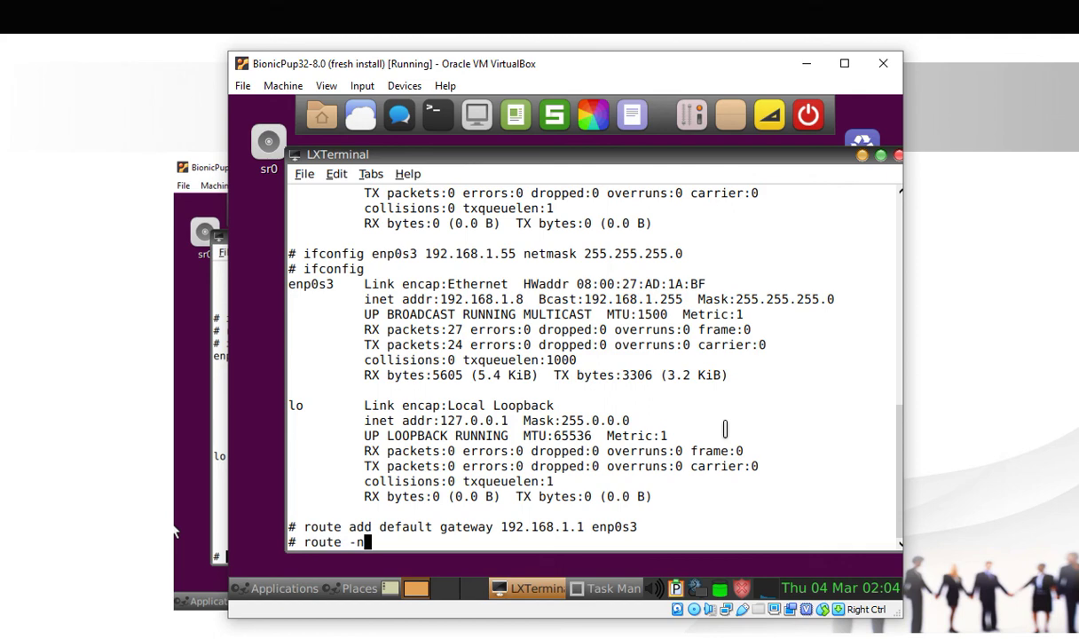
pyautogui.press('Return')
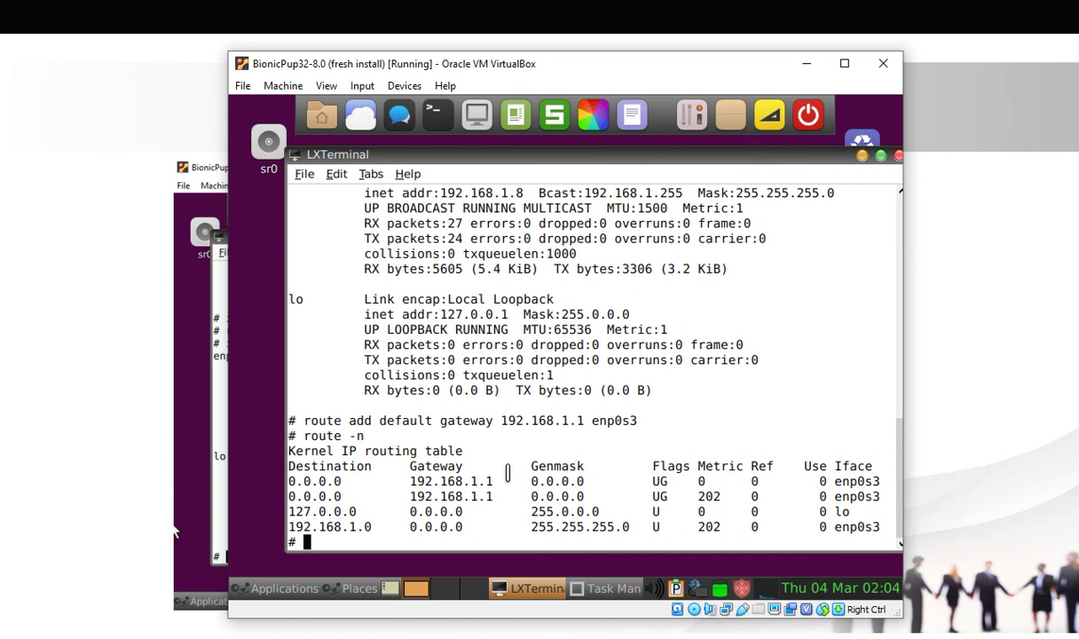
# Rerun the ifconfig command assigning enp0s3 the address 192.168.1.55 with netmask 255.255.255.0 in the first guest
pyautogui.press('Up')
pyautogui.press('Up')
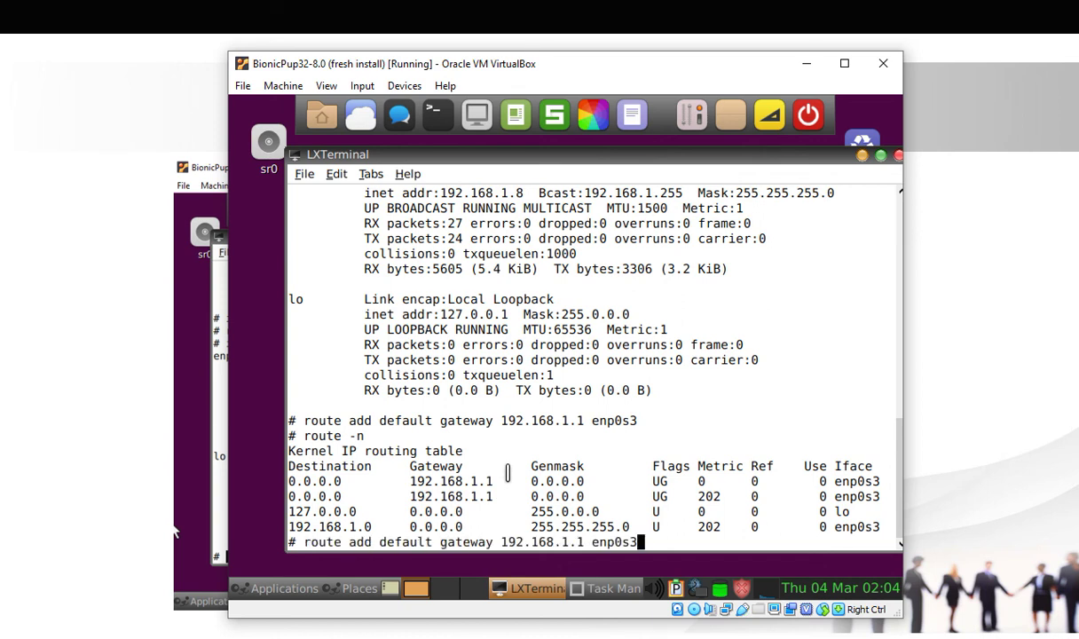
pyautogui.press('Up')
pyautogui.press('Up')
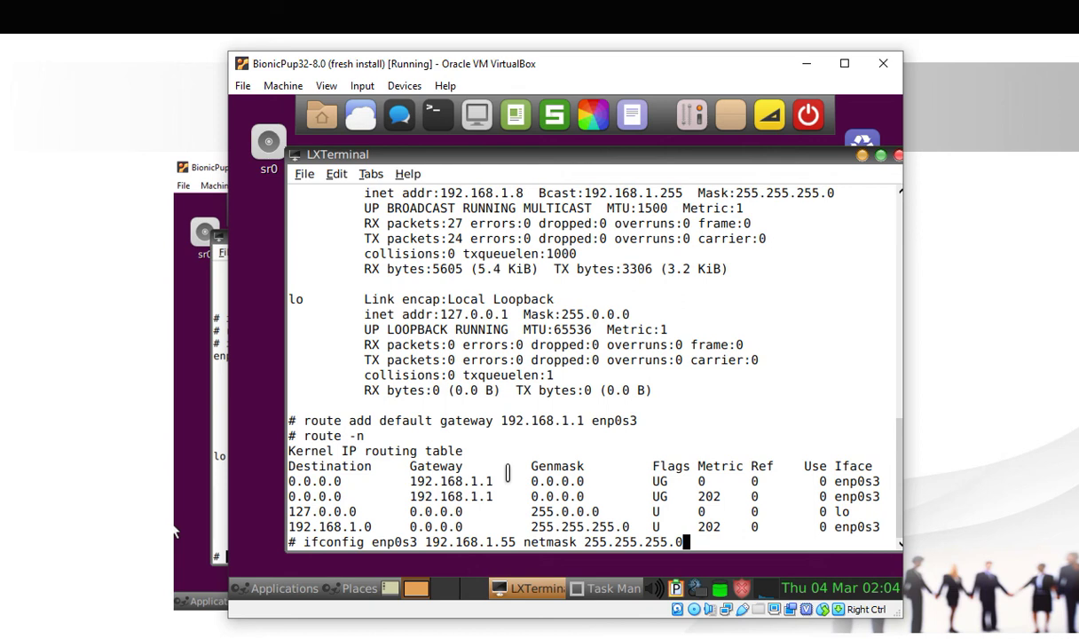
pyautogui.press('Return')
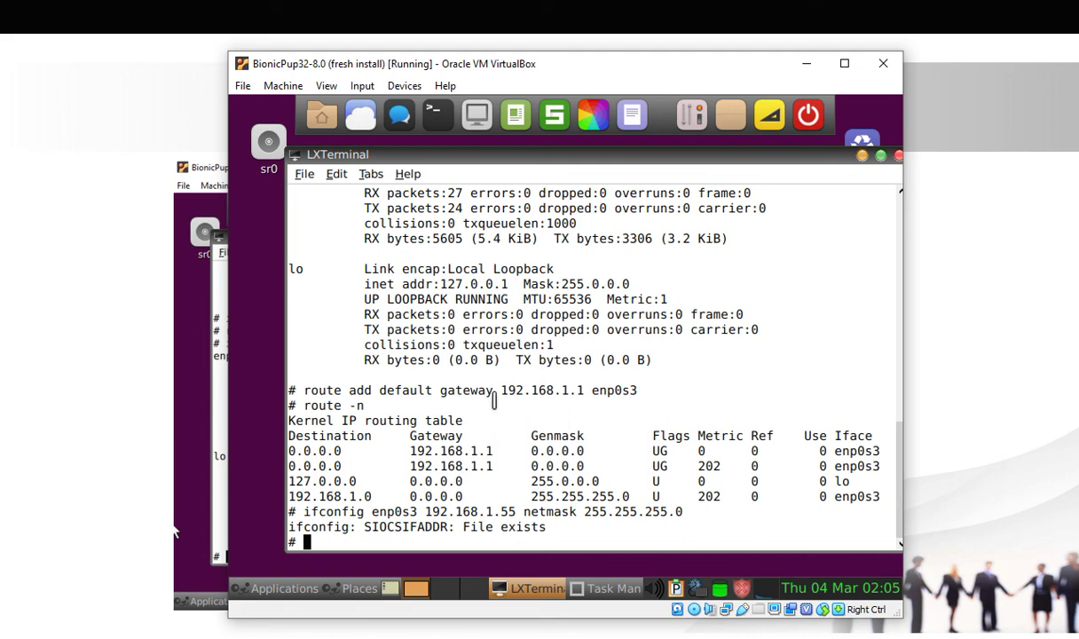
# Run ifconfig in the first guest and examine the inet address of enp0s3
pyautogui.write('ifconfi')
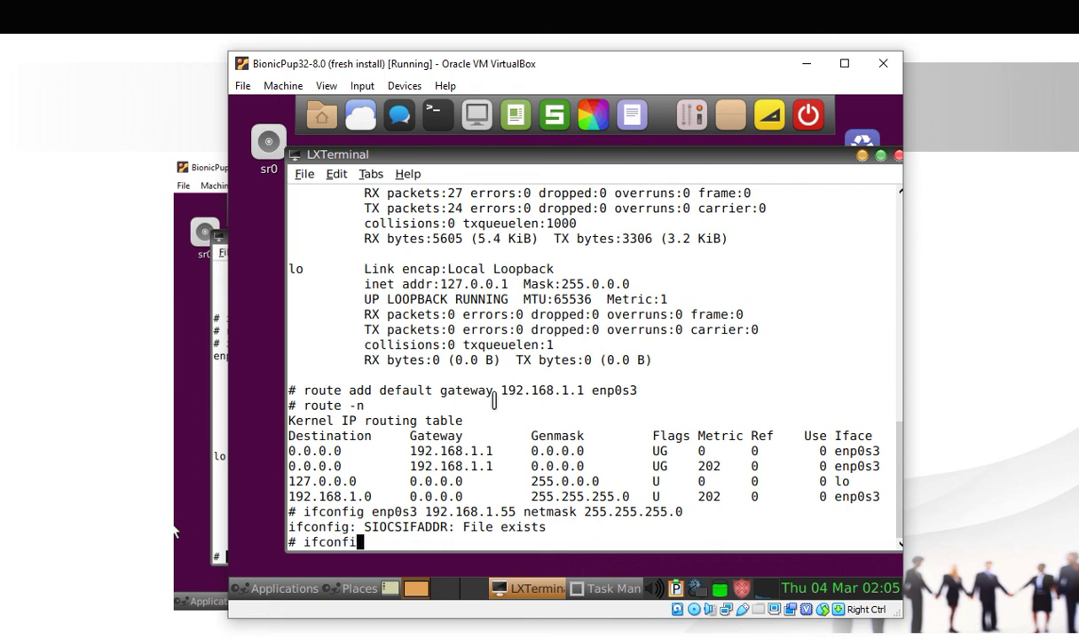
pyautogui.press('BackSpace')
pyautogui.write('ig')
pyautogui.press('Return')
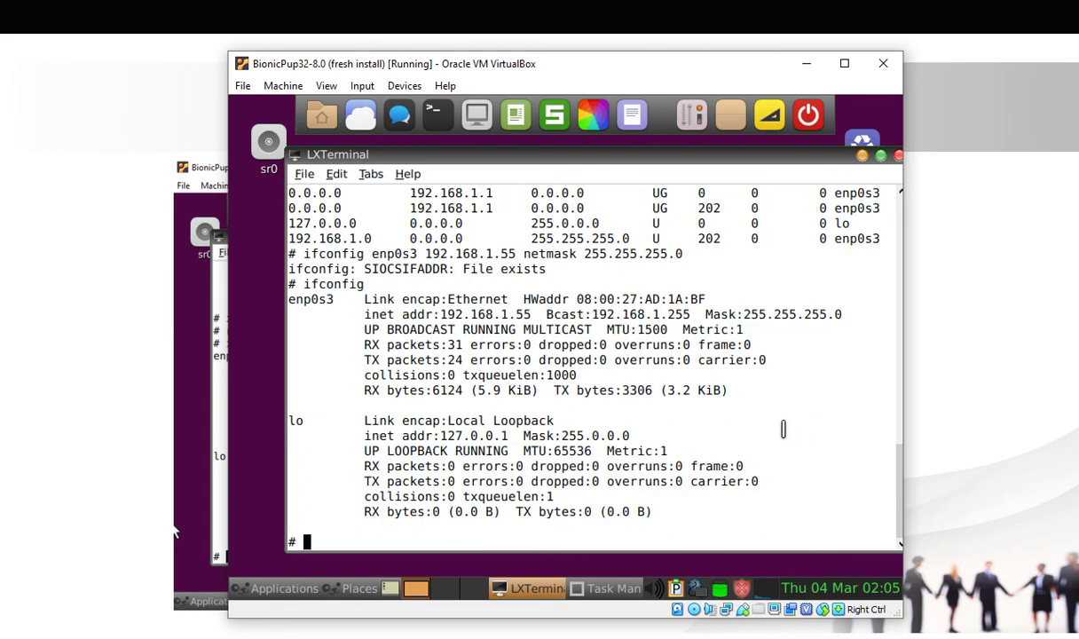
pyautogui.tripleClick(519, 314)
pyautogui.click(519, 314)
pyautogui.doubleClick(523, 315)
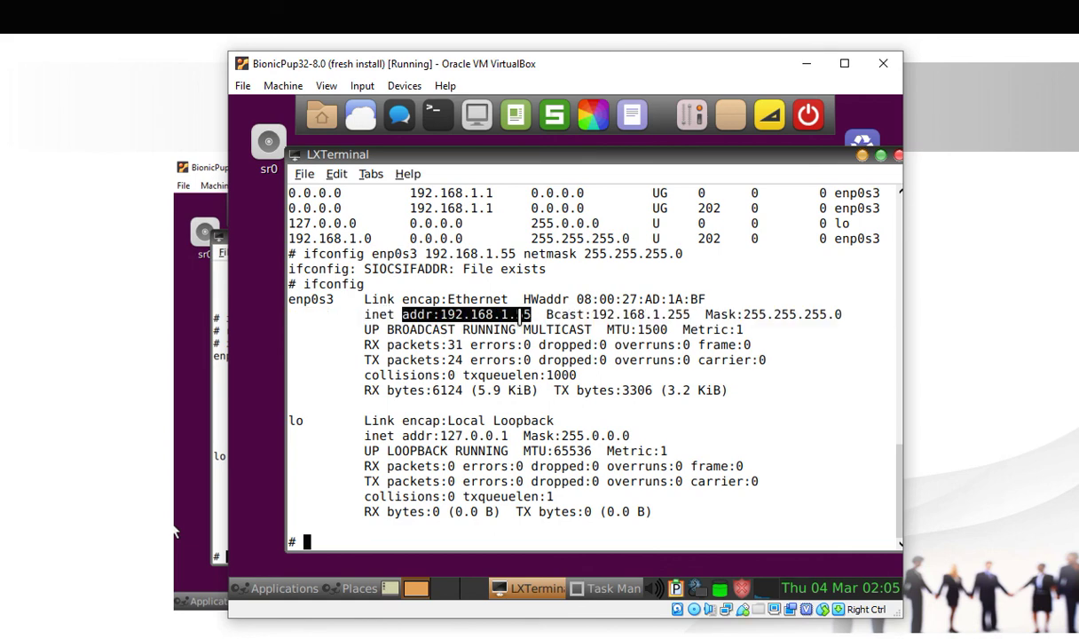
pyautogui.click(692, 391)
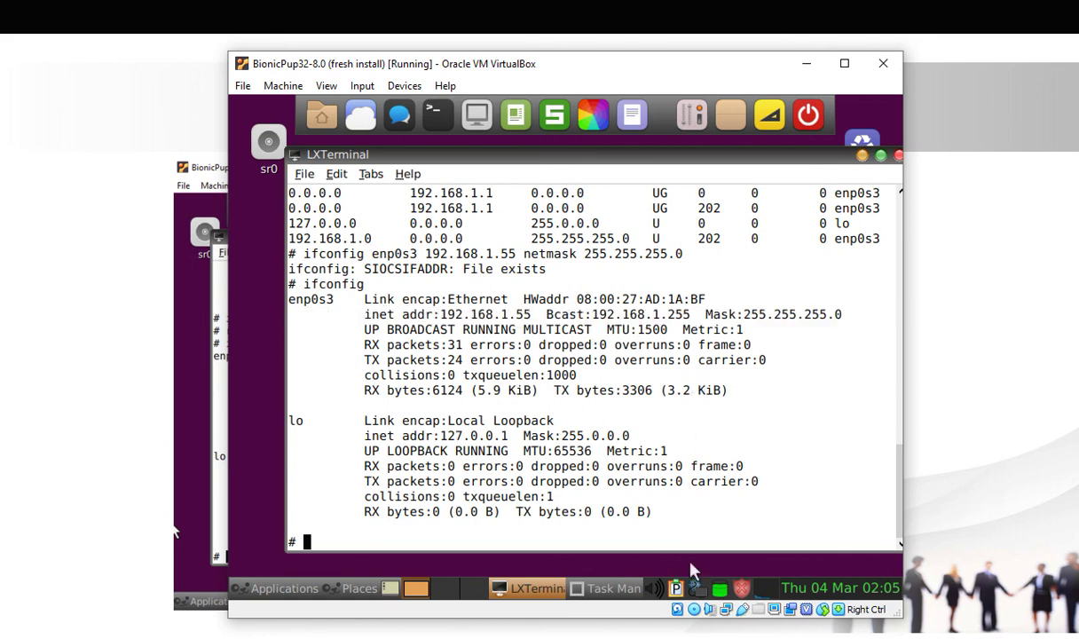
# Switch to the Bionicpup32(2)-8.0 guest's terminal, ping 192.168.1.55, and stop the ping after a series of packets
pyautogui.click(761, 568)
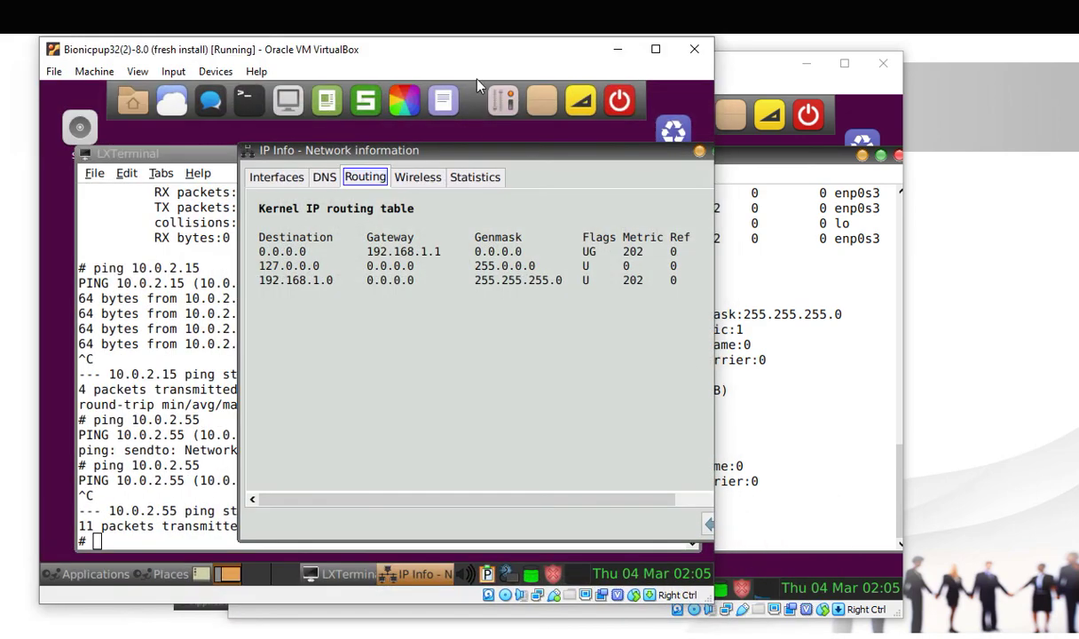
pyautogui.moveTo(419, 48); pyautogui.dragTo(632, 63)
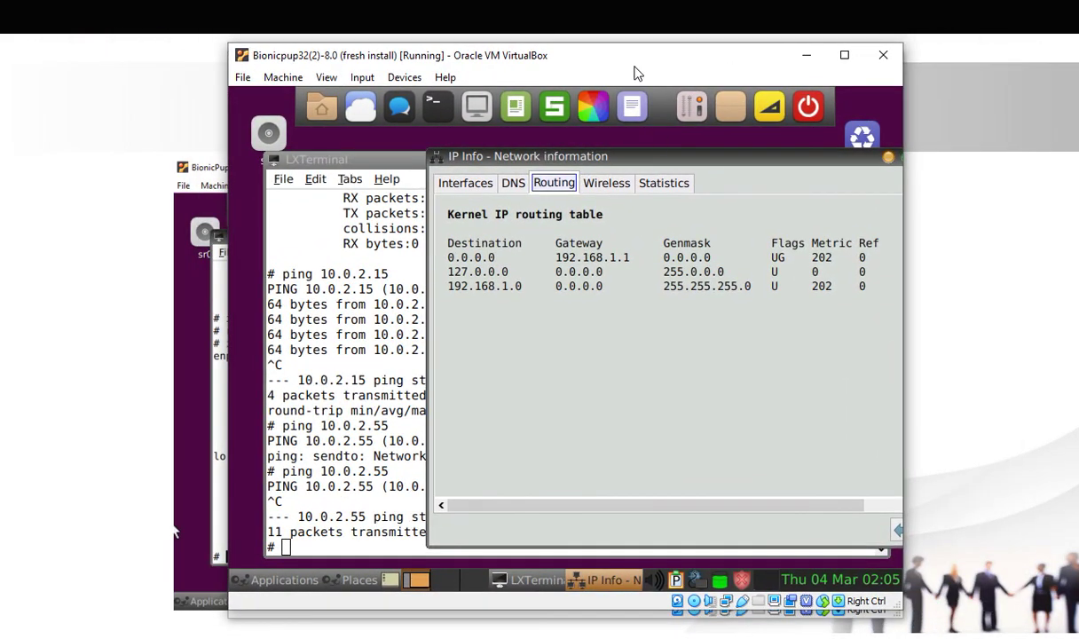
pyautogui.click(532, 581)
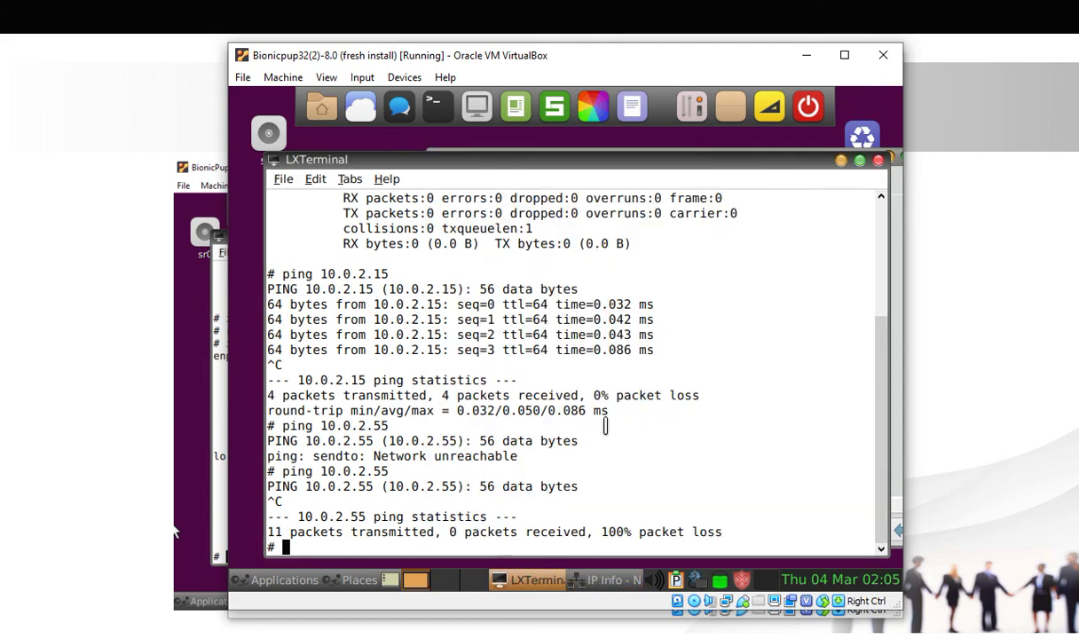
pyautogui.write('ping 192')
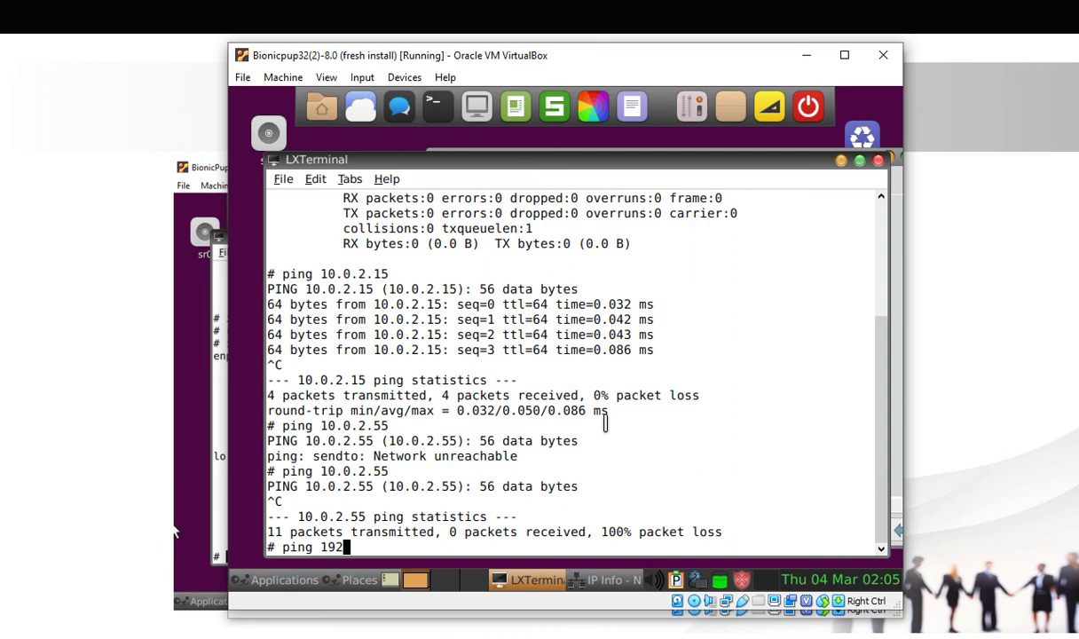
pyautogui.write('.168.1.55')
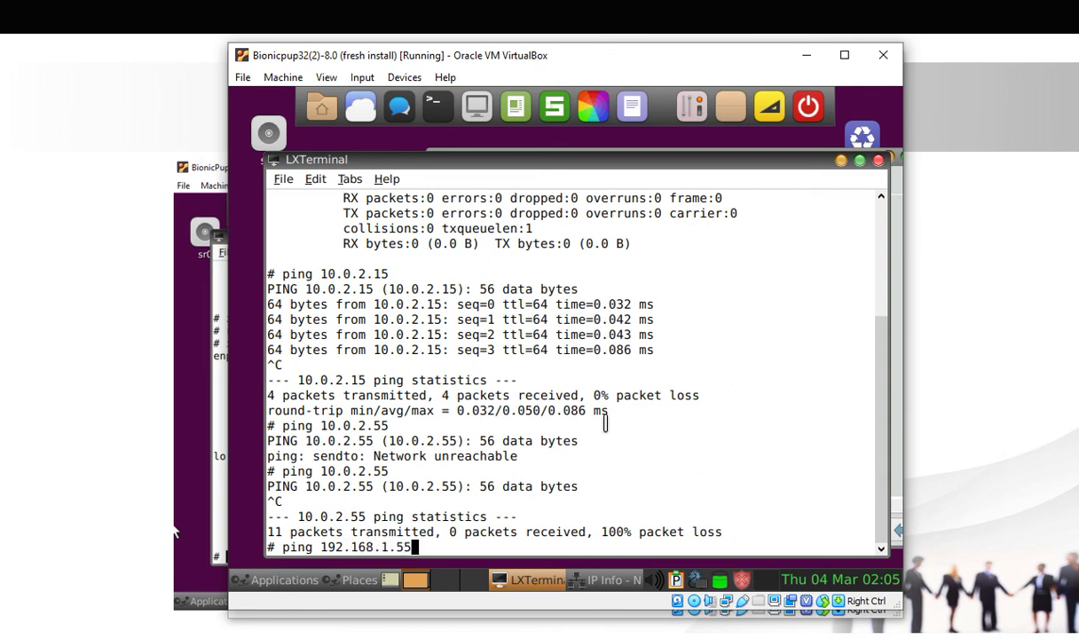
pyautogui.press('Return')
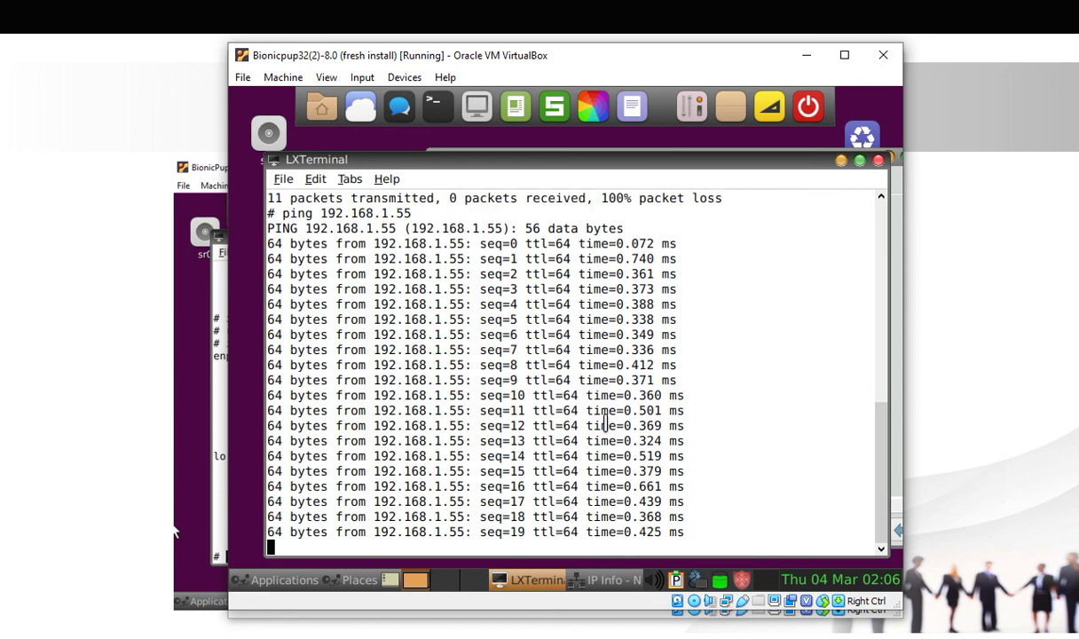
pyautogui.hotkey('ctrl', 'c')
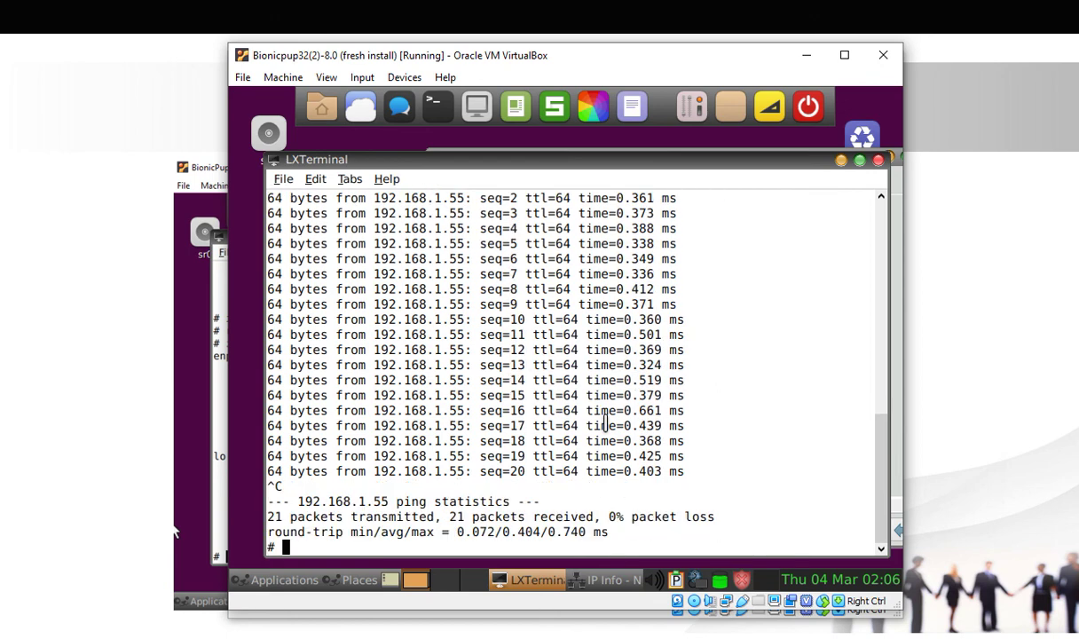
# Check the second guest's address with ifconfig and ping 192.168.1.7 from the first guest's terminal
pyautogui.write('ifcongi')
pyautogui.press('BackSpace')
pyautogui.press('BackSpace')
pyautogui.write('fig')
pyautogui.press('Return')
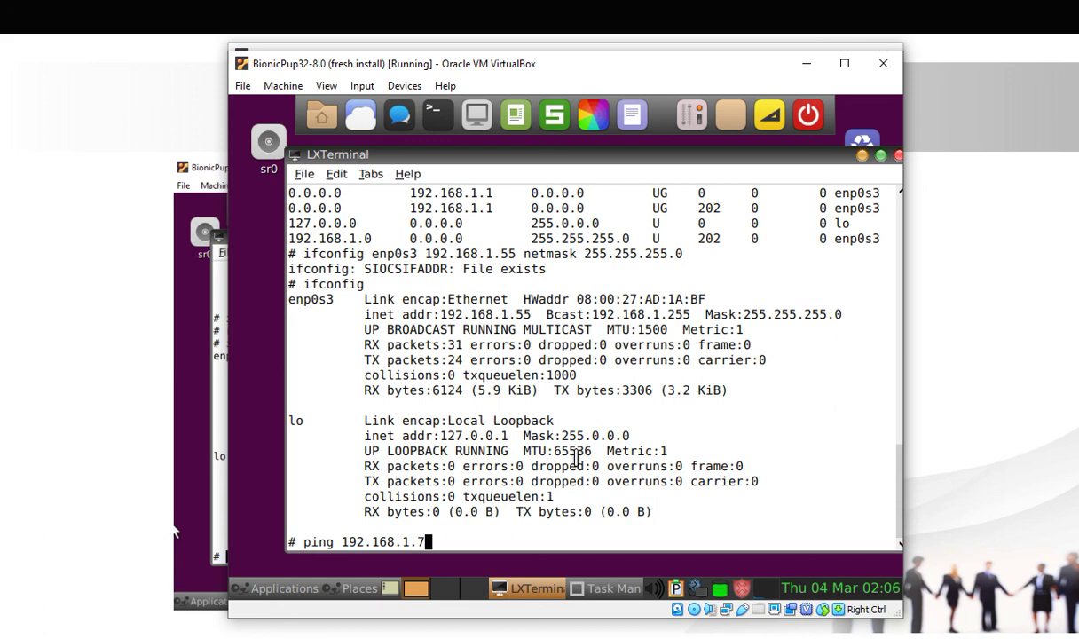
pyautogui.press('Return')
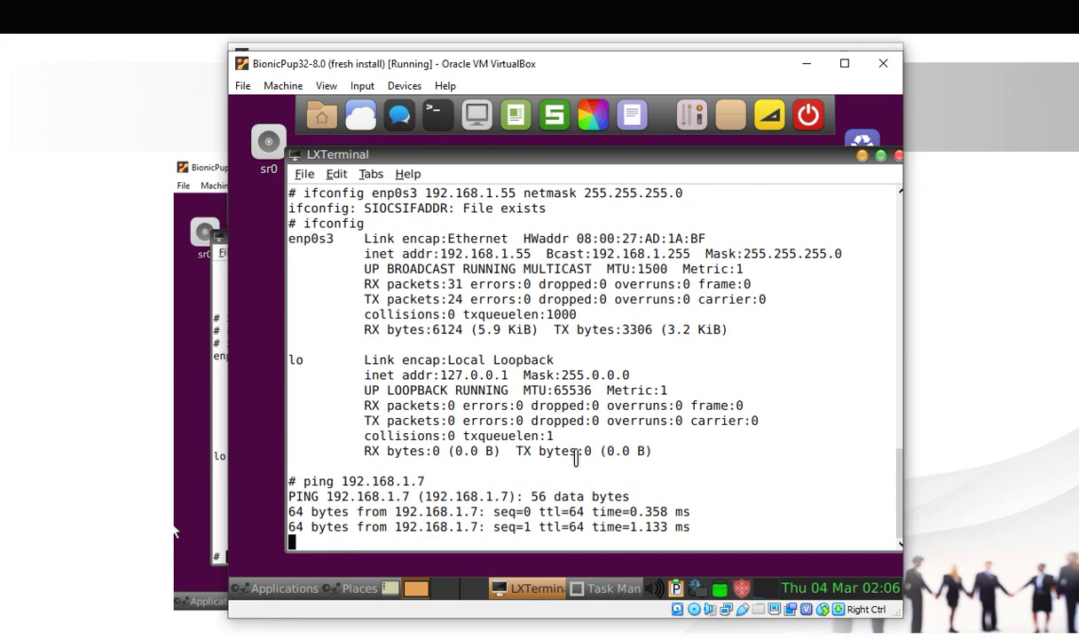